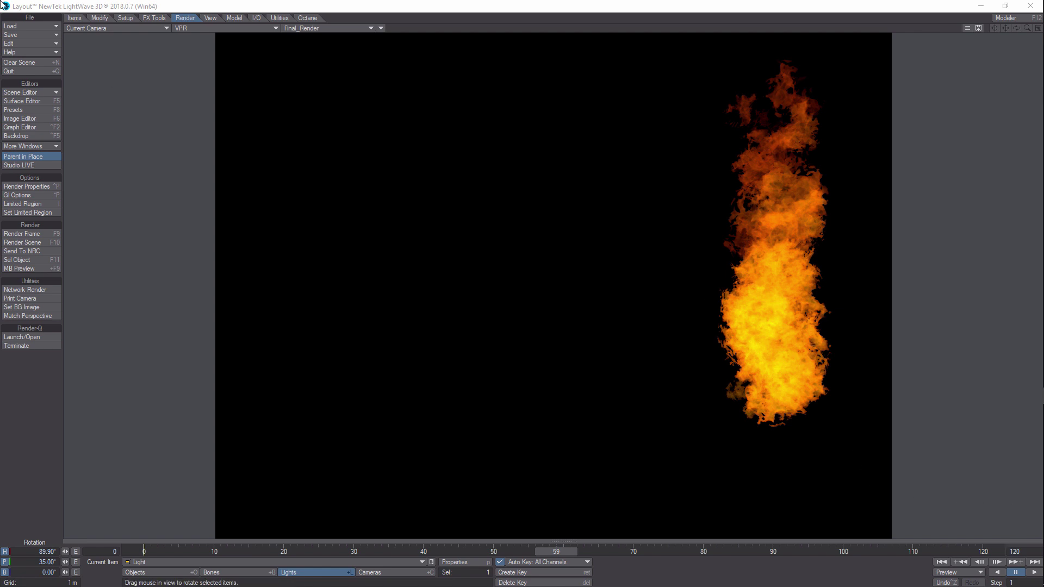
Clear the current scene without saving and add a null object with the name Null.
left_click(33, 63)
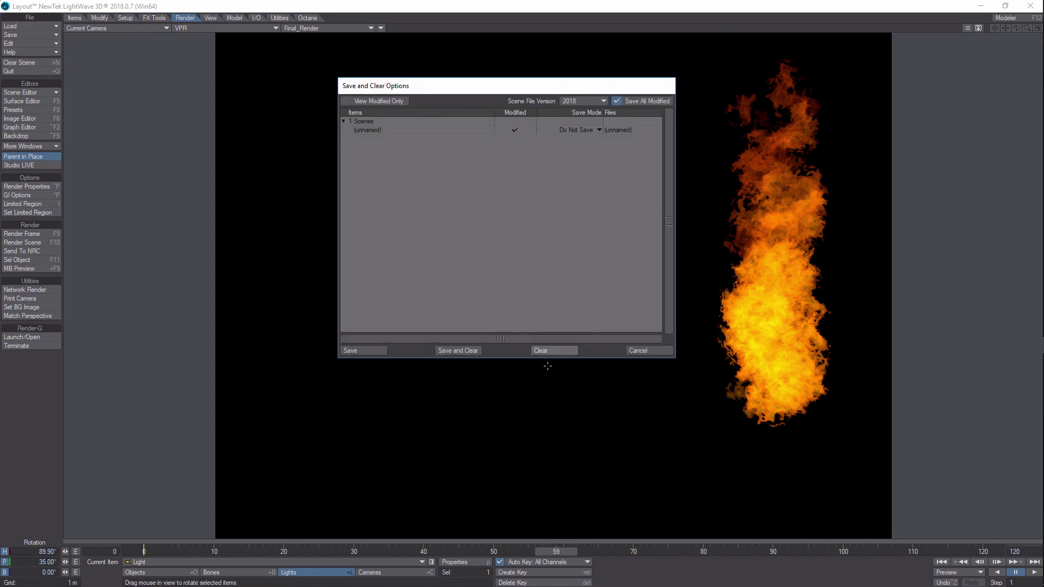
left_click(547, 348)
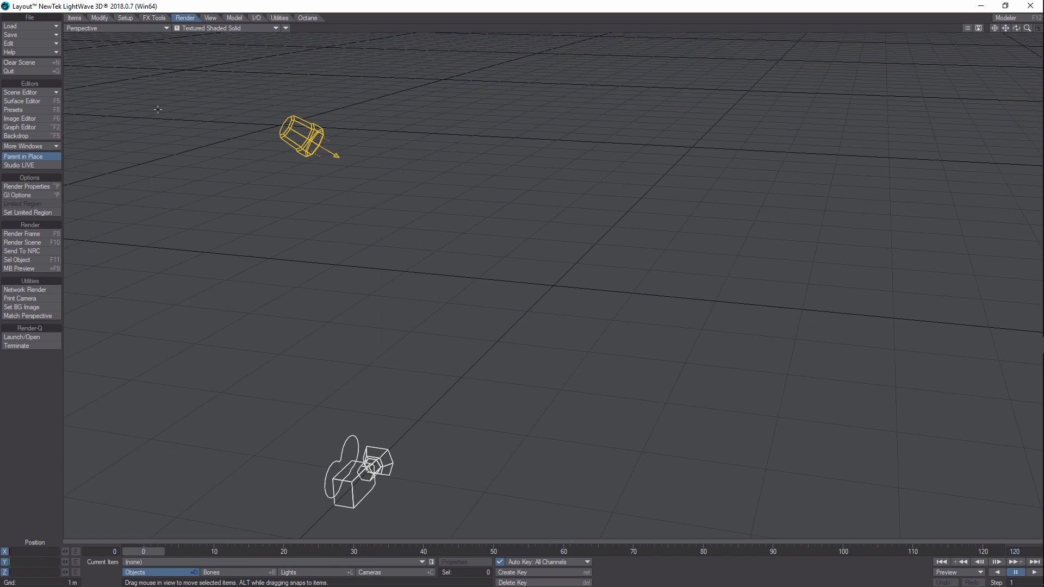
left_click(73, 18)
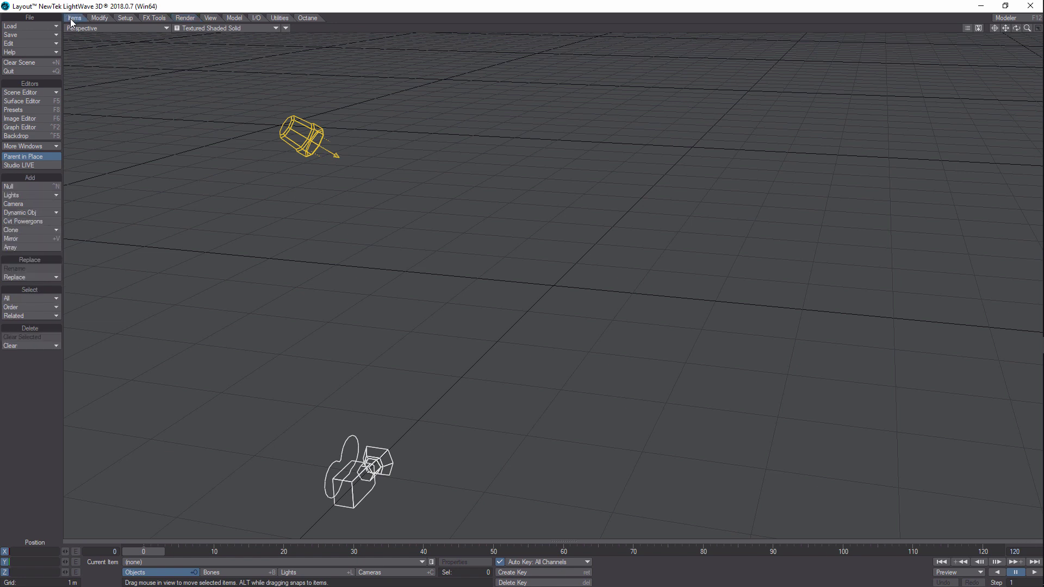
left_click(44, 186)
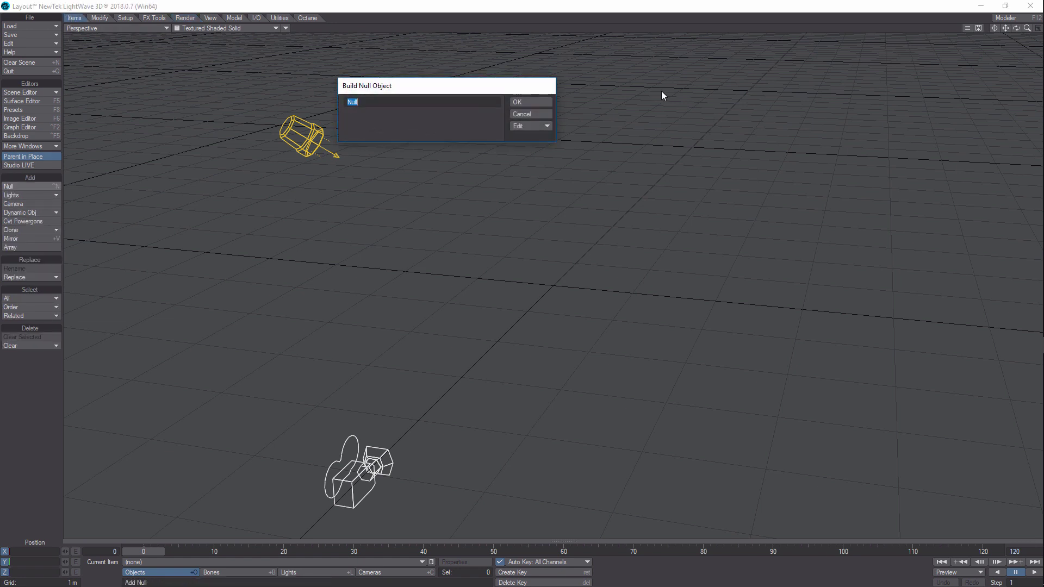
left_click(529, 103)
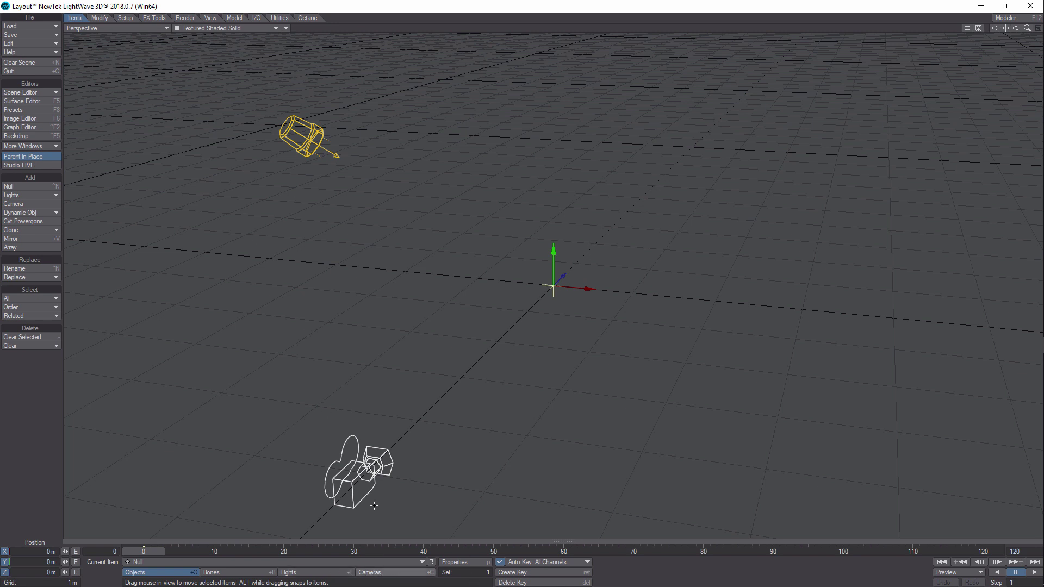
Look through the current camera and move the camera to about X -1.09 m, Y 650 mm, Z -5 m.
left_click(166, 28)
left_click(162, 87)
left_click(400, 573)
left_click_drag(163, 381, 95, 556)
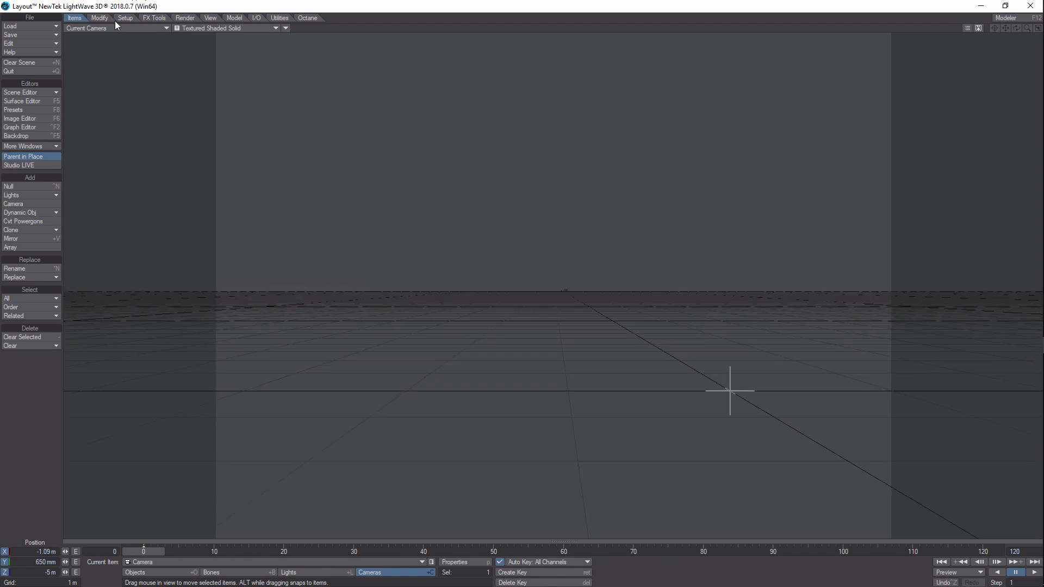
Return the viewport to the Perspective view and select the null object.
left_click(166, 29)
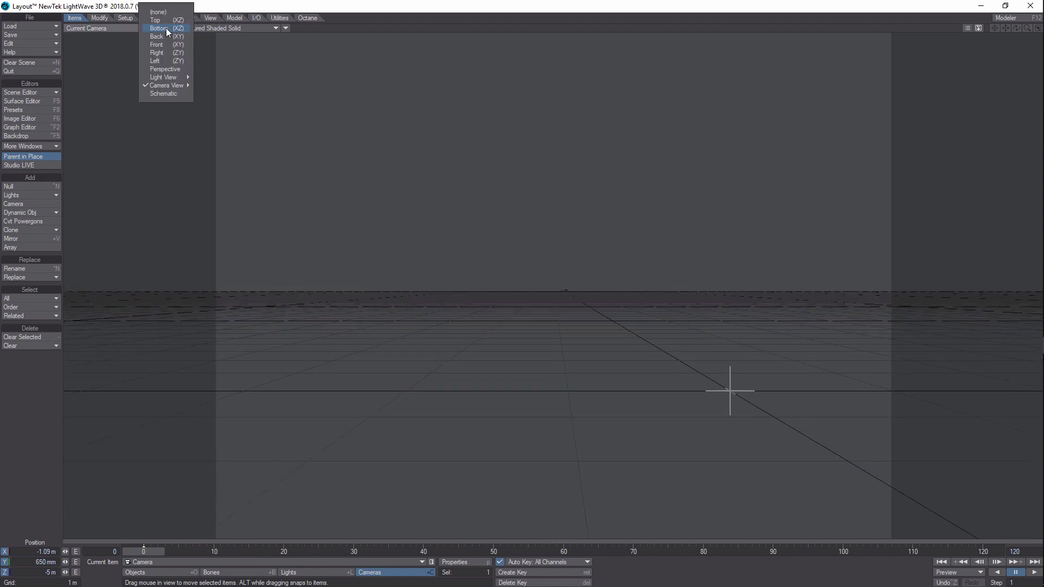
left_click(170, 73)
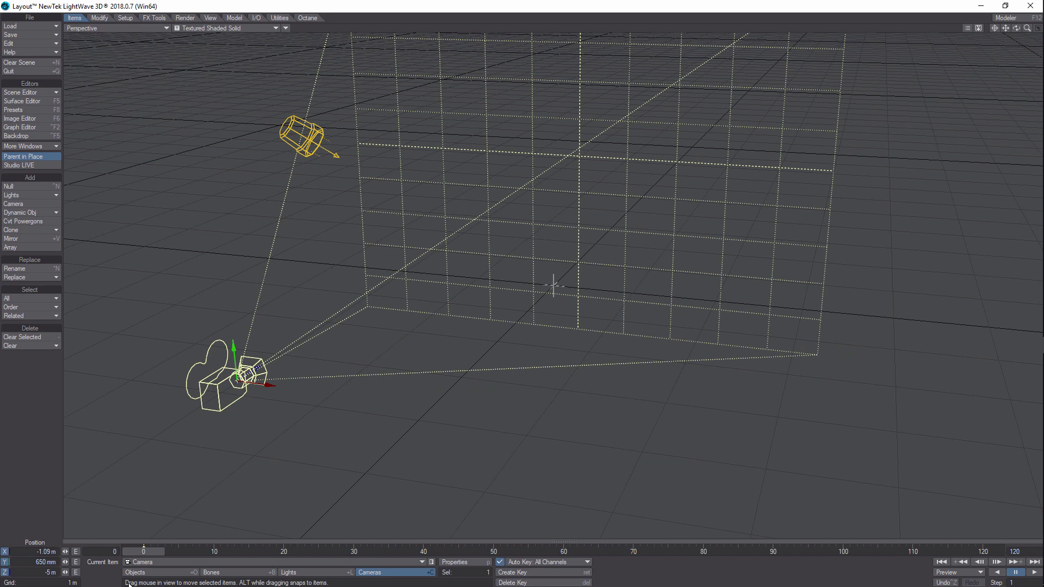
left_click(144, 573)
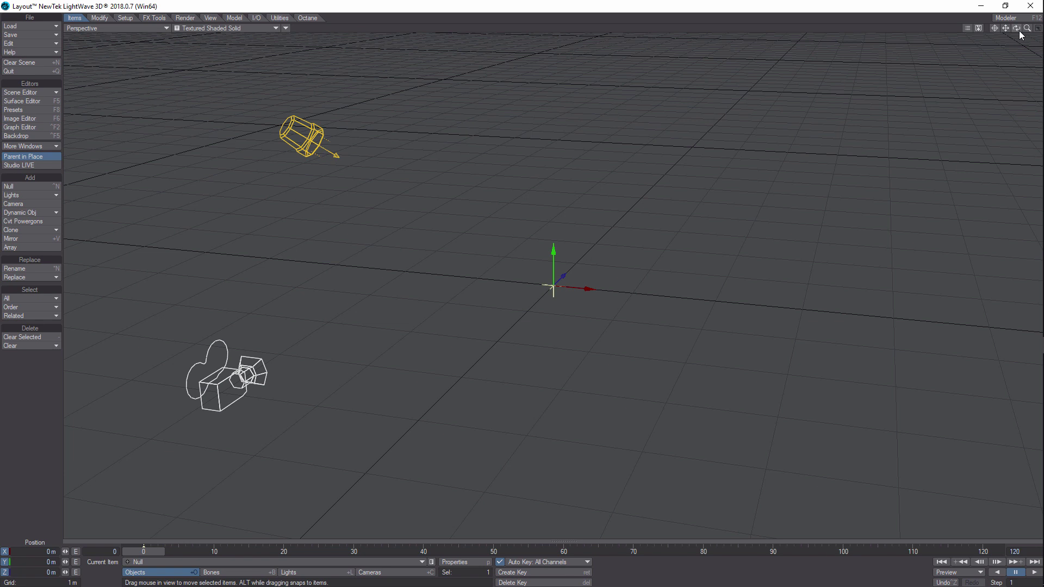
left_click_drag(1027, 28, 1022, 36)
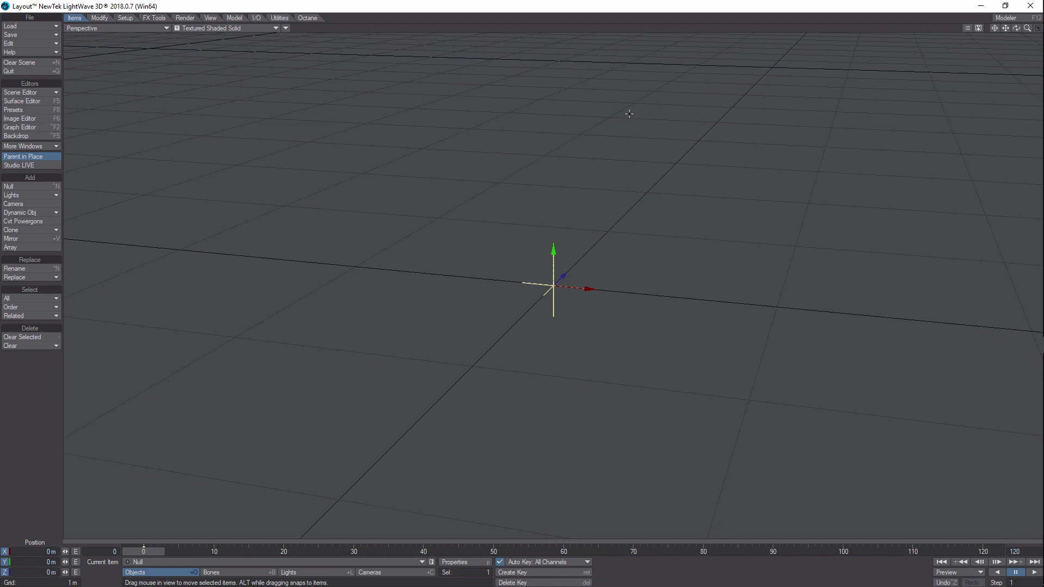
Turn on Use Legacy Volumetrics in the scene's volumetric render properties.
left_click(184, 18)
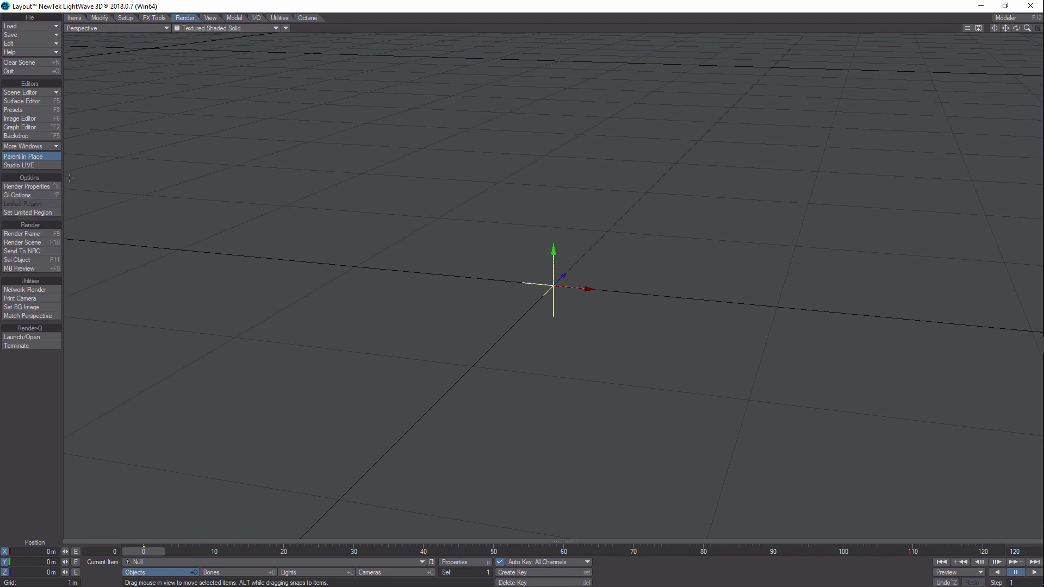
left_click(22, 188)
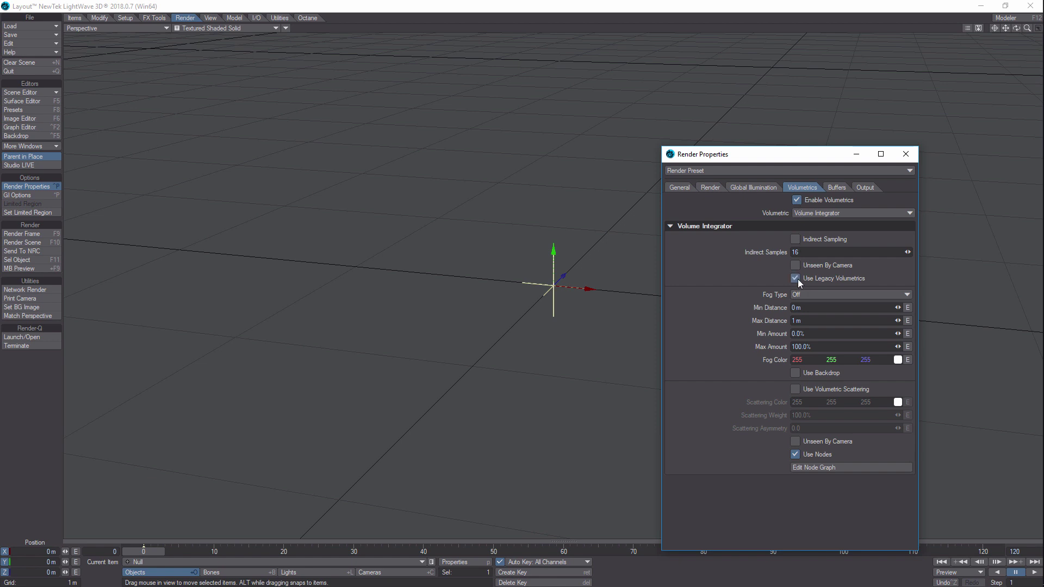
left_click(905, 159)
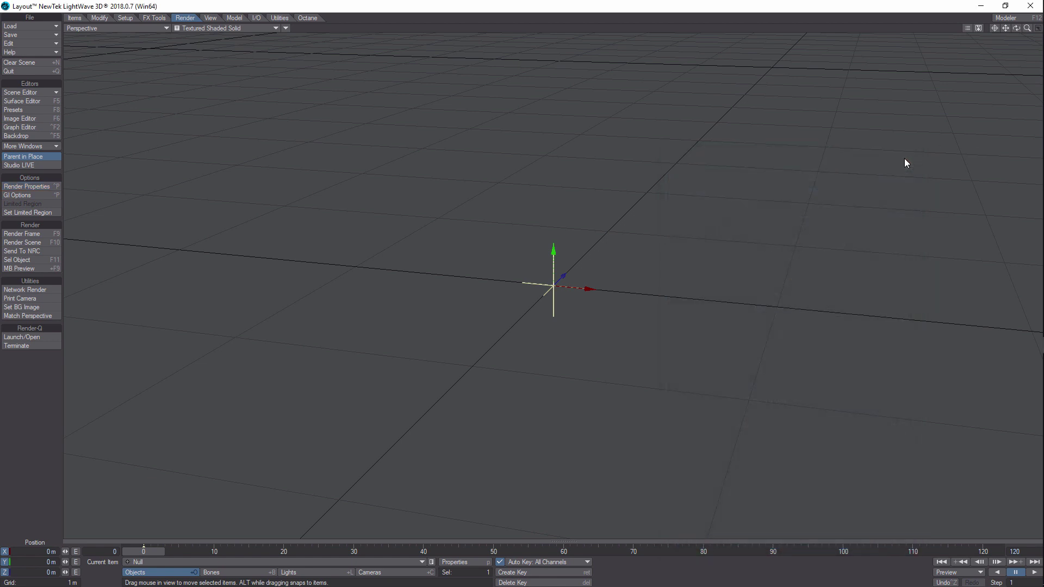
Preview the perspective view with VPR and set its display mode to Textured Shaded Solid Wireframe.
left_click(165, 28)
mouse_move(162, 77)
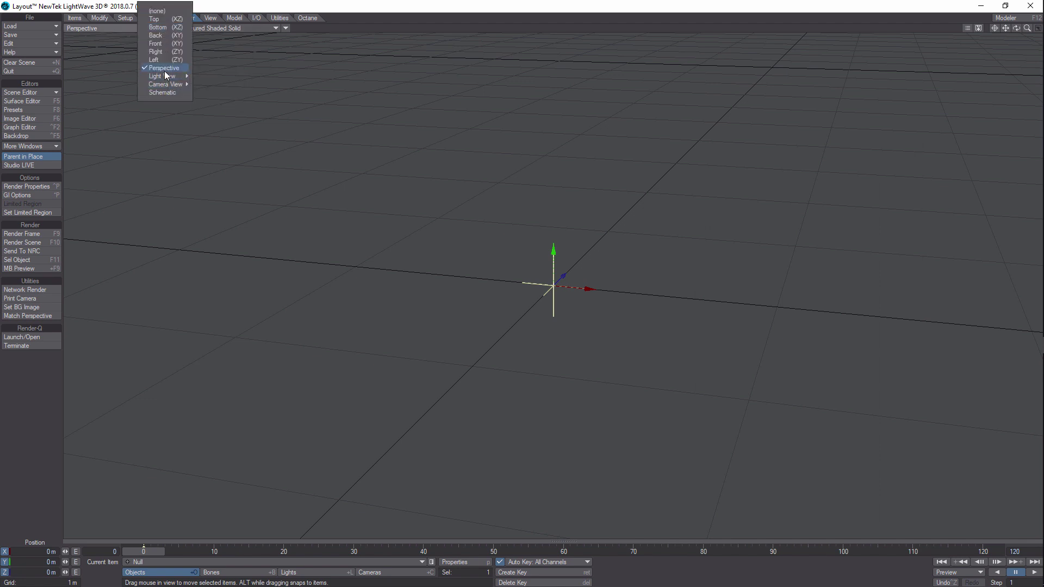
left_click(275, 27)
left_click(275, 28)
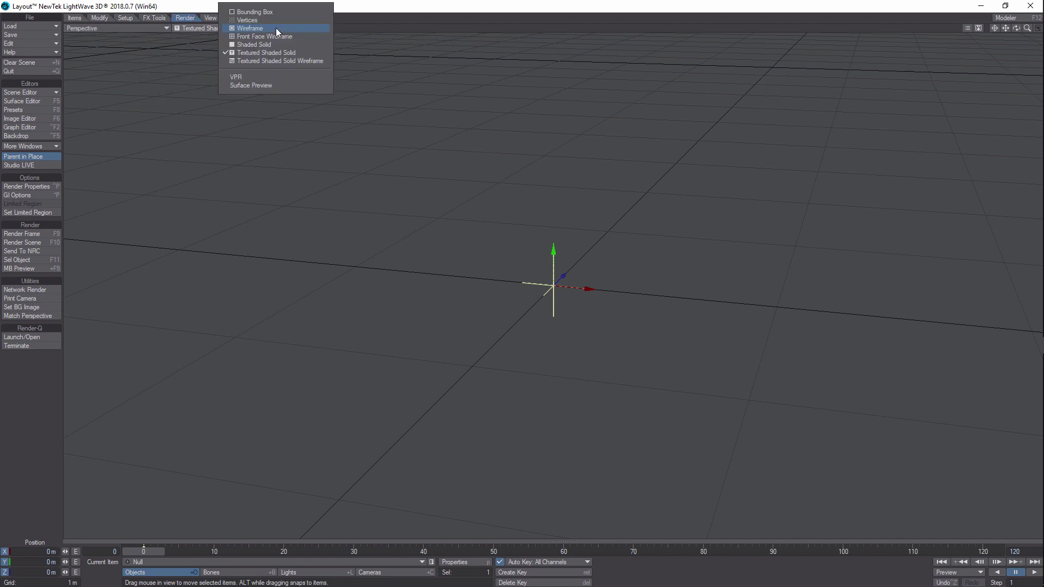
left_click(256, 72)
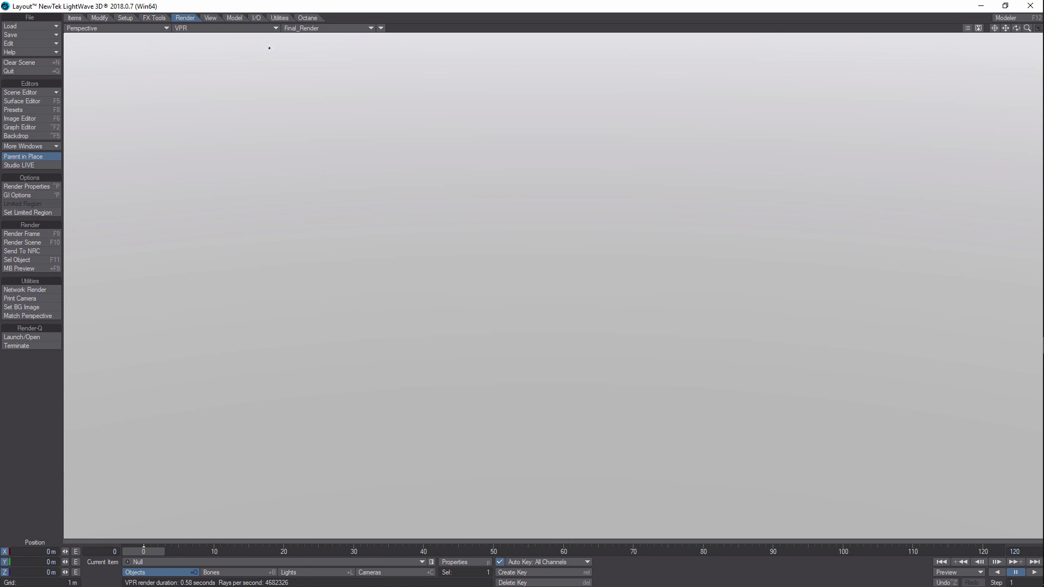
left_click(275, 26)
left_click(265, 60)
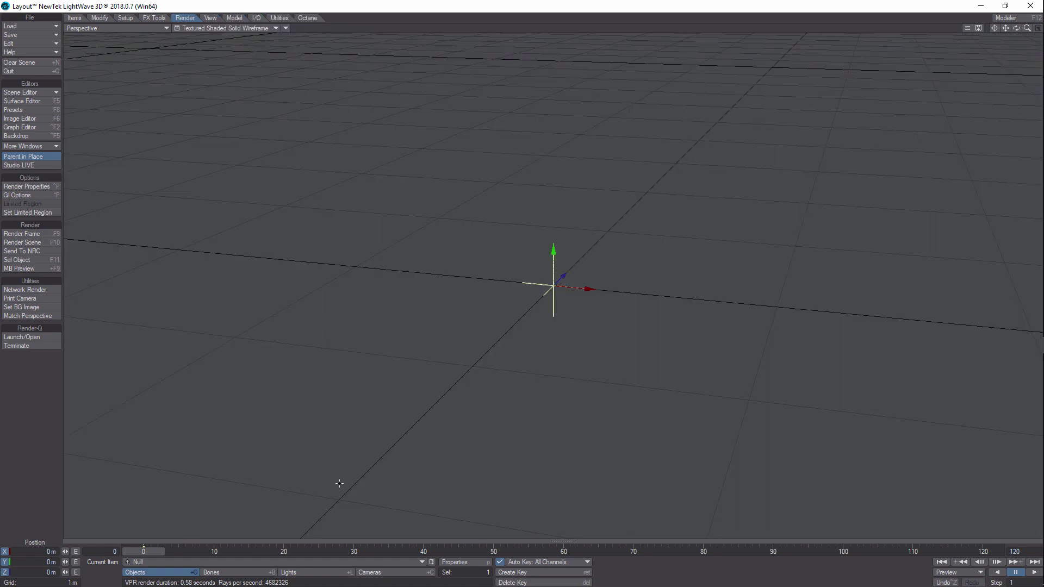
Add the HyperVoxelsDrawing and FX_Emitter custom objects to the null.
left_click(457, 562)
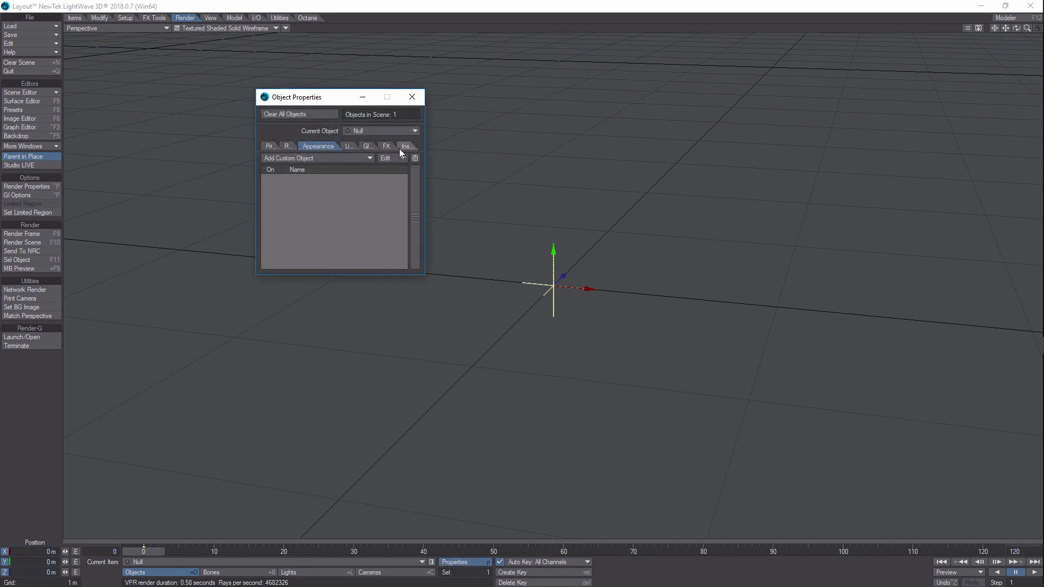
left_click(368, 156)
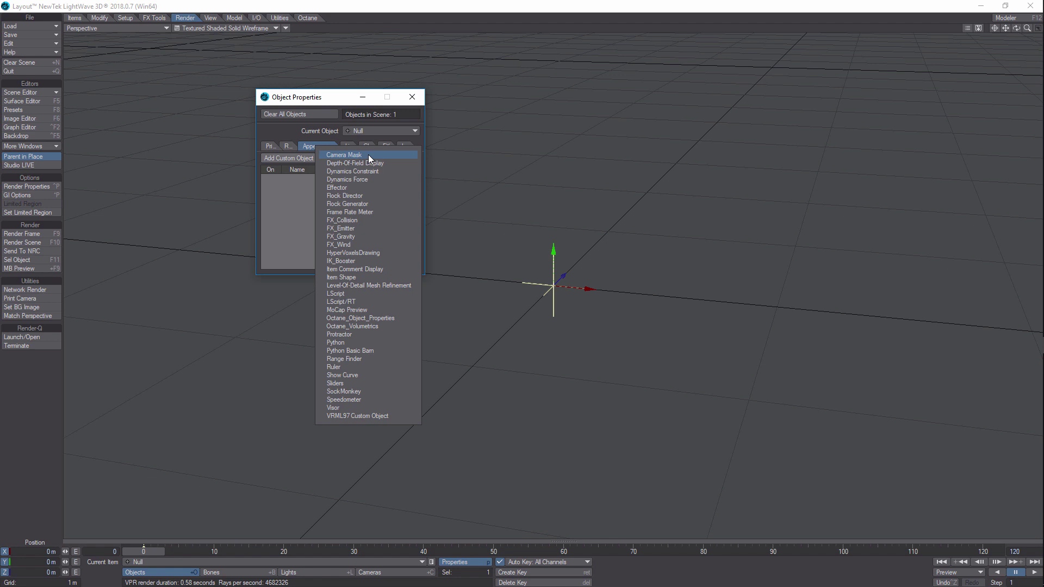
left_click(367, 253)
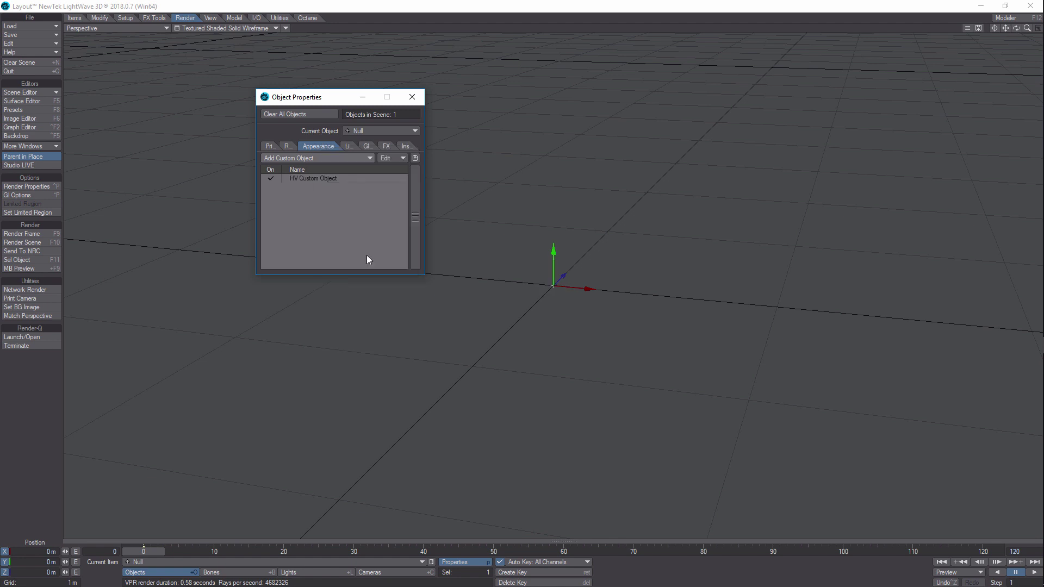
left_click(368, 157)
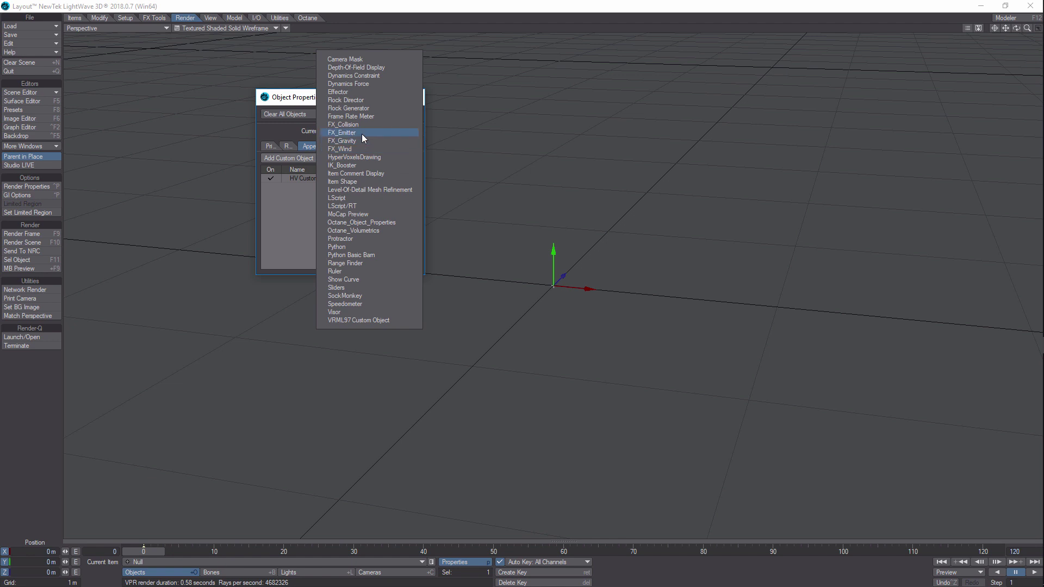
left_click(362, 133)
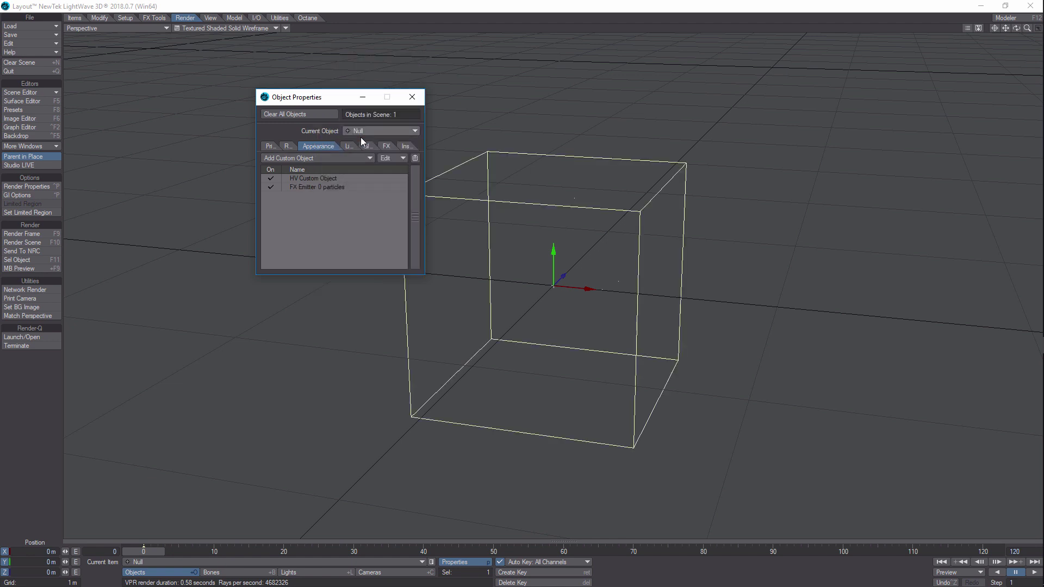
Set the FX emitter's generator size to 500 mm in X, Y and Z.
left_click(344, 187)
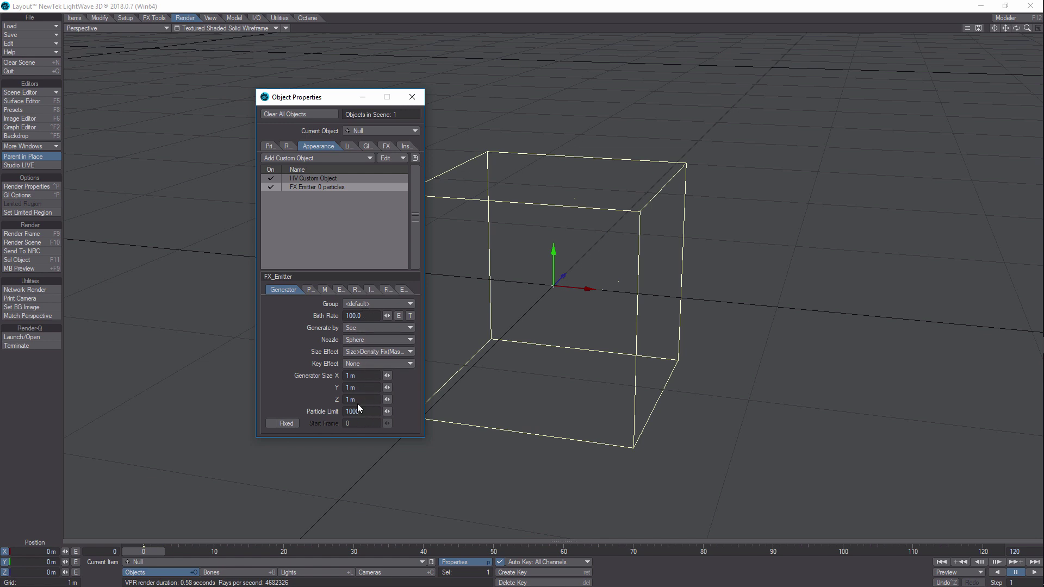
left_click(353, 376)
type("0.5")
key("Return")
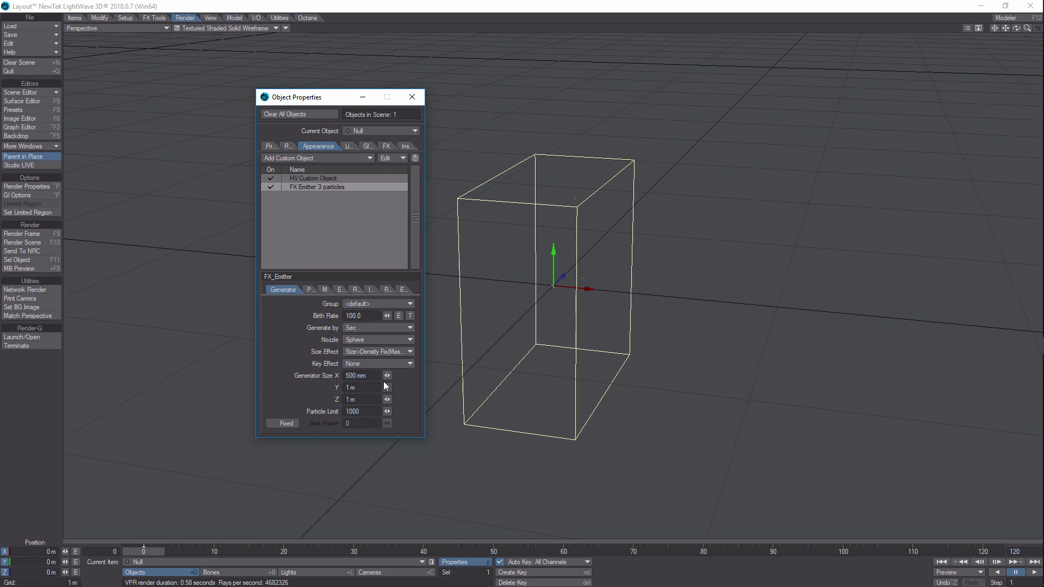
left_click(361, 388)
type("0.5")
key("Return")
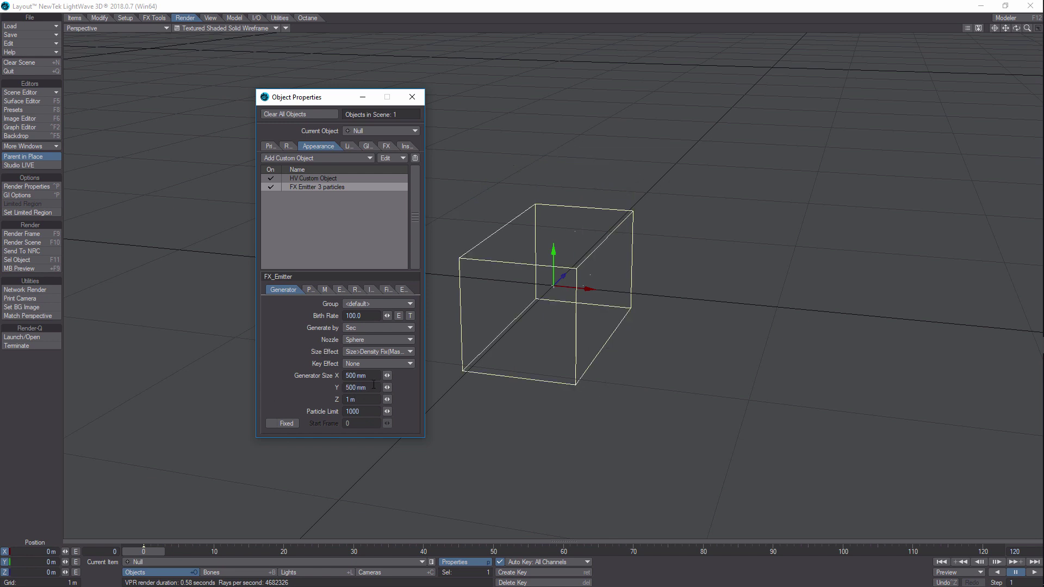
left_click(359, 401)
type(".5")
key("Return")
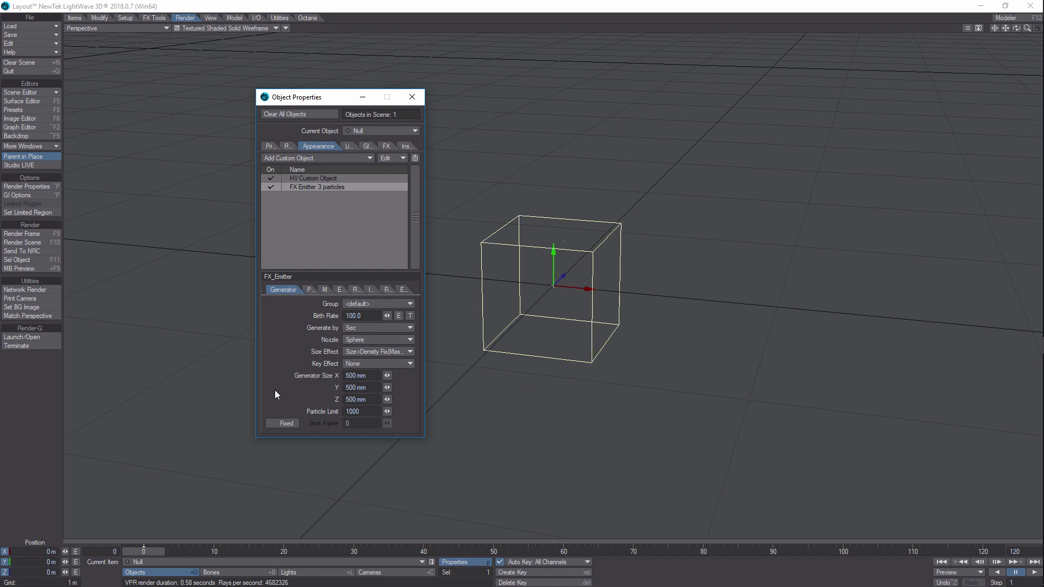
Set the emitter's particle weight variation to 0.25, resistance variation to 0.45, and life time to 35 frames with a variation of 5.
left_click(311, 288)
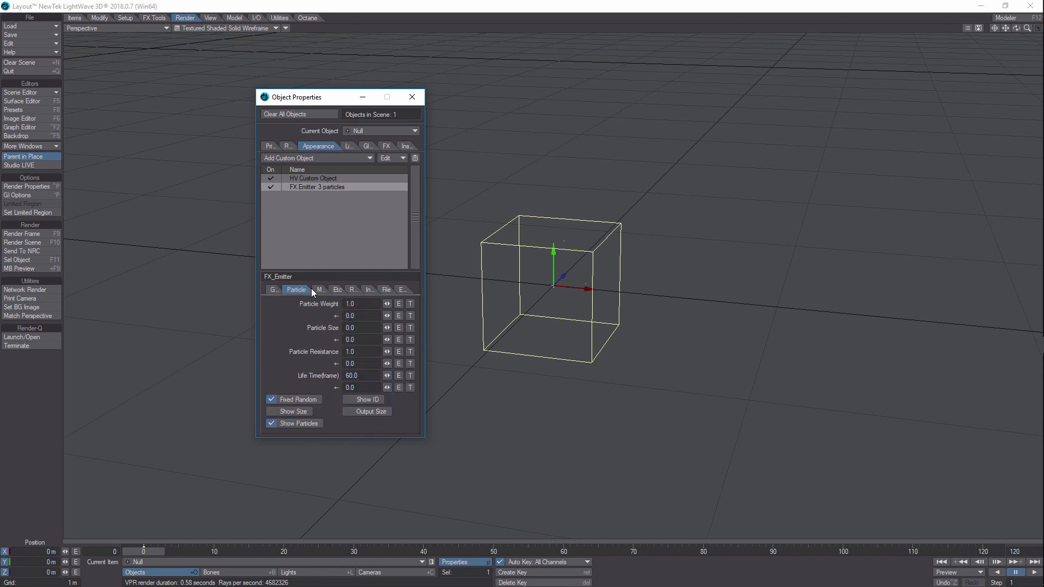
double_click(365, 314)
type("0.25")
type("45")
key("Return")
double_click(363, 375)
type("35")
key("Tab")
type("5")
left_click(424, 462)
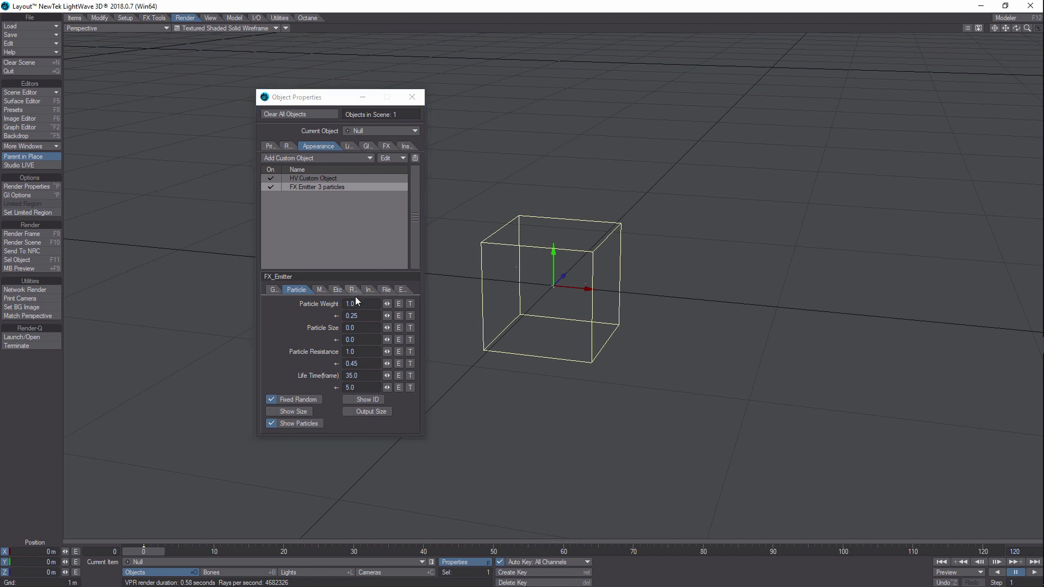
Enable World Coordinates for the emitter's motion, and set gravity Y to 4.0 and Parent Motion to 25%.
left_click(320, 289)
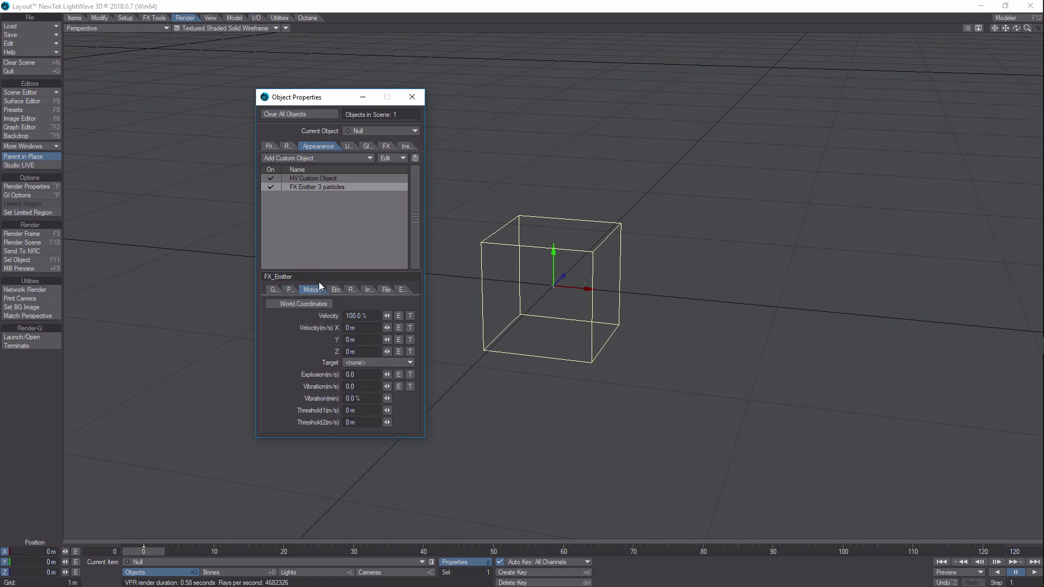
left_click(272, 305)
left_click(336, 289)
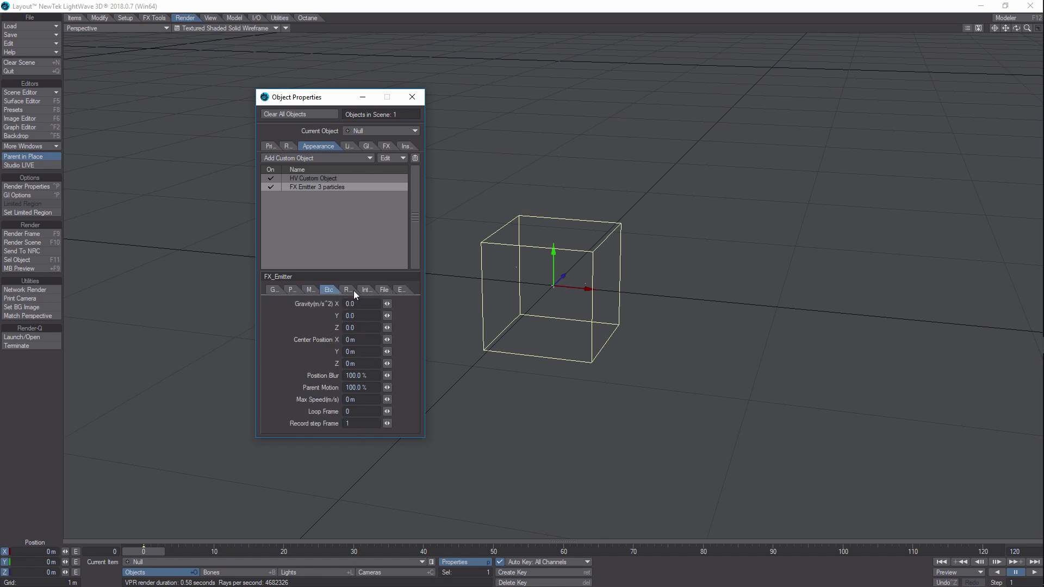
left_click(373, 316)
type("4.0")
left_click(369, 390)
type("25")
left_click(581, 455)
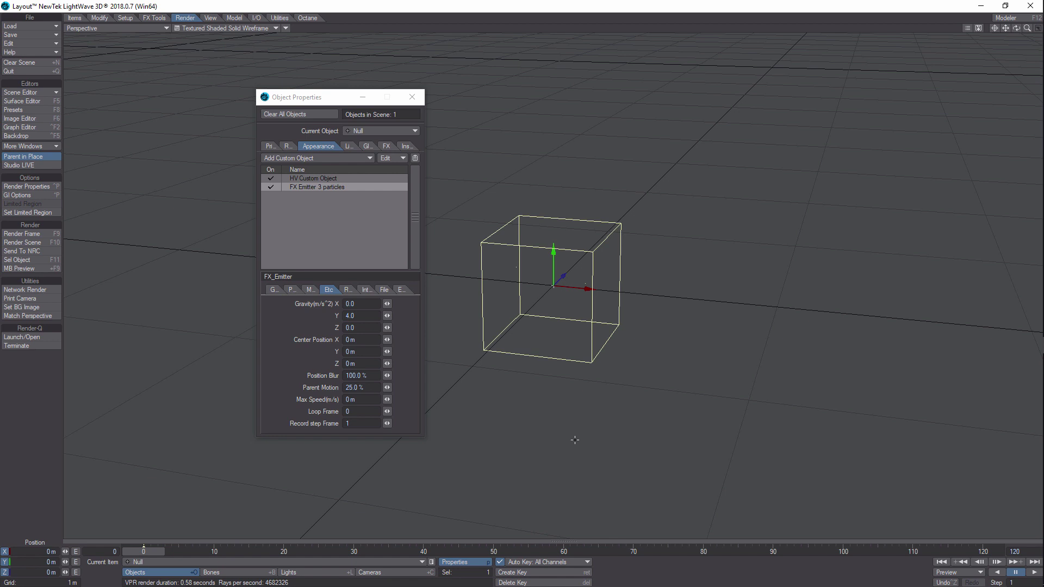
Choose a rotation option for the emitter's particles.
left_click(347, 290)
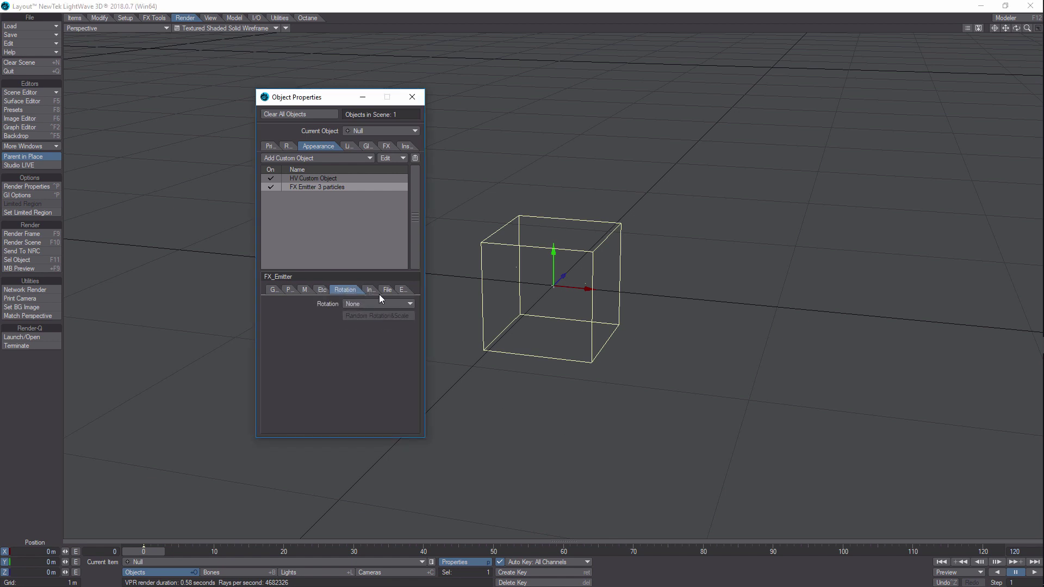
left_click(406, 305)
left_click(405, 321)
Review the emitter's generator, particle and motion settings.
left_click(275, 290)
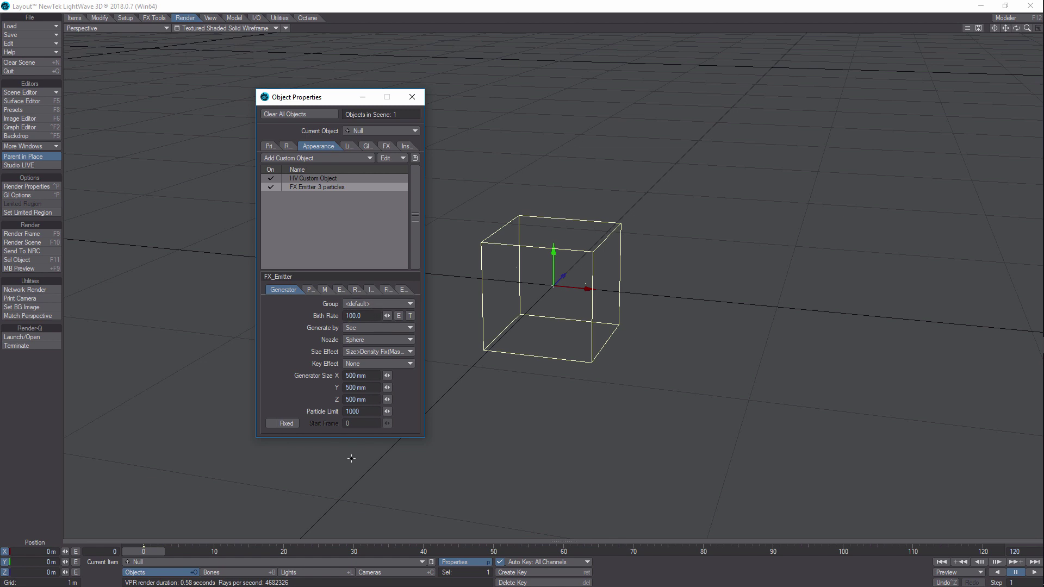
left_click(308, 290)
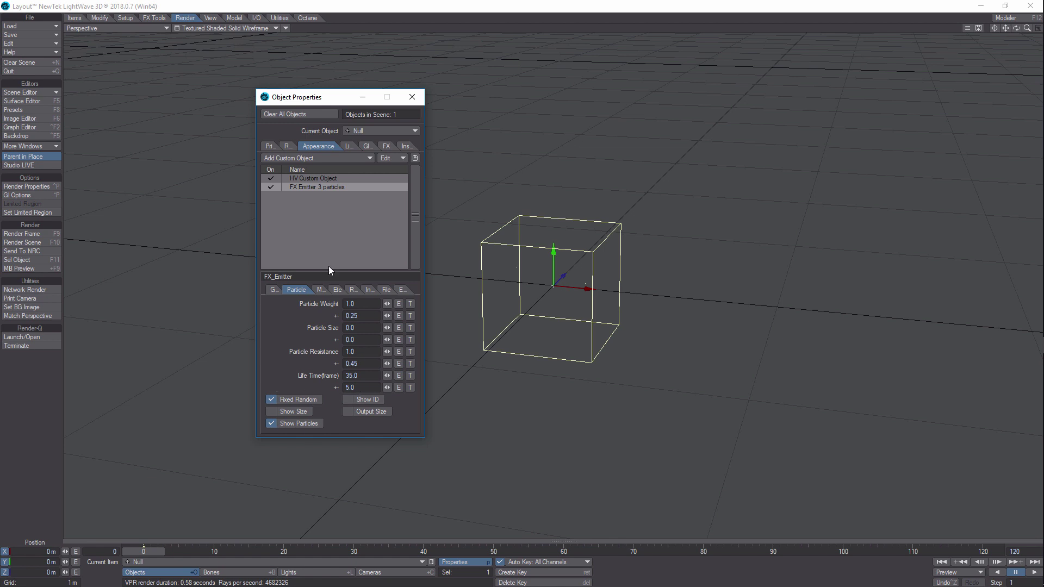
left_click(320, 290)
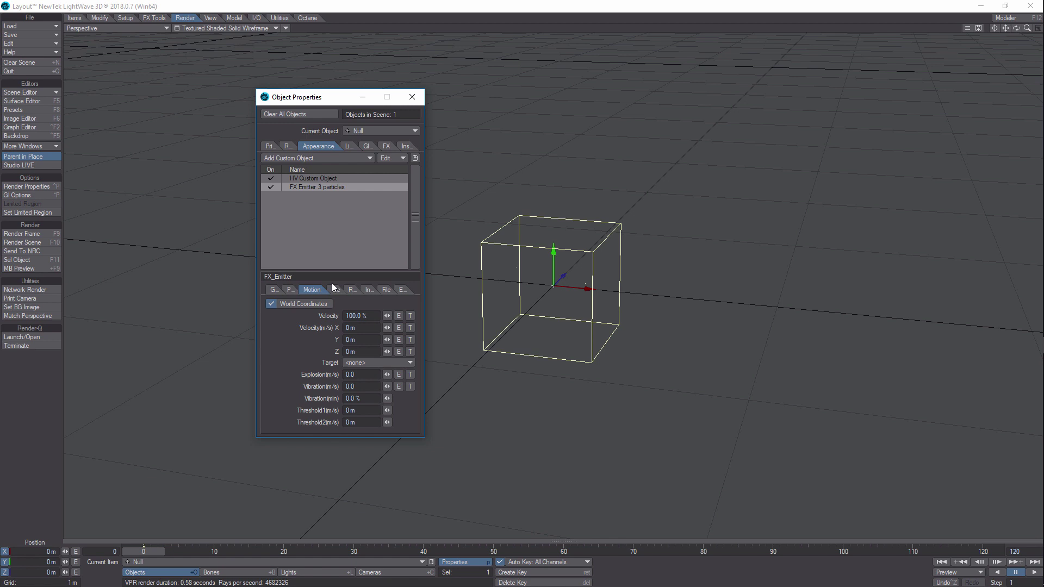
Review the emitter's gravity, parent motion and rotation settings and close the object properties.
left_click(334, 289)
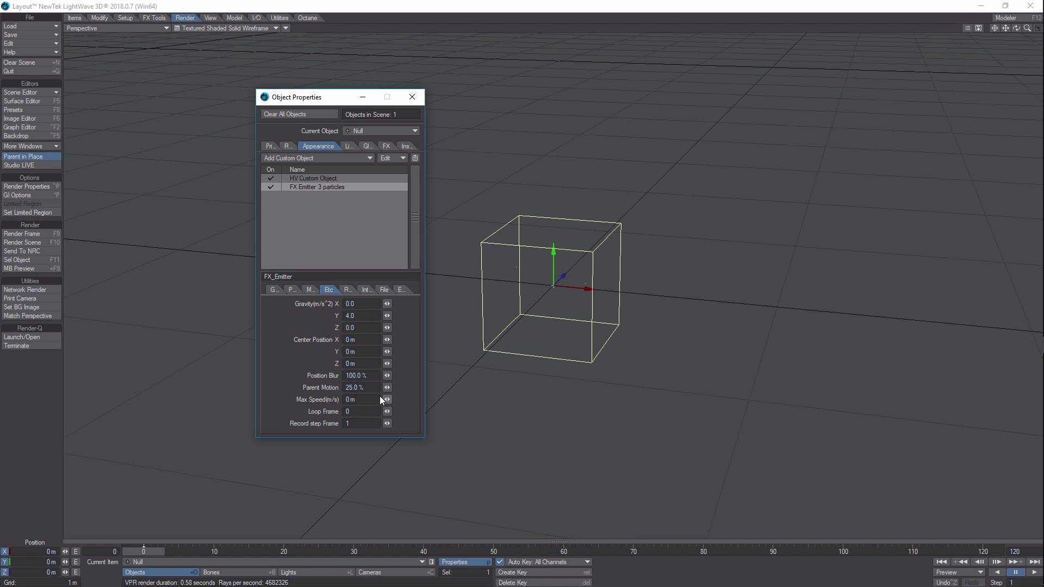
left_click(347, 290)
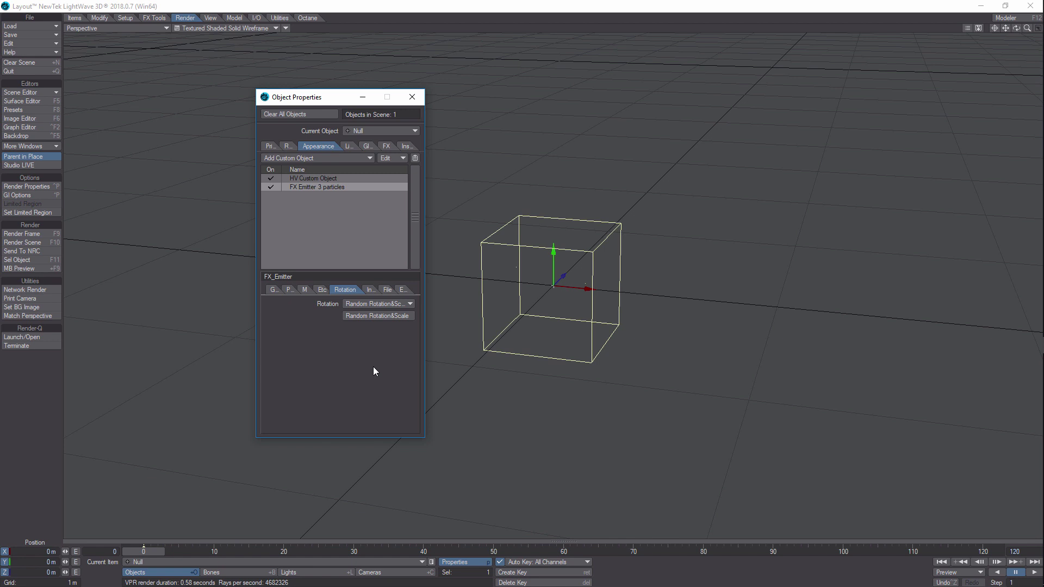
left_click(411, 99)
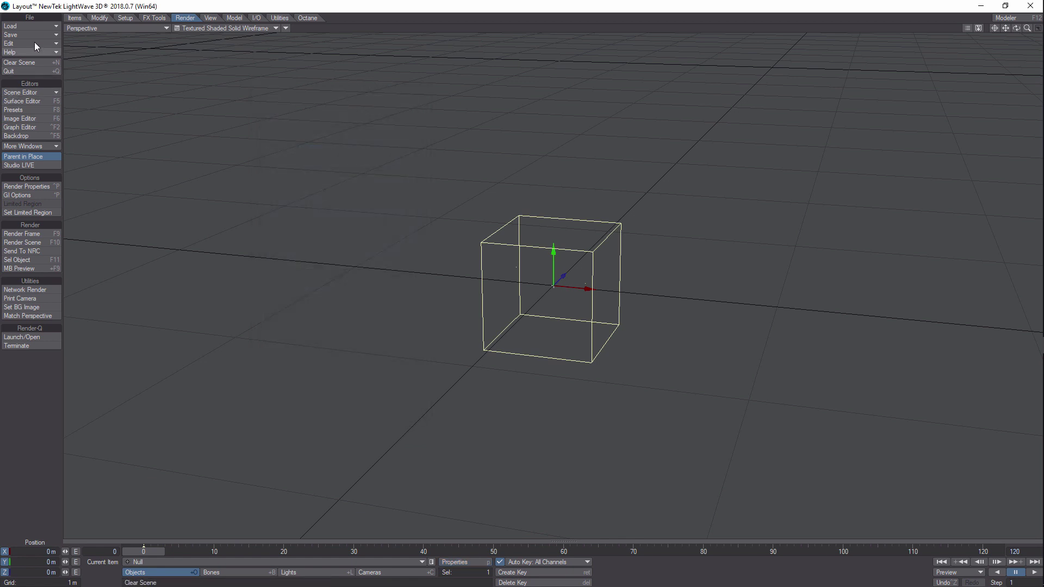
Disable the gradient backdrop and add HyperVoxels as a legacy volumetric effect.
left_click(34, 137)
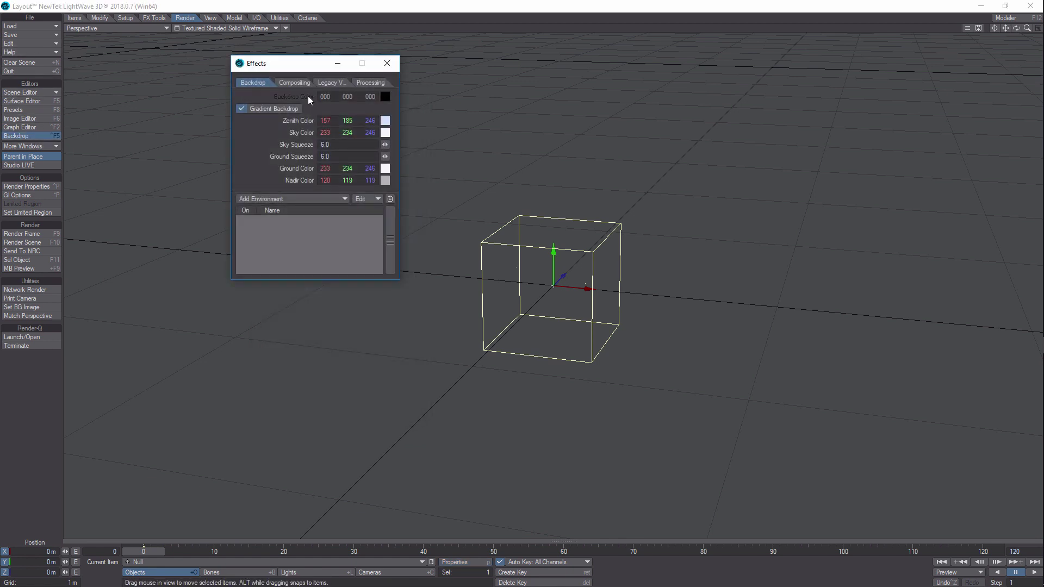
left_click(240, 109)
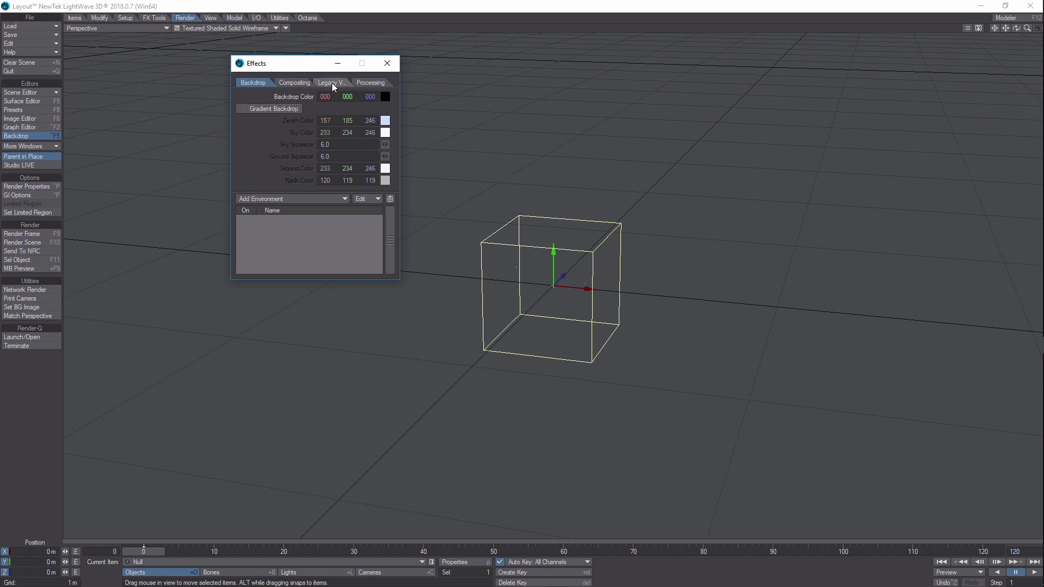
left_click(331, 83)
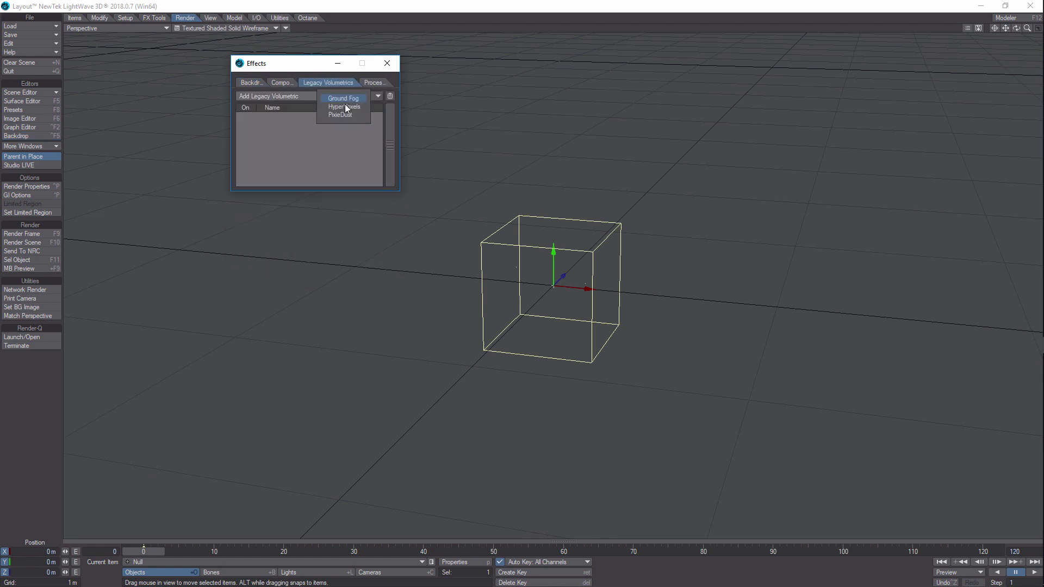
left_click(345, 108)
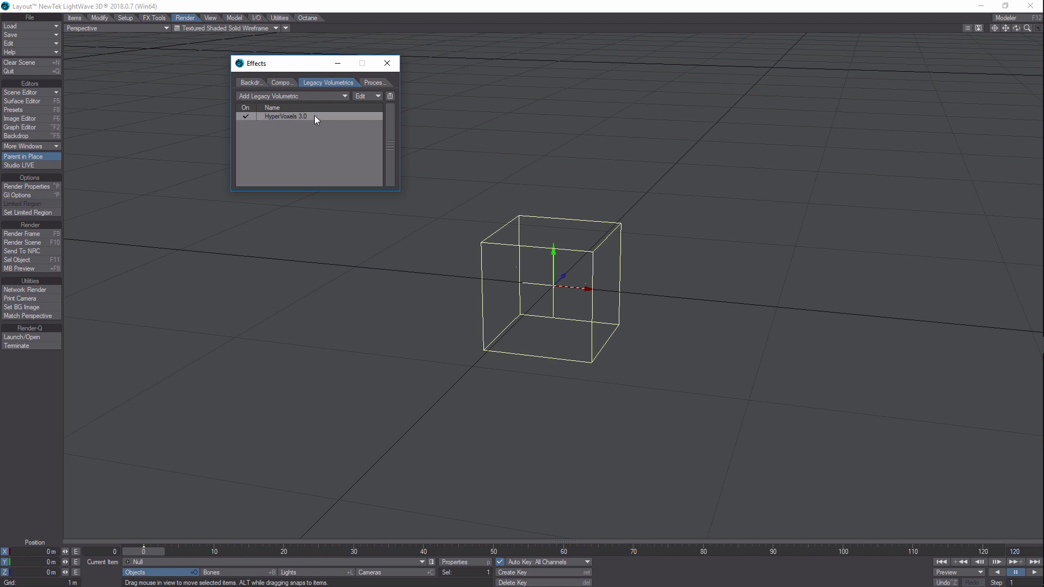
Activate HyperVoxels 3.0 for the Null object and set its object type to Volume.
double_click(315, 115)
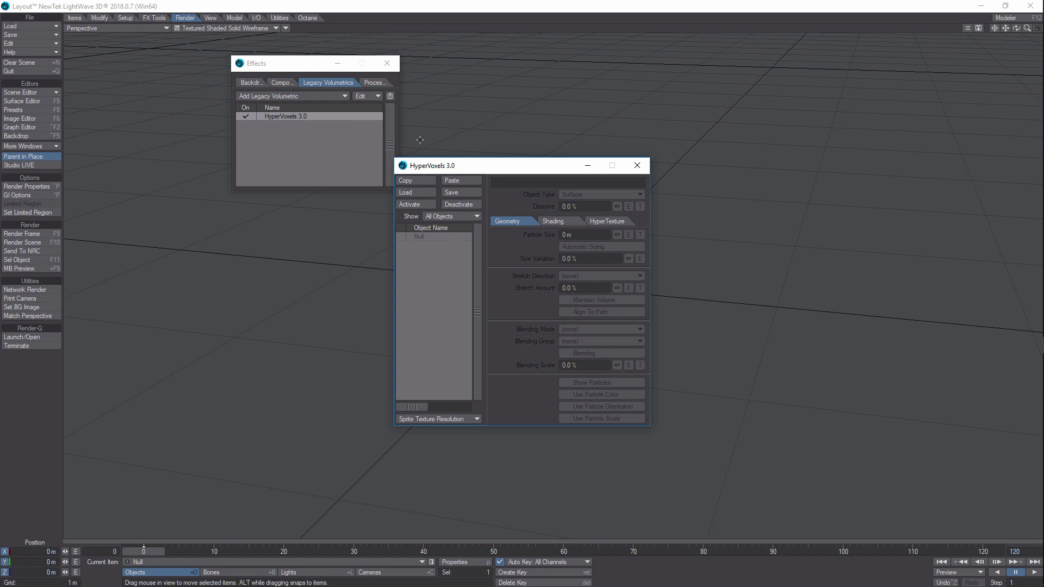
left_click(428, 236)
left_click(428, 205)
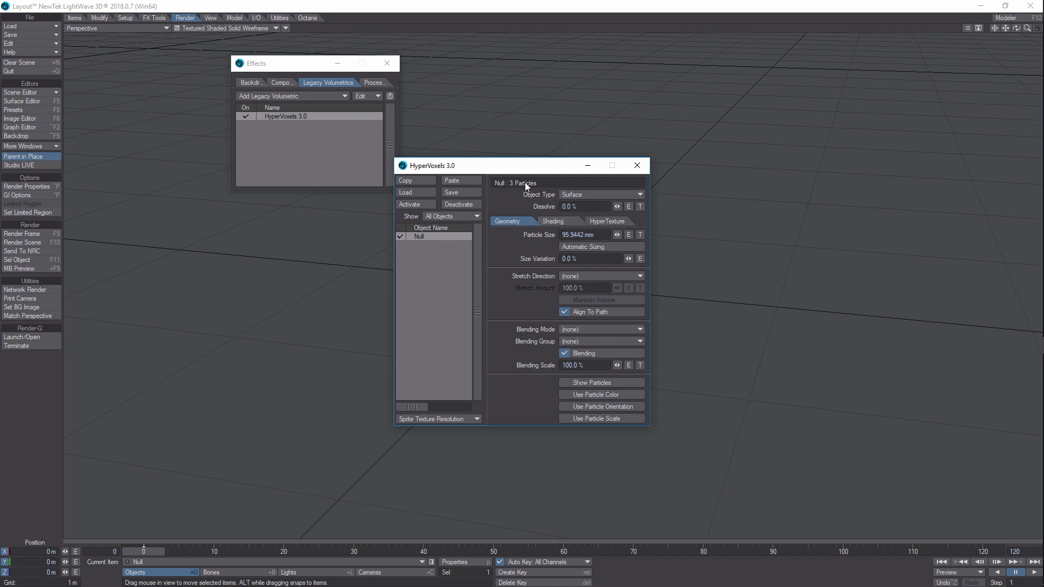
left_click(639, 195)
left_click(642, 205)
Give Dissolve a gradient texture layer and add a second key near its start with 0% alpha.
left_click(640, 207)
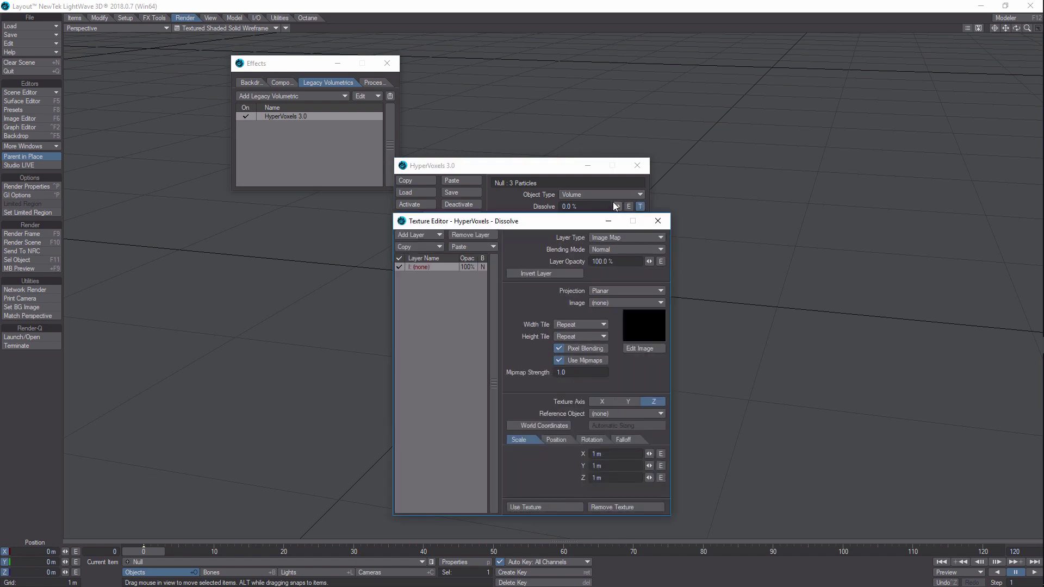
left_click(661, 239)
left_click(658, 250)
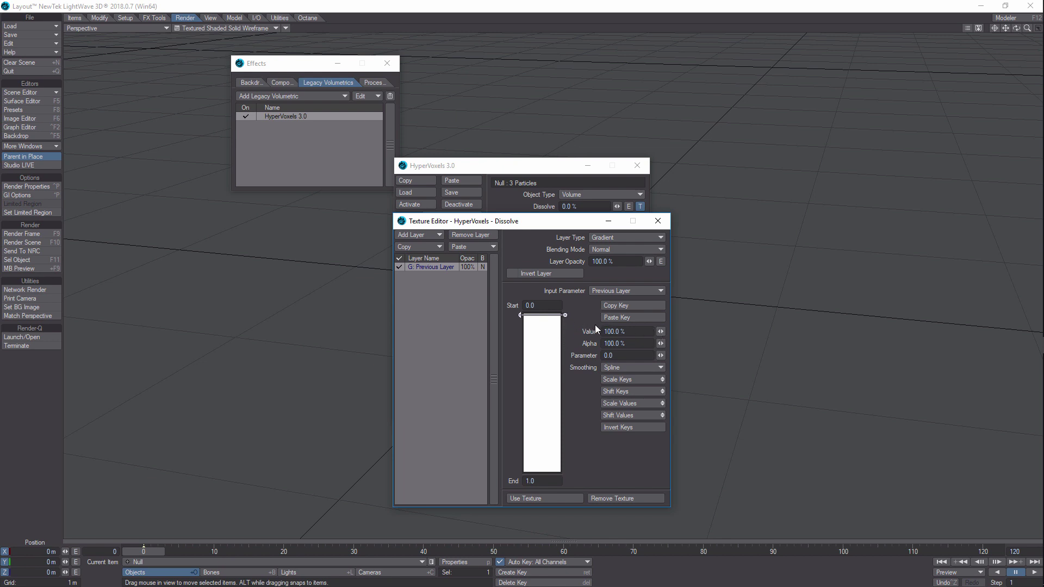
left_click(560, 341)
left_click(625, 343)
type("0")
Add Dissolve gradient keys at 0.2561 with 4% alpha and at 1.0 with 100% alpha, and close the texture editor.
left_click(556, 355)
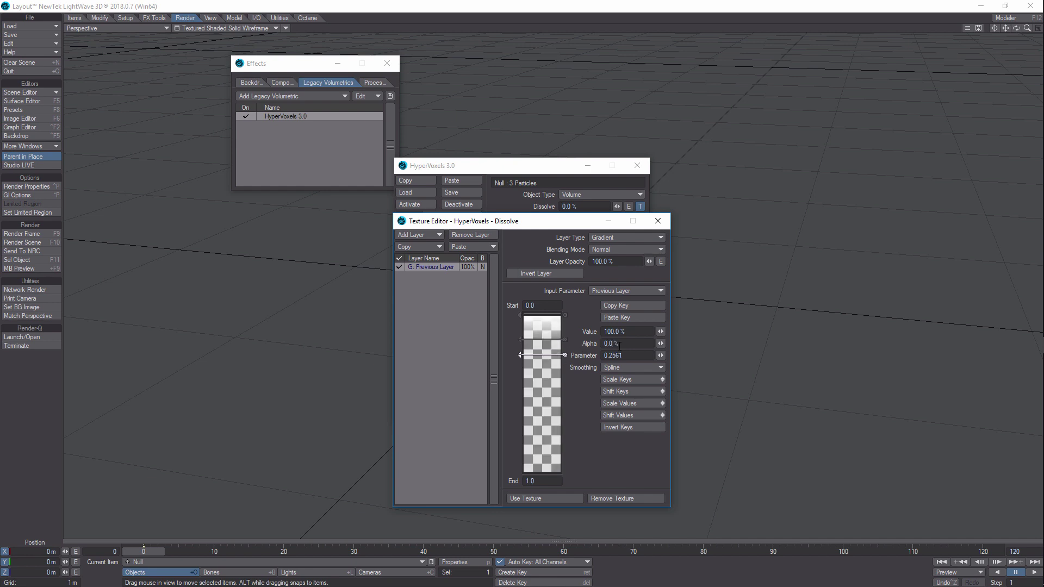
left_click(621, 344)
type("4")
left_click(552, 469)
left_click_drag(551, 469, 553, 472)
left_click(623, 345)
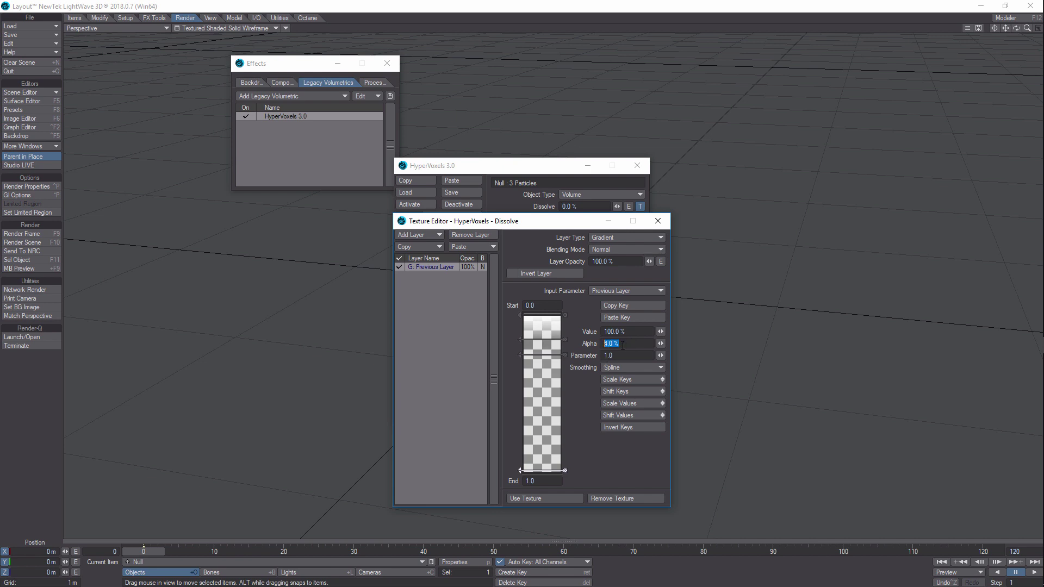
type("100")
key("Tab")
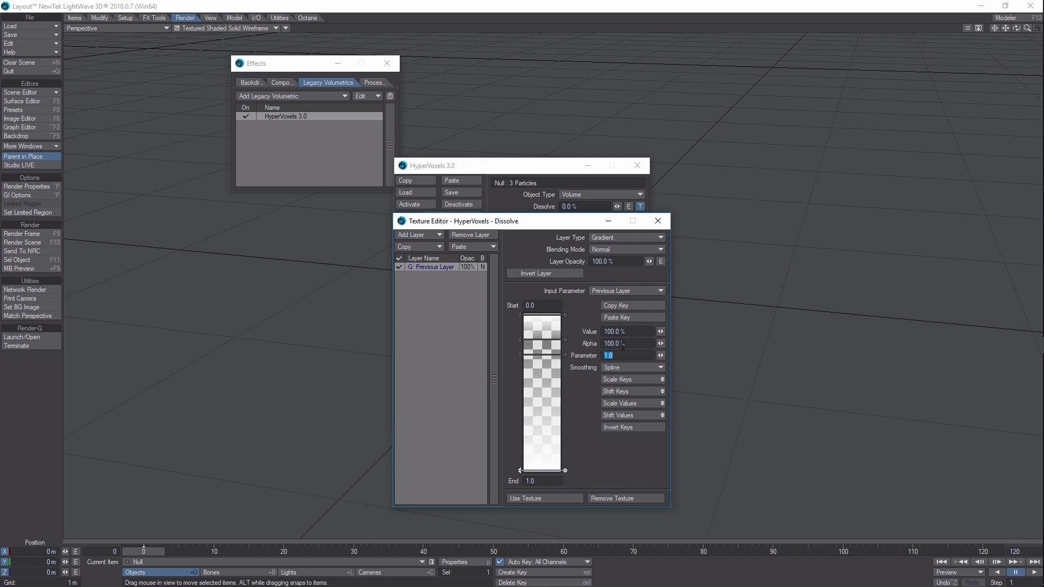
left_click(547, 318)
left_click(549, 338)
left_click(539, 470)
left_click(664, 221)
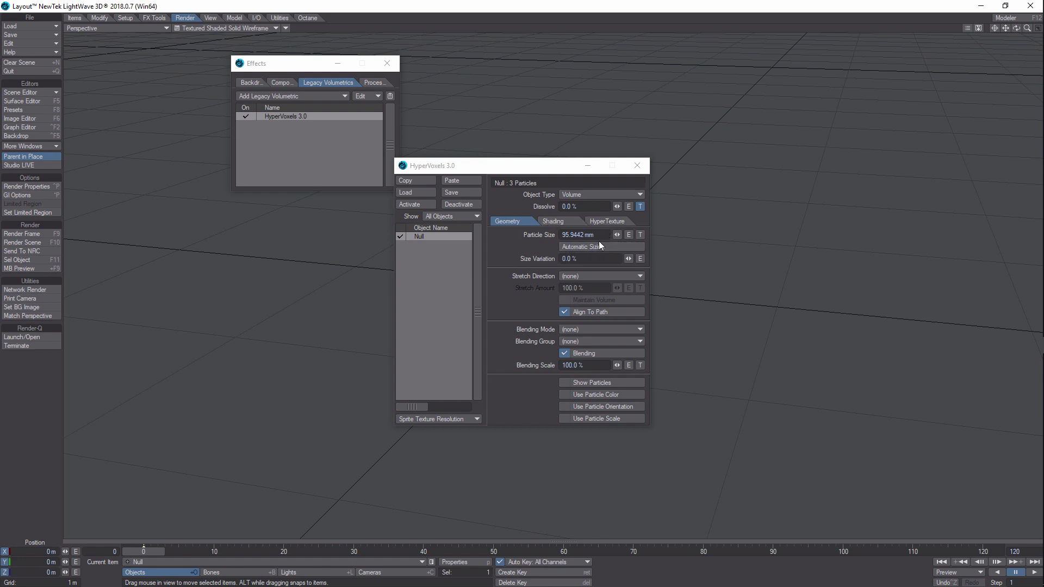
left_click(585, 234)
type("900")
key("Tab")
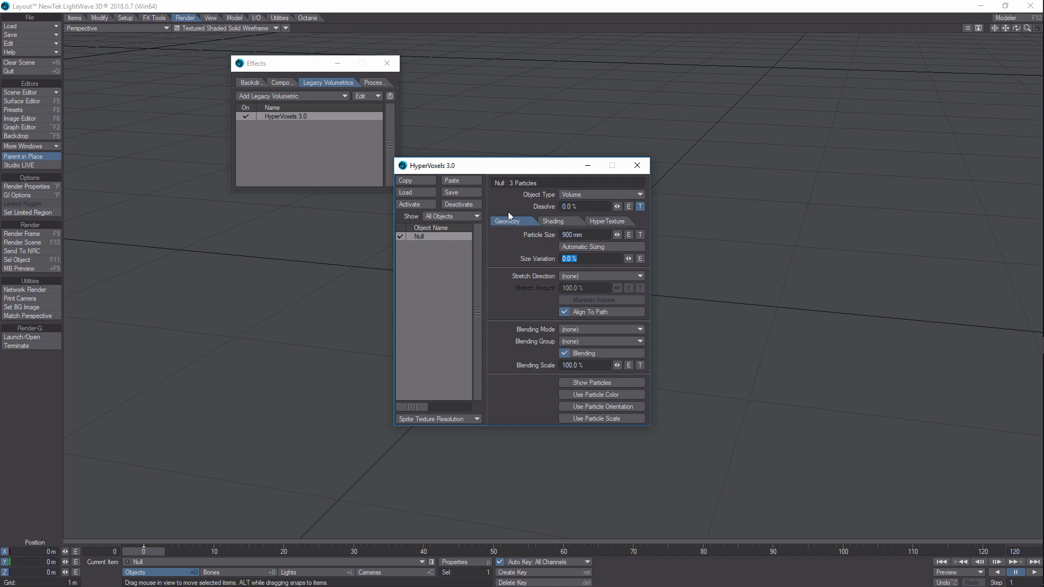
Set the particle size to 90 mm and size variation to 100%, with Align To Path turned off.
left_click(586, 238)
type("90mm")
left_click(592, 259)
type("100")
key("Return")
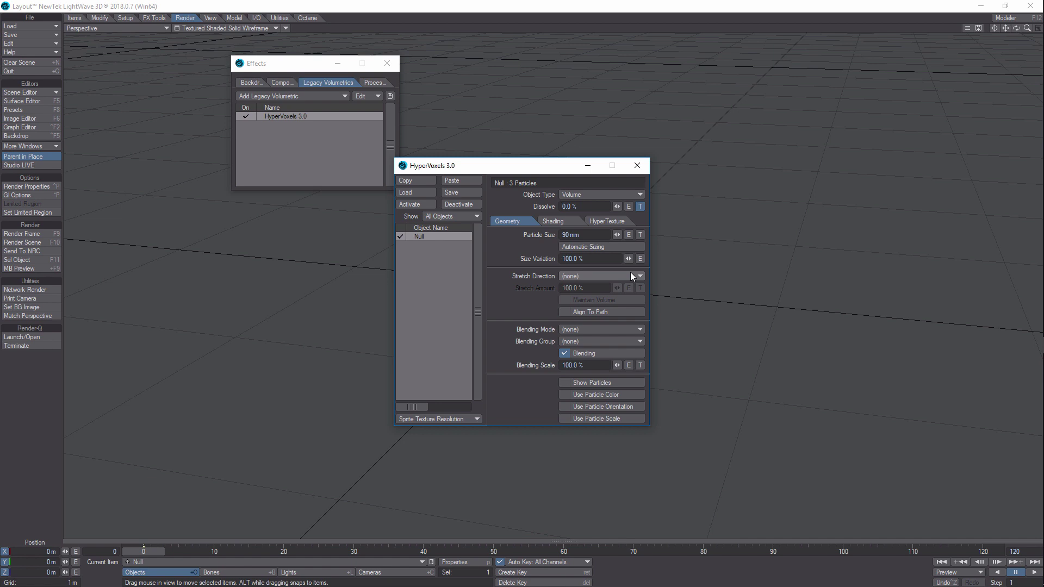
Give Particle Size a gradient texture layer and set its texture editor aside.
left_click(640, 235)
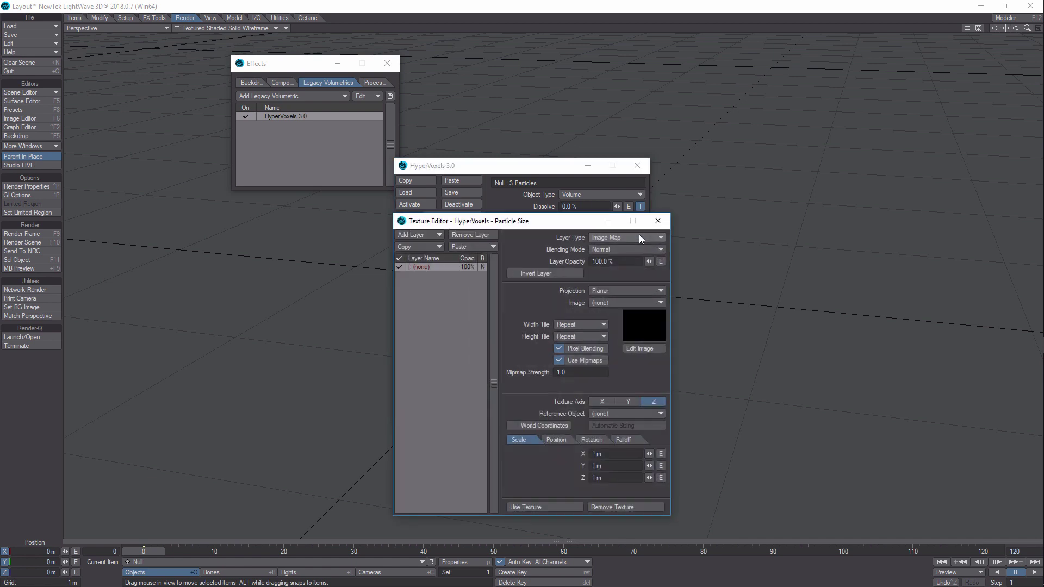
left_click(650, 239)
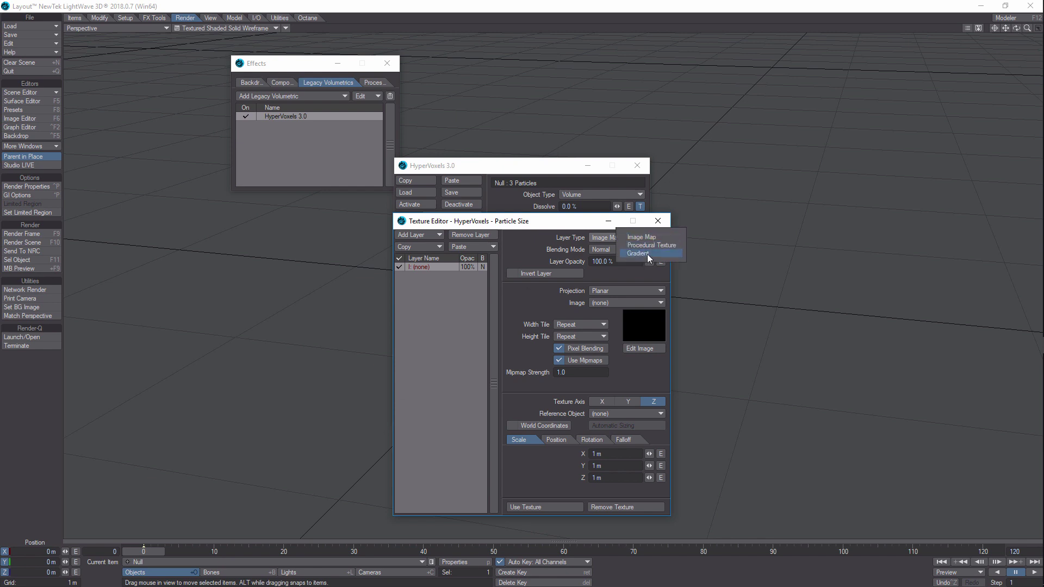
left_click(647, 253)
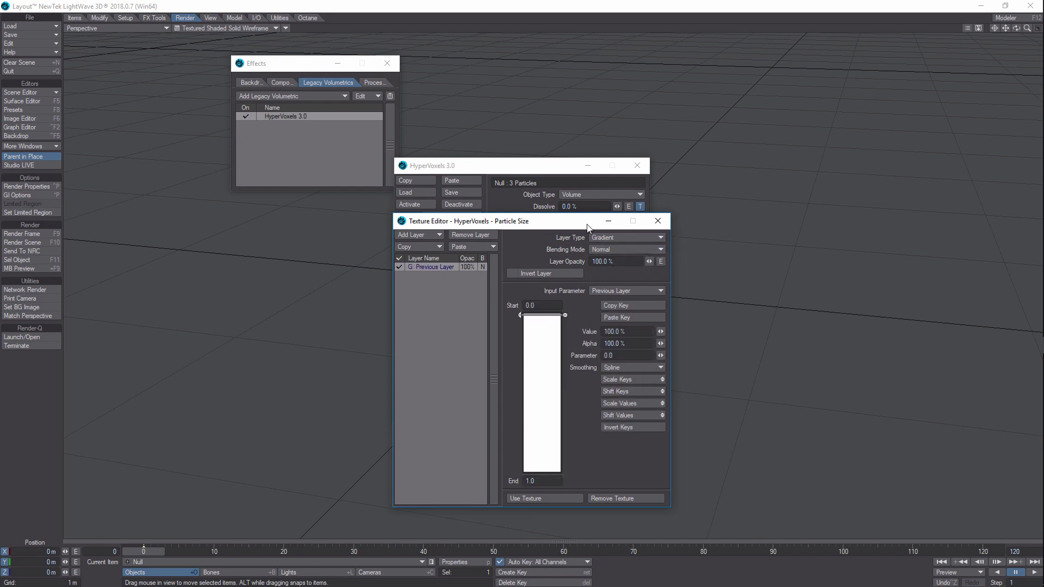
left_click(608, 223)
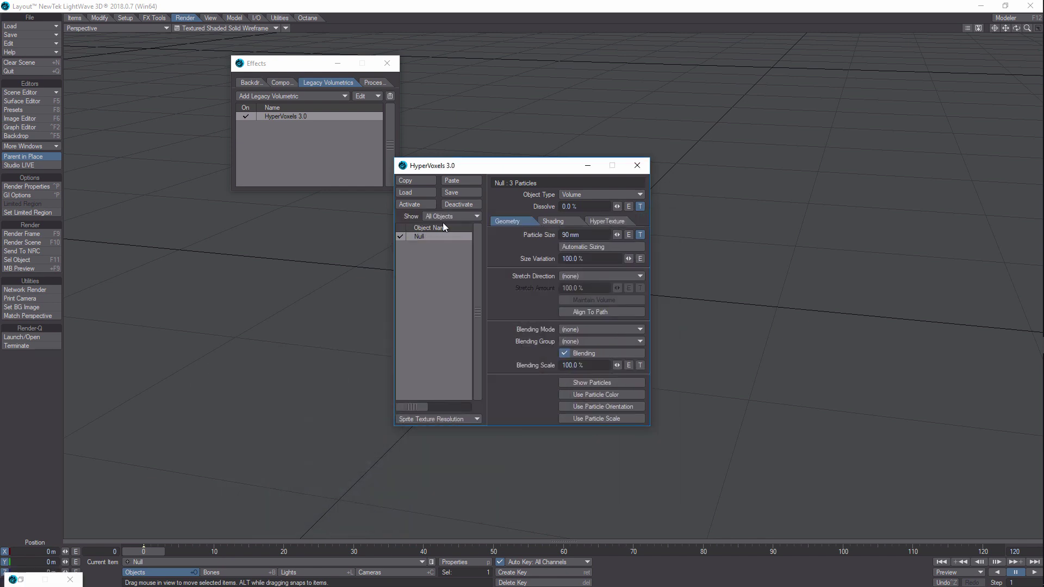
Set the Dissolve gradient's input parameter to Relative Particle Age and close its texture editor.
left_click(640, 206)
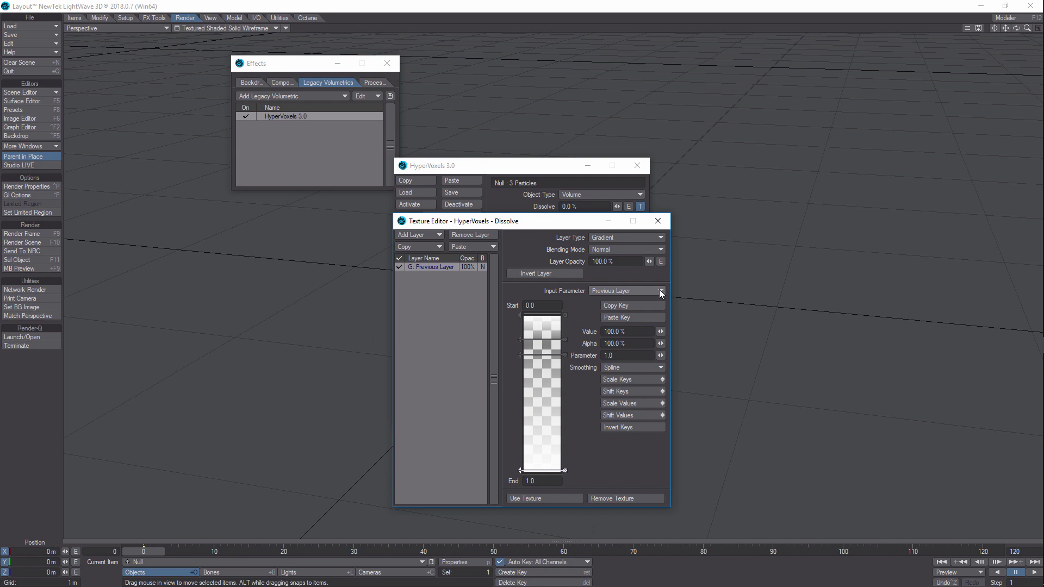
left_click(660, 292)
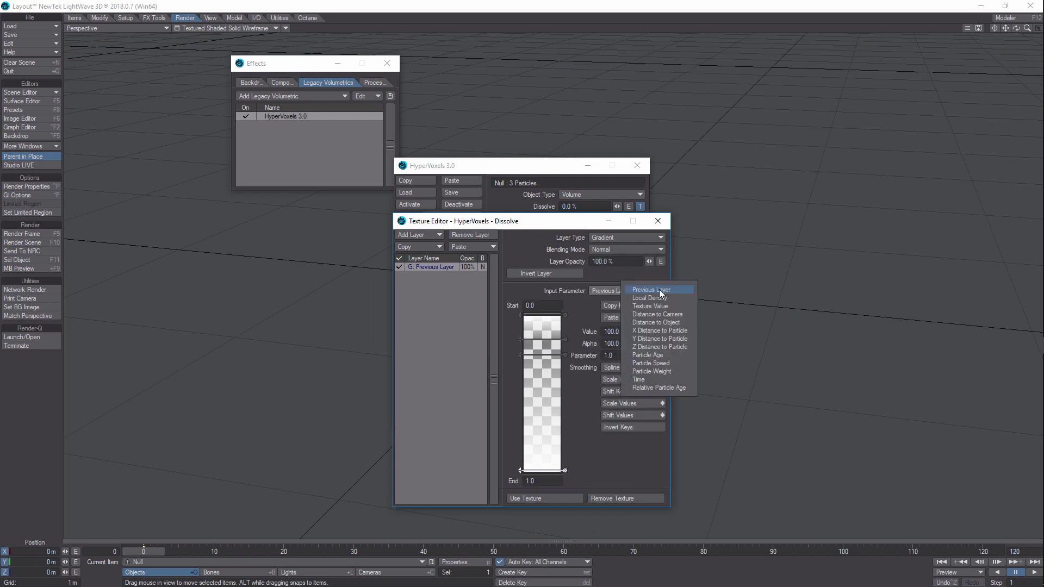
left_click(664, 388)
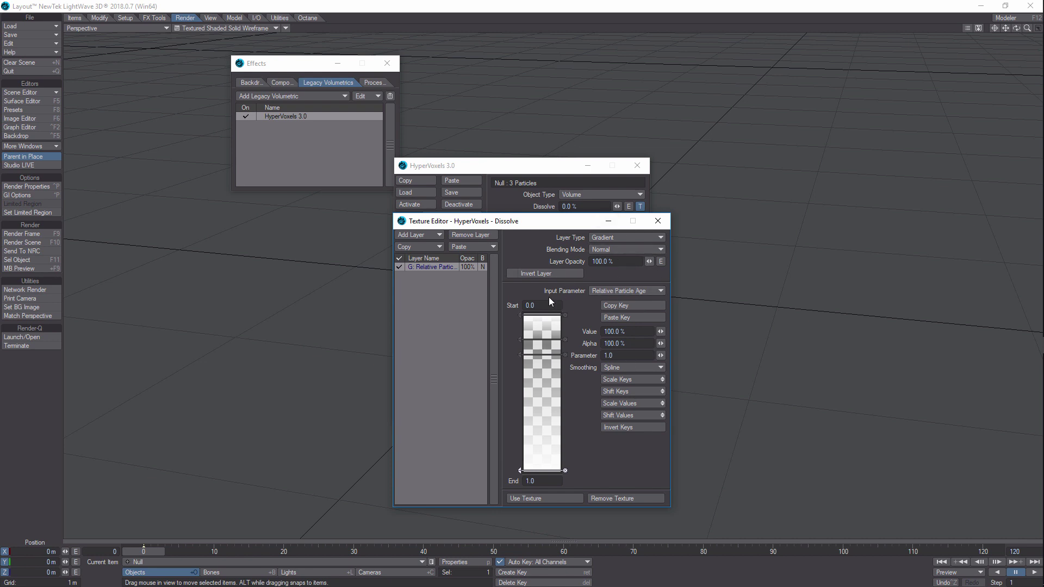
left_click(658, 221)
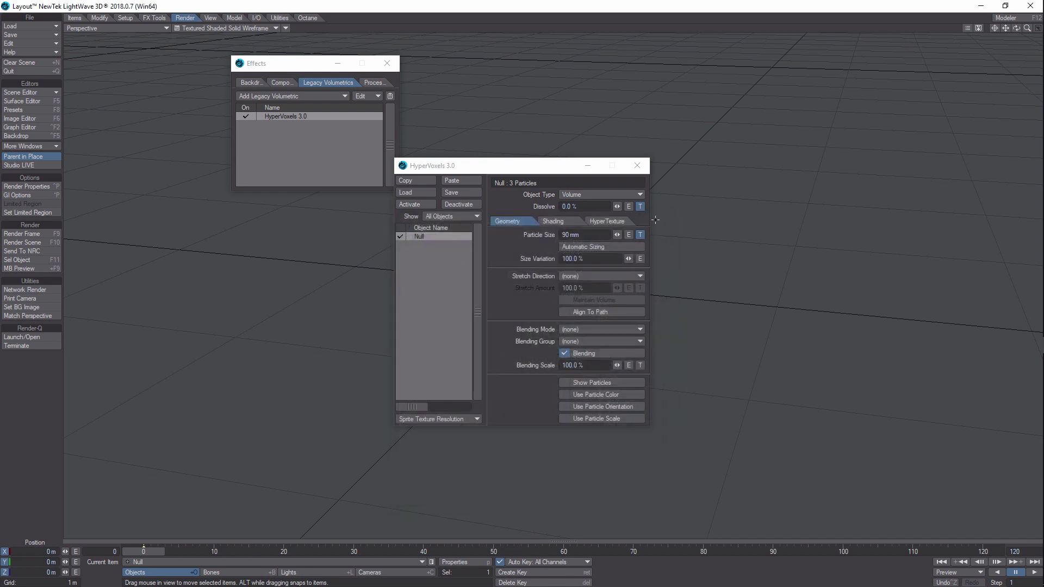
left_click(640, 207)
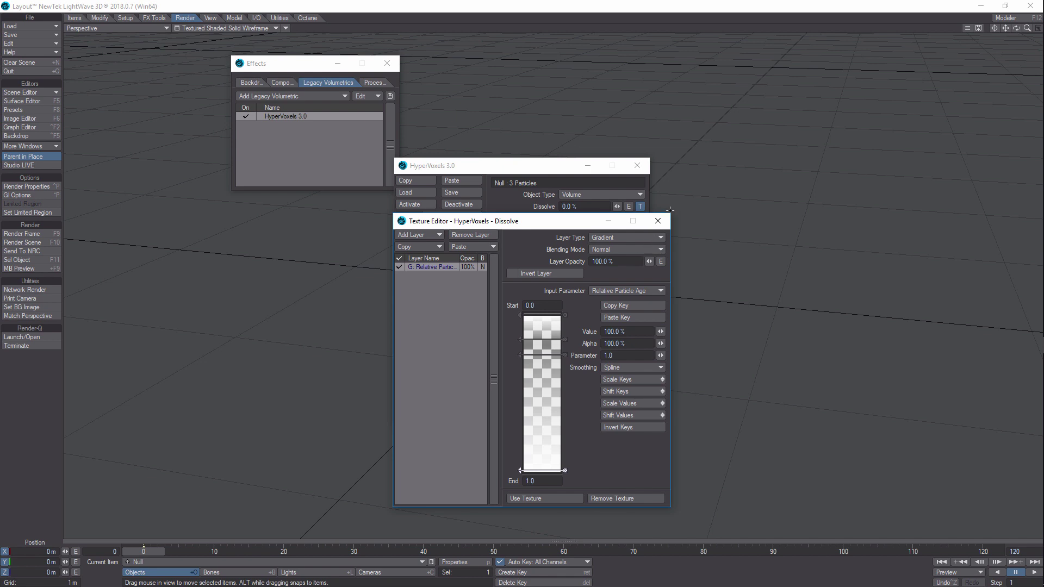
left_click(658, 221)
Set the Particle Size gradient's input parameter to Relative Particle Age.
left_click(640, 235)
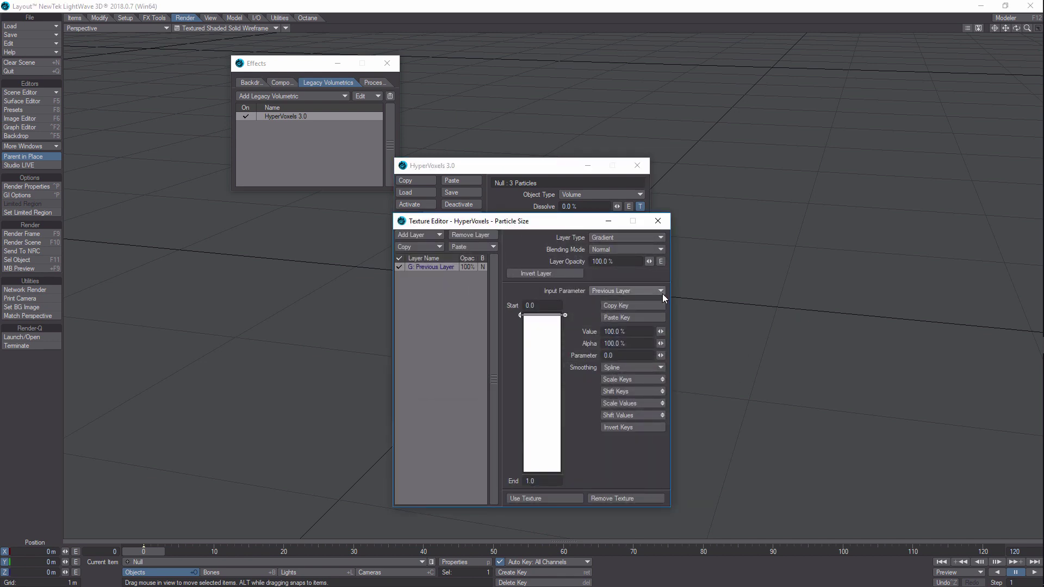
left_click(661, 292)
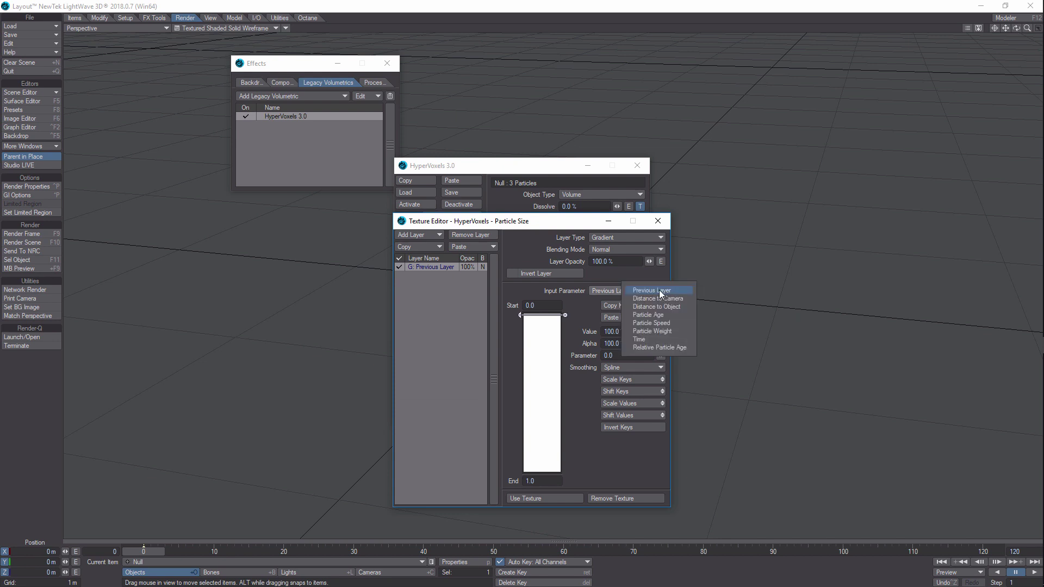
left_click(667, 347)
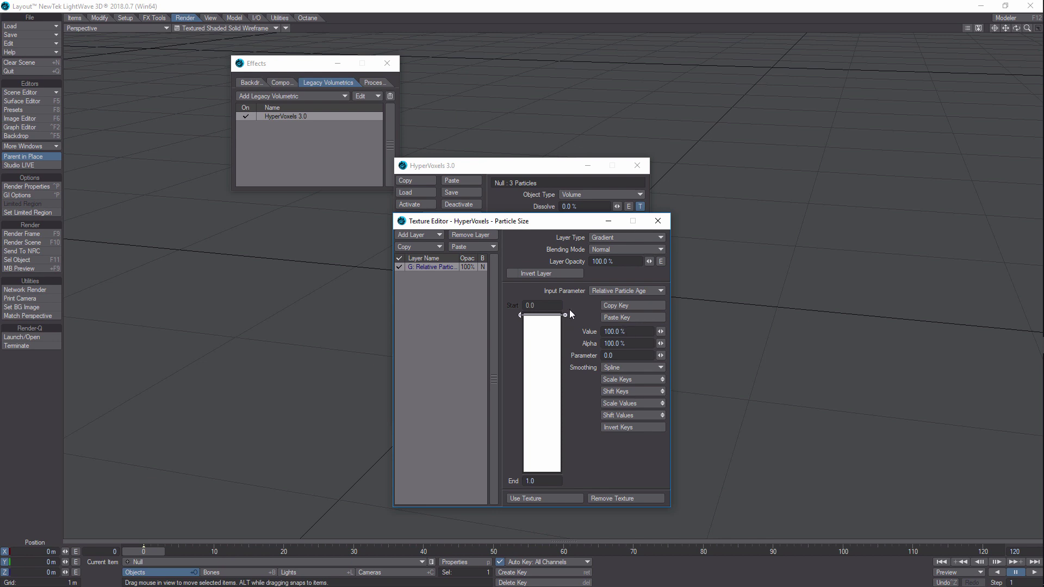
Add a second key to the Particle Size gradient at about 0.17 and set its value to 200%.
left_click(623, 331)
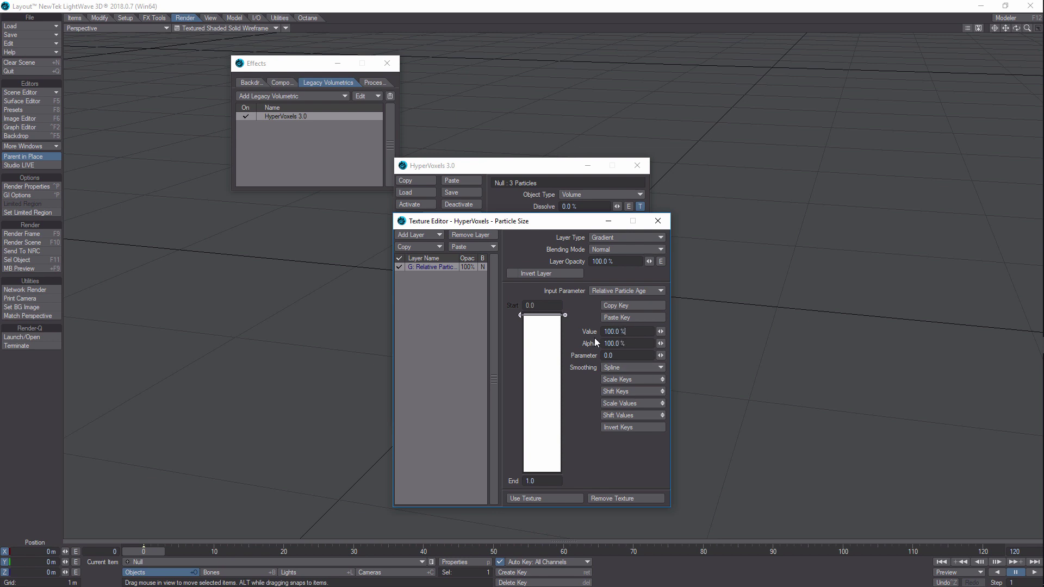
left_click(560, 342)
left_click_drag(623, 331, 546, 334)
type("200")
key("Tab")
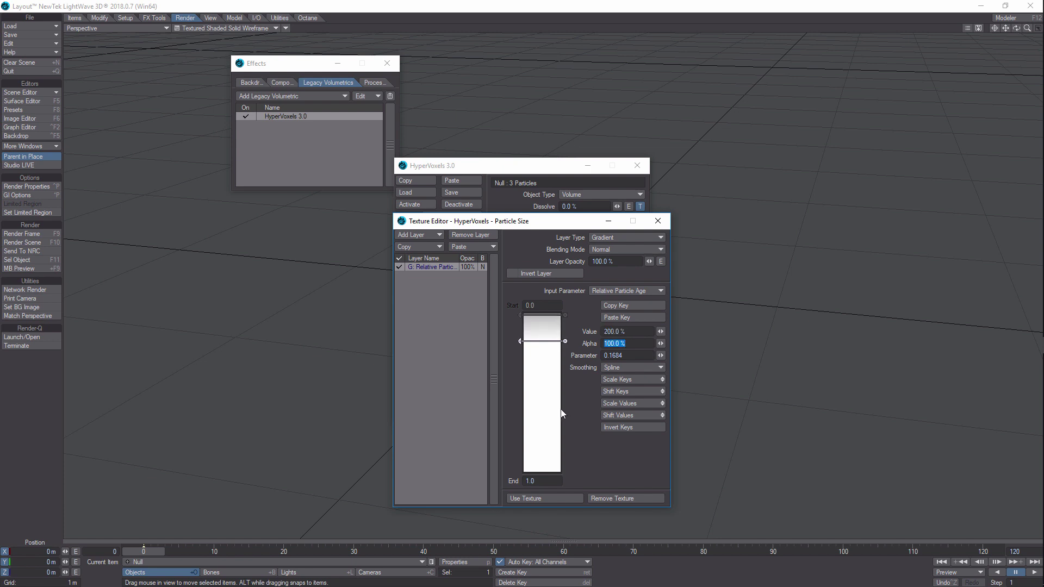
Set the second Particle Size gradient key to 300% and add another key near the gradient's end.
left_click(539, 471)
left_click(621, 331)
type("300")
key("Tab")
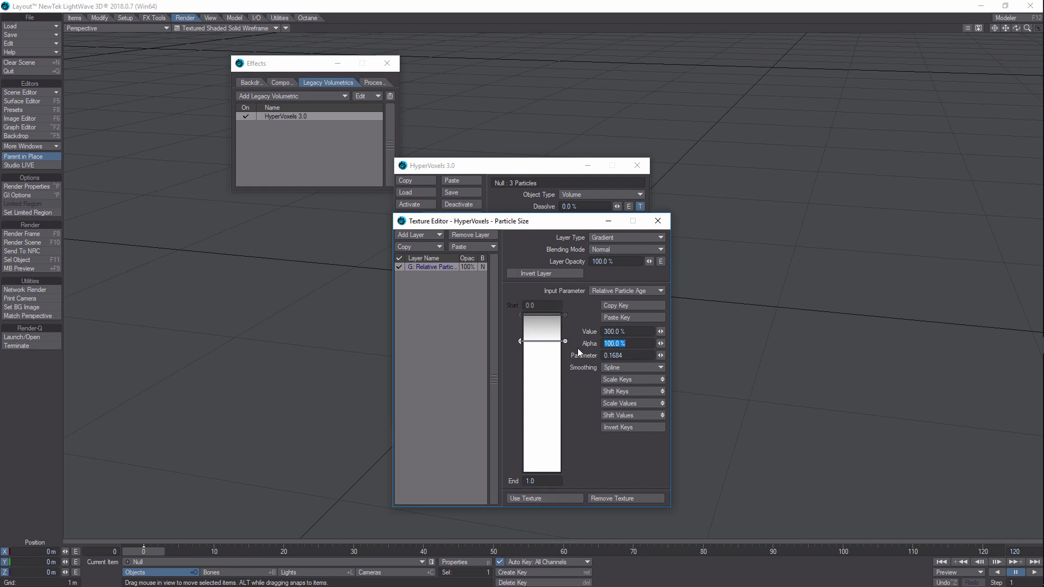
left_click(531, 315)
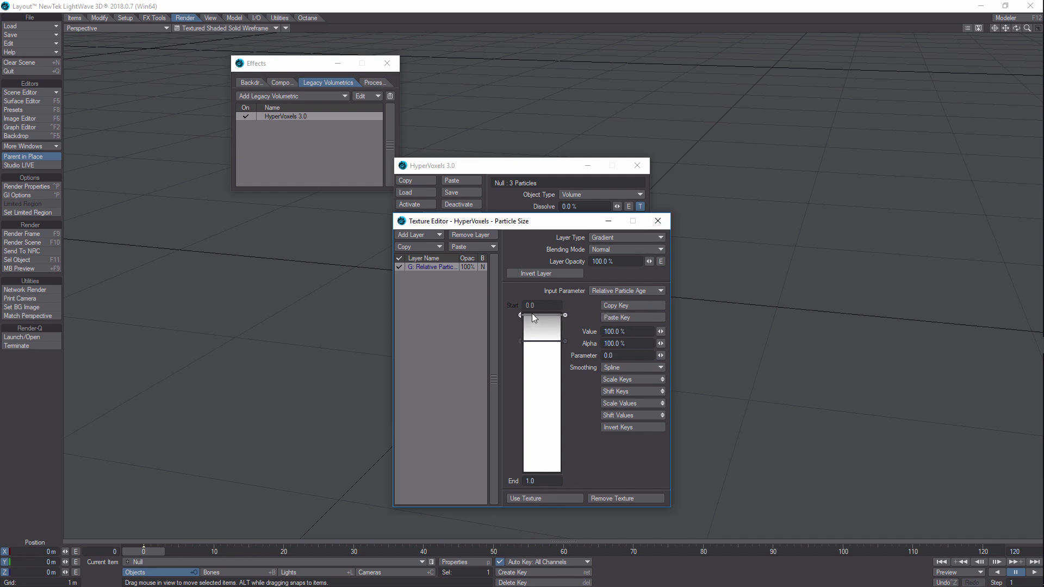
left_click(536, 344)
left_click(544, 467)
Set the second Particle Size gradient key to 200%, move the last key to the gradient's end, and close the texture editor.
left_click(537, 345)
left_click(620, 330)
type("200")
key("Tab")
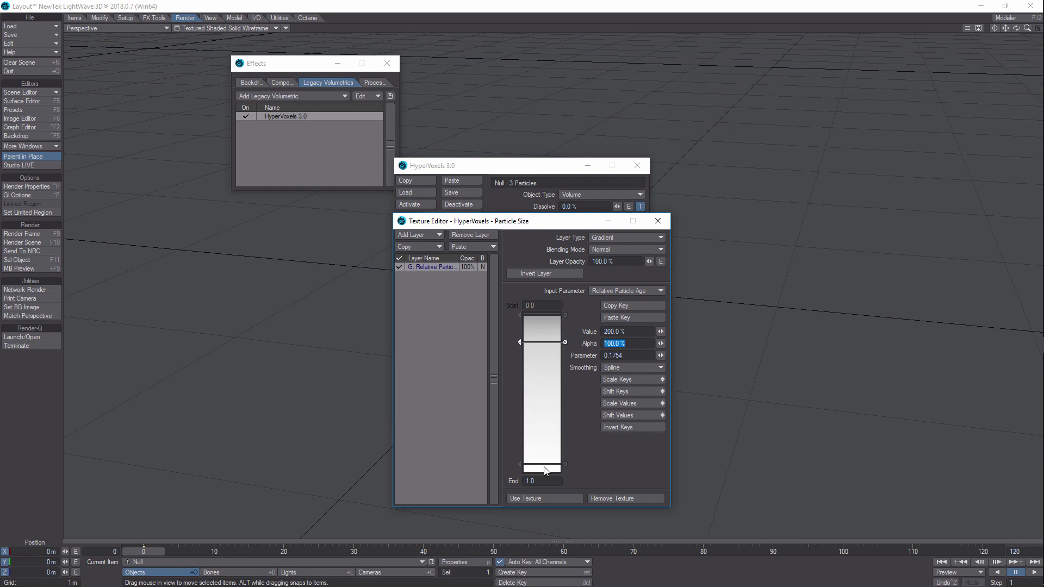
left_click(544, 465)
left_click_drag(544, 465, 544, 470)
left_click(547, 316)
left_click(543, 341)
left_click(658, 220)
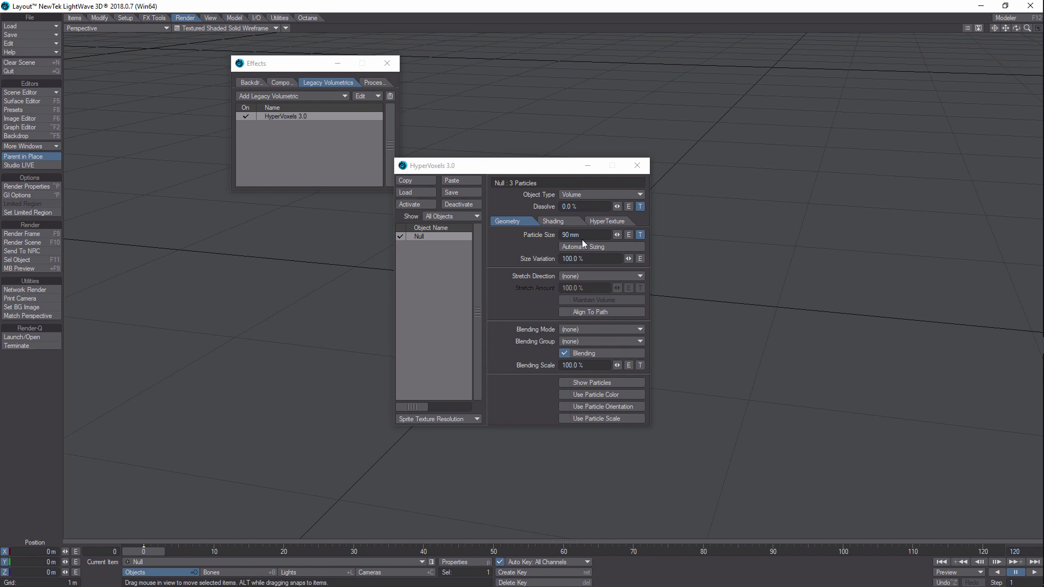
Review the existing gradient keys of the Dissolve texture and the Particle Size texture.
left_click(641, 208)
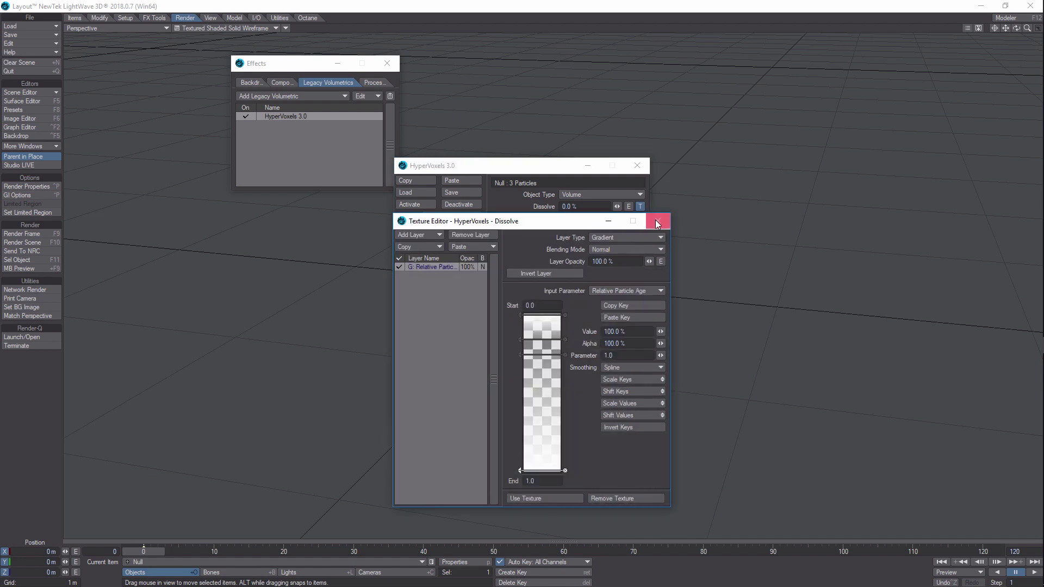
left_click(657, 221)
left_click(640, 238)
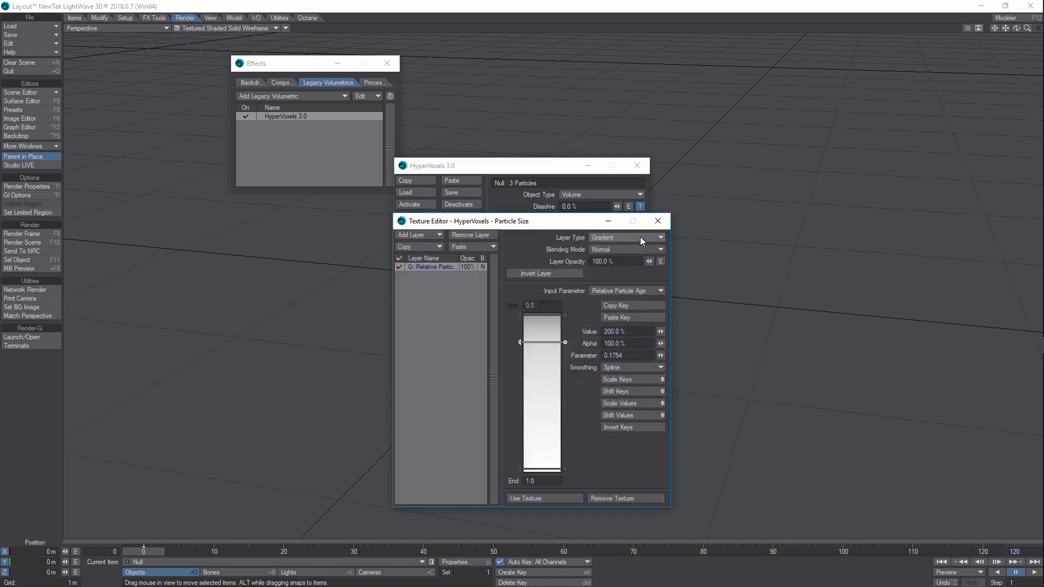
left_click(658, 221)
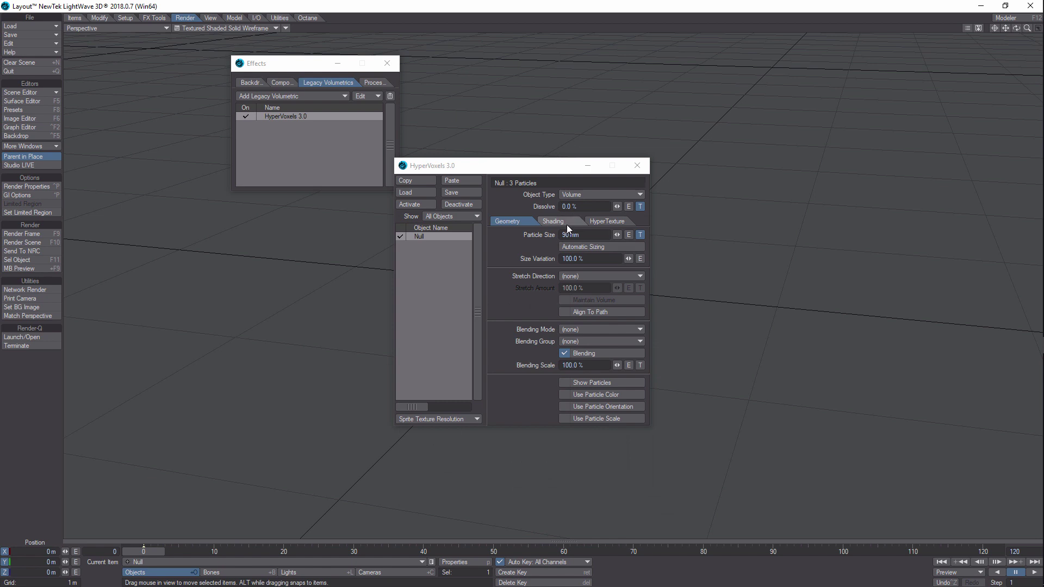
Set the HyperVoxels basic shading color to red 230, green 132, blue 0.
left_click(566, 223)
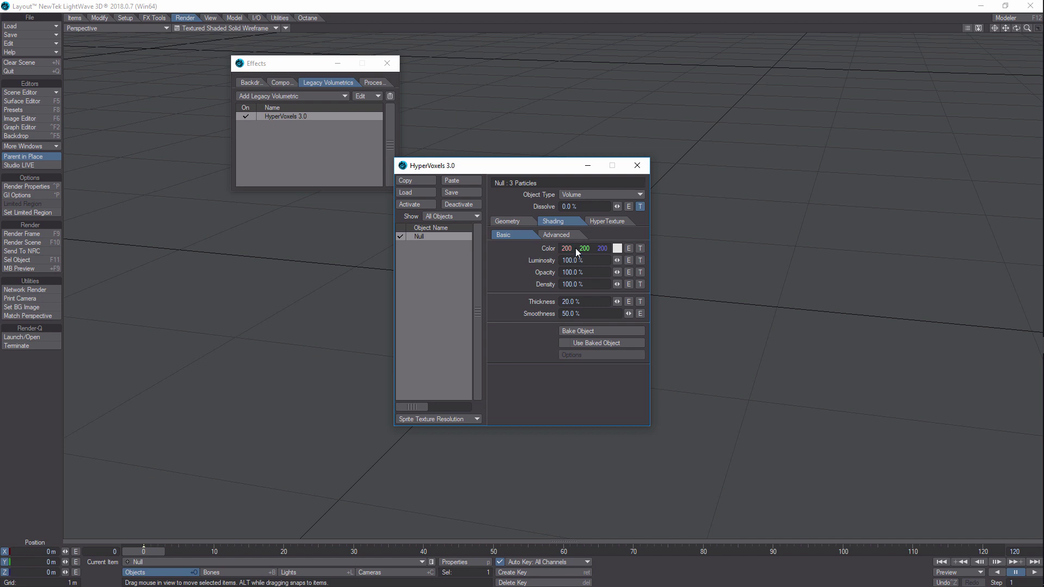
left_click(617, 248)
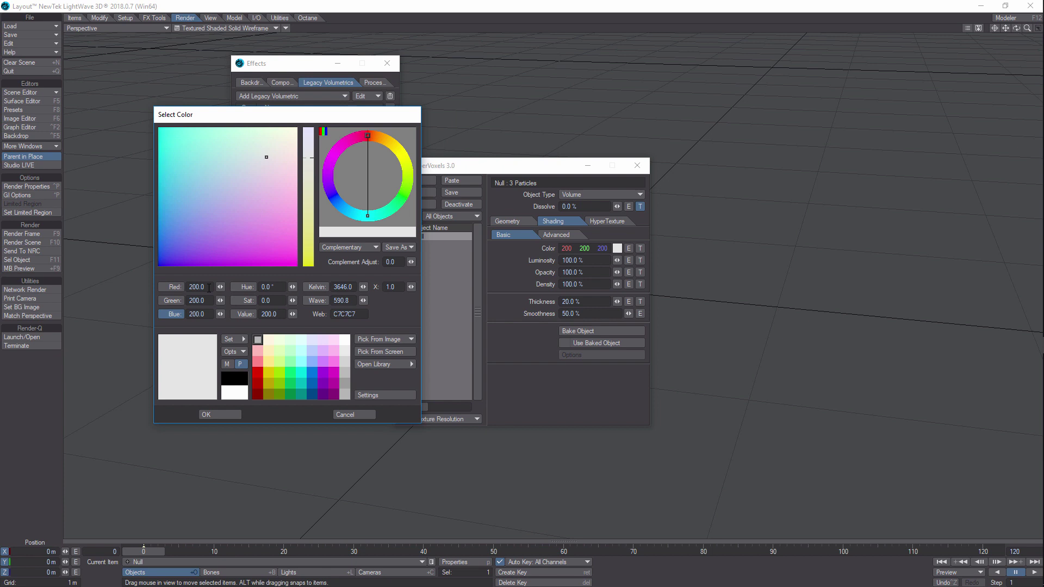
left_click(209, 289)
type("22222222")
key("BackSpace")
key("BackSpace")
key("BackSpace")
key("BackSpace")
key("BackSpace")
key("BackSpace")
key("BackSpace")
key("BackSpace")
type("230")
key("Tab")
type("132")
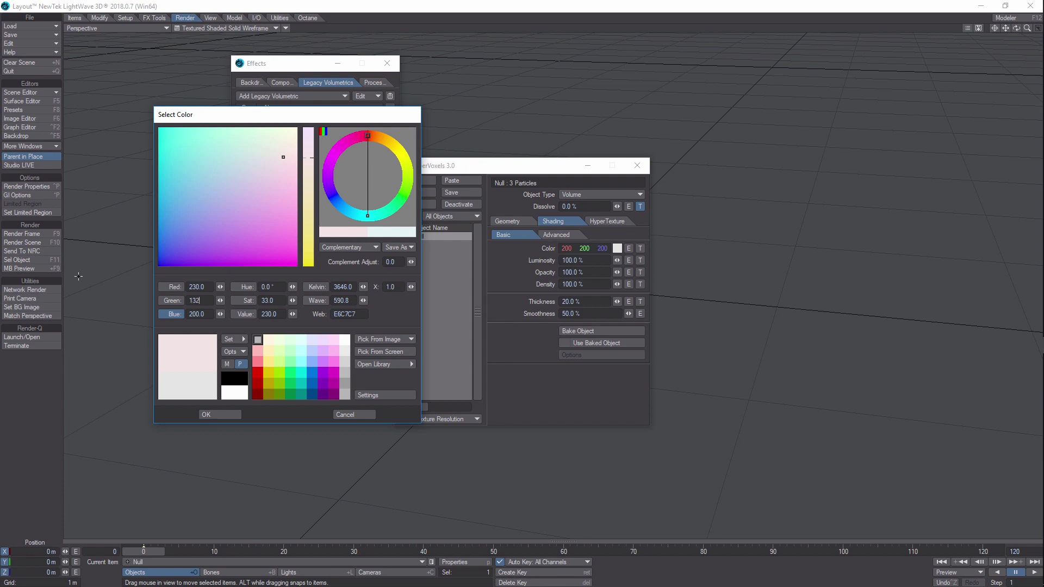
key("Tab")
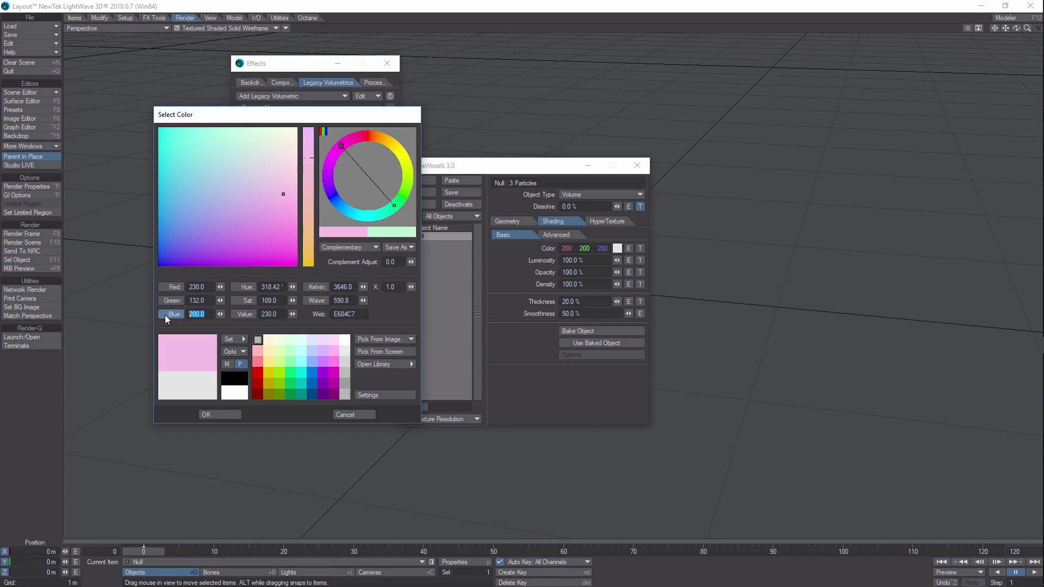
type("0")
key("Tab")
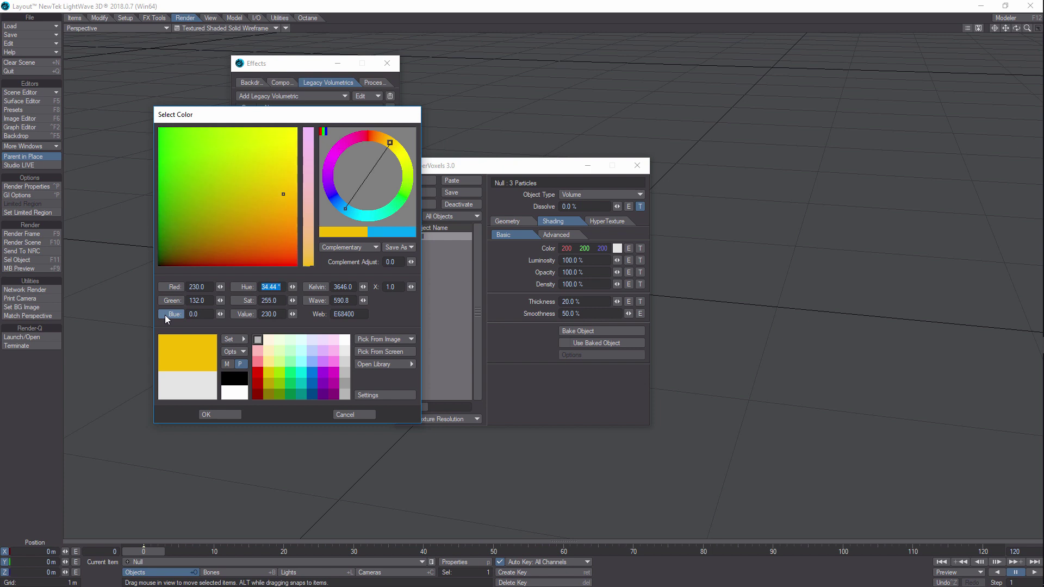
left_click(220, 416)
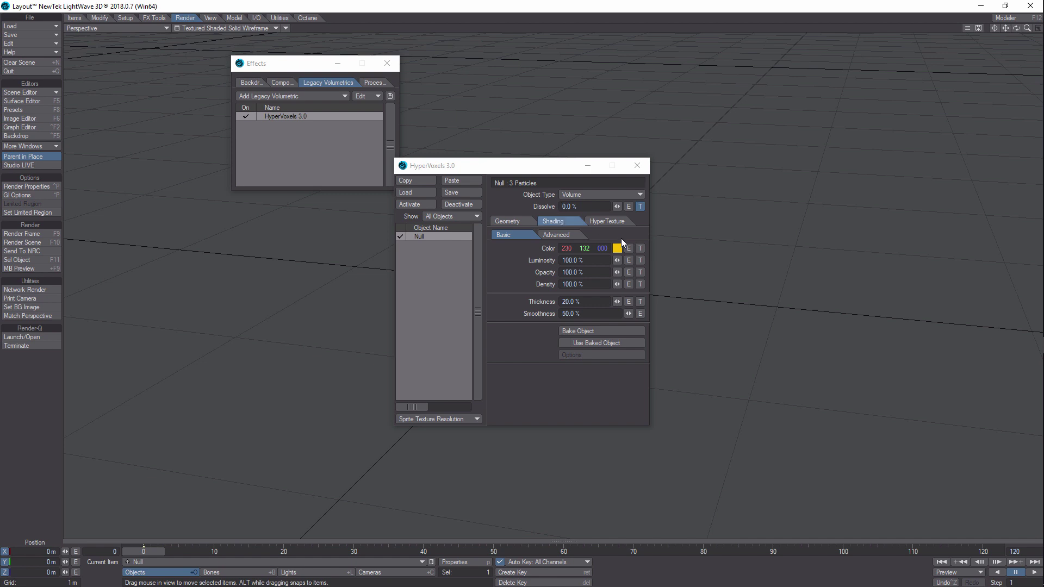
Add a second layer to the HyperVoxels Color texture and disable that layer.
left_click(640, 248)
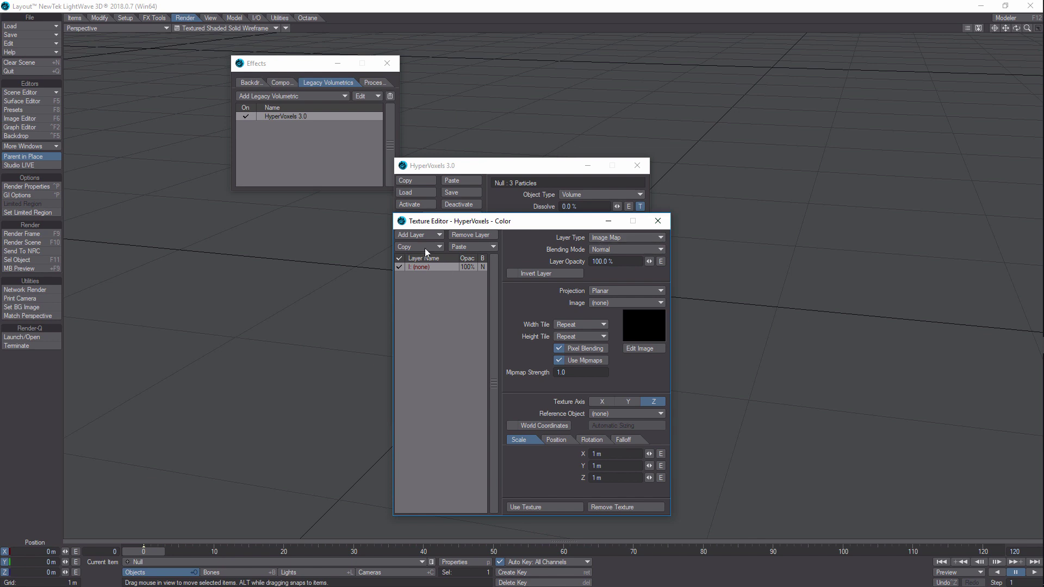
left_click(439, 240)
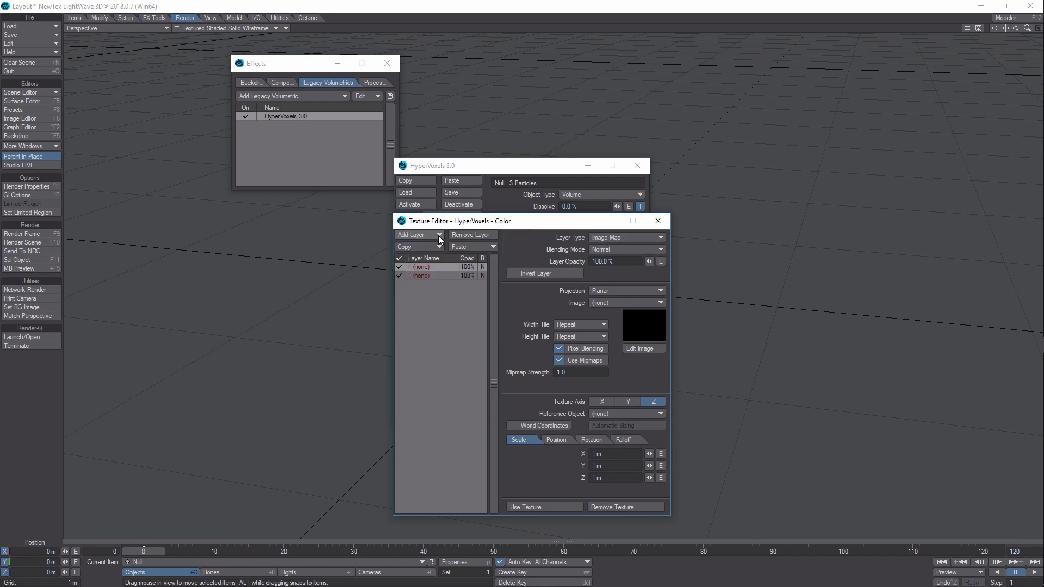
left_click(402, 275)
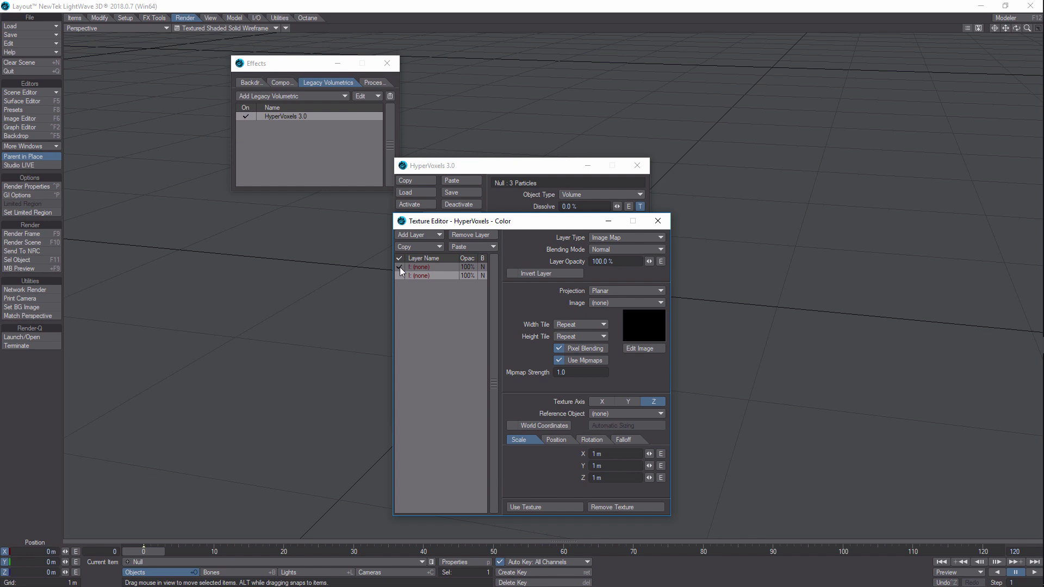
Make the first Color texture layer a gradient with Local Density as its input parameter.
left_click(400, 266)
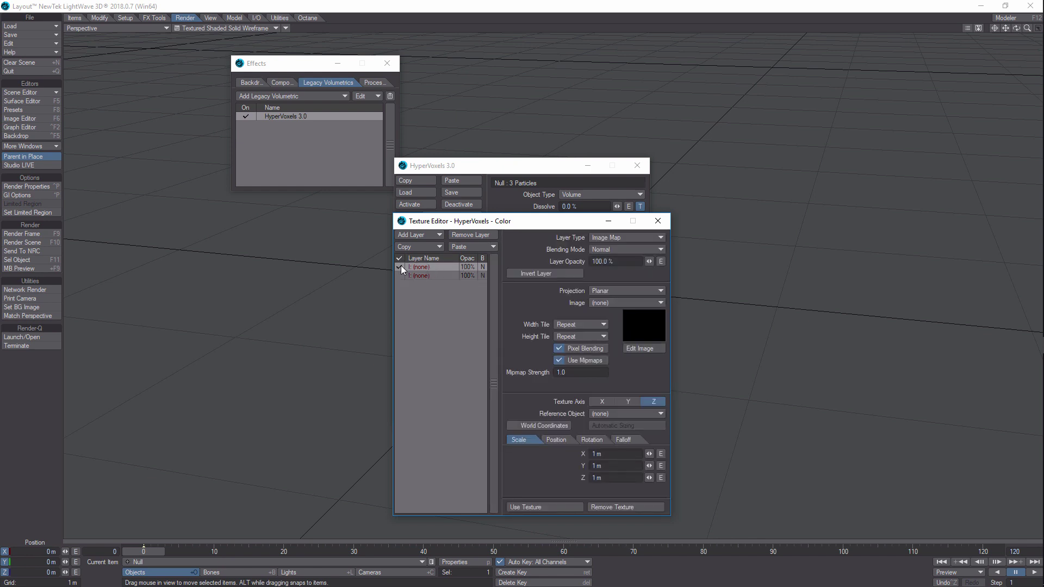
left_click(664, 236)
left_click(657, 254)
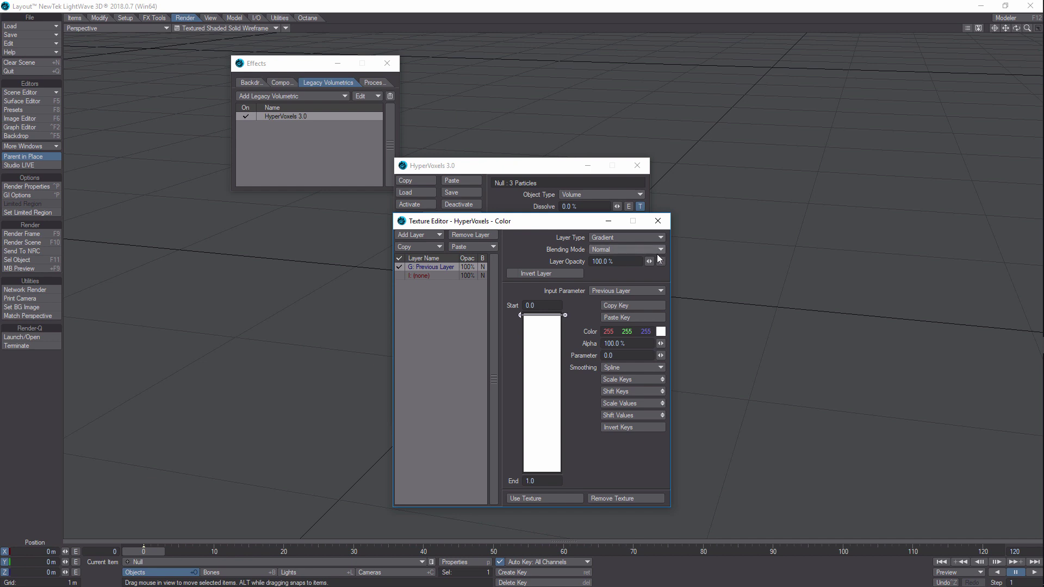
left_click(655, 290)
left_click(658, 298)
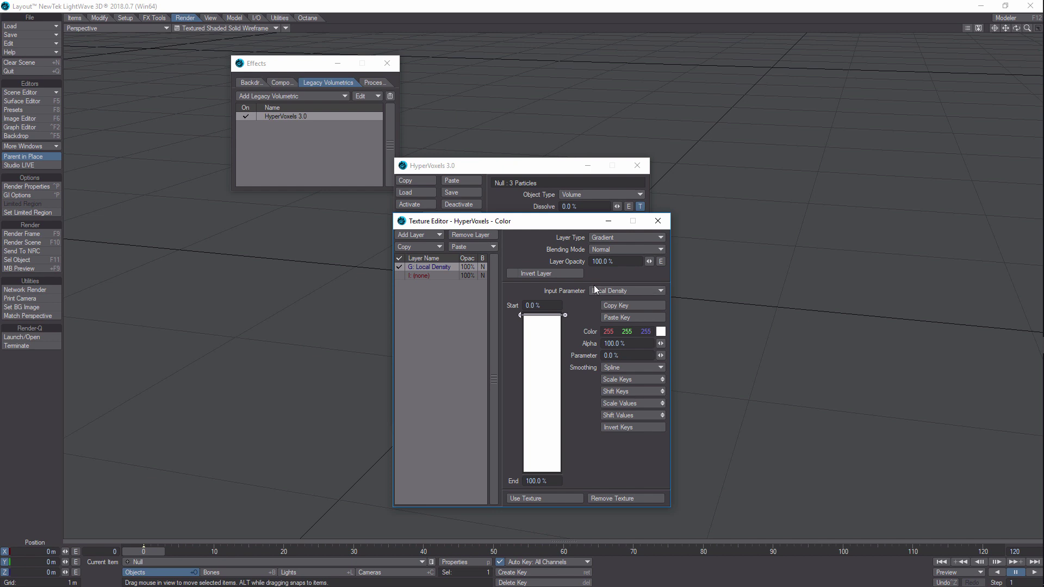
Set the first key of the Local Density gradient to color 219, 16, 0.
left_click(660, 332)
left_click(197, 286)
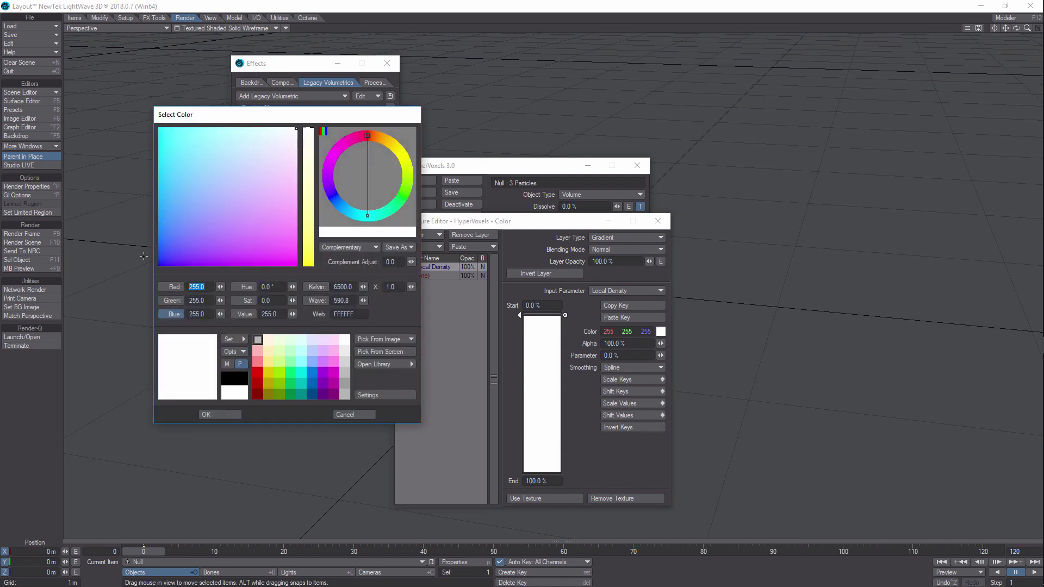
type("219")
key("Tab")
type("016")
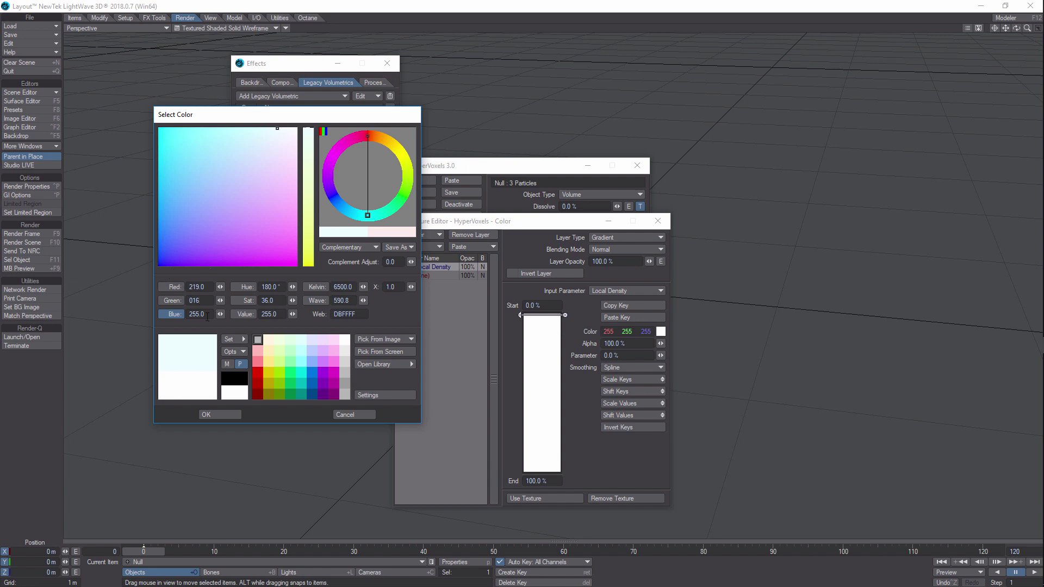
key("Tab")
type("000")
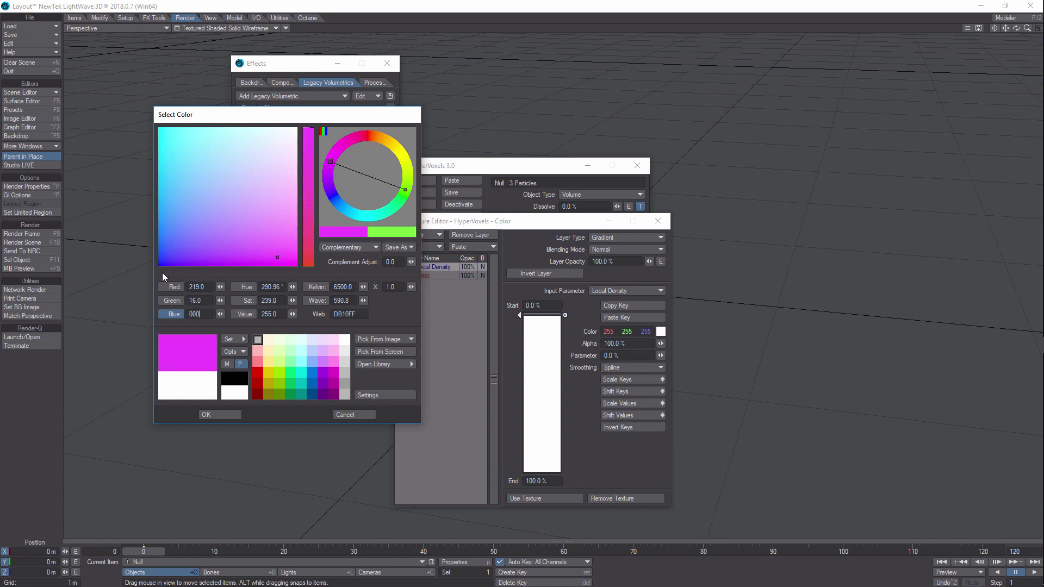
left_click(225, 416)
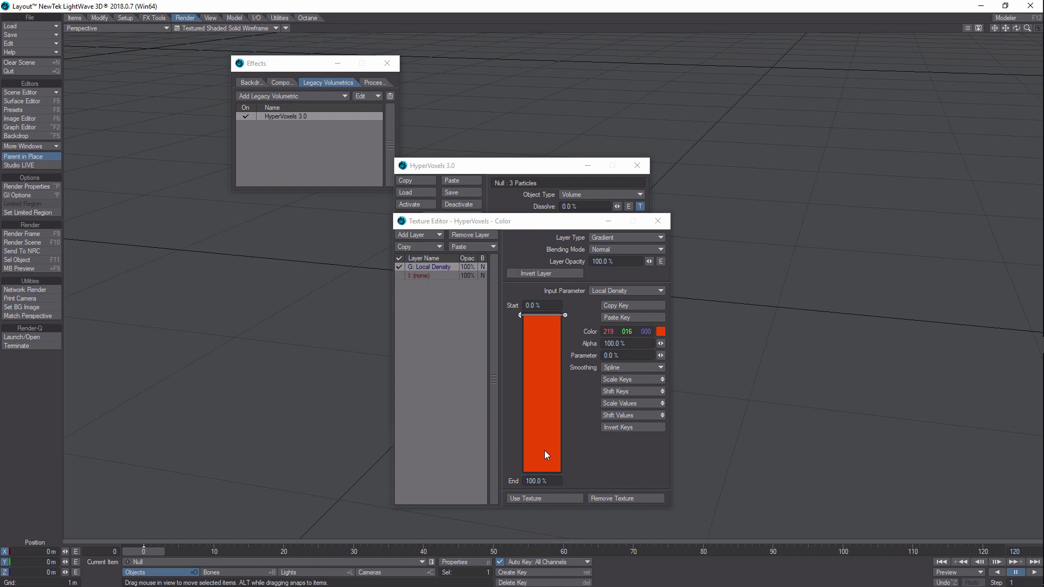
Add a key at the 100% end of the Local Density gradient and color it 191, 143, 0.
left_click(547, 469)
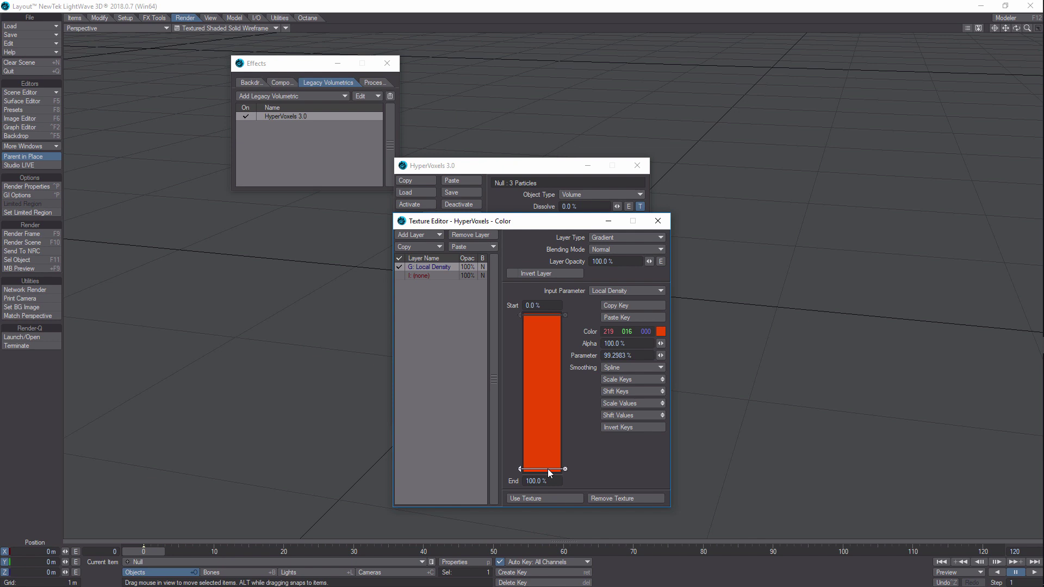
left_click_drag(547, 469, 547, 471)
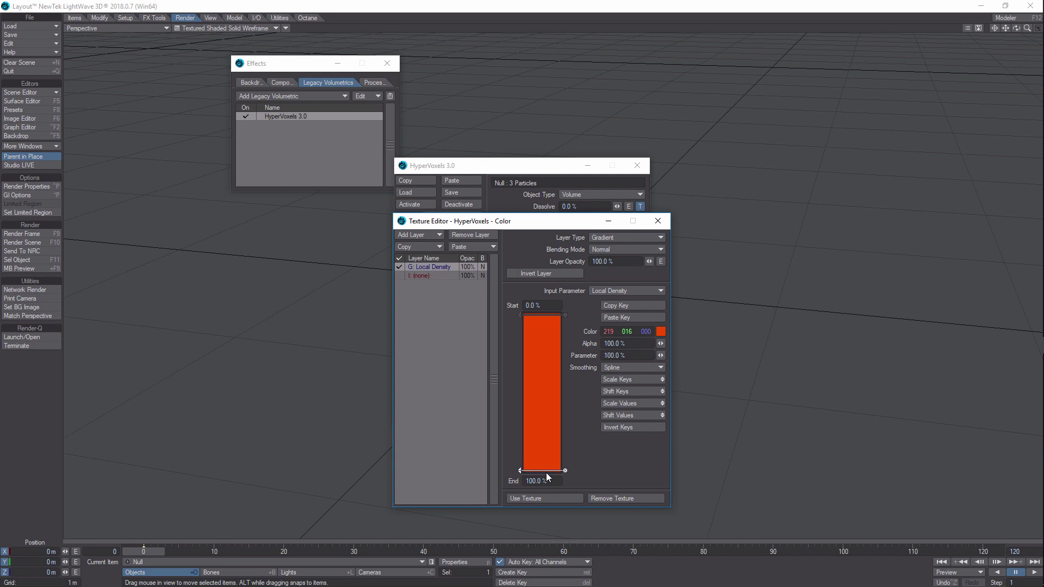
left_click(661, 332)
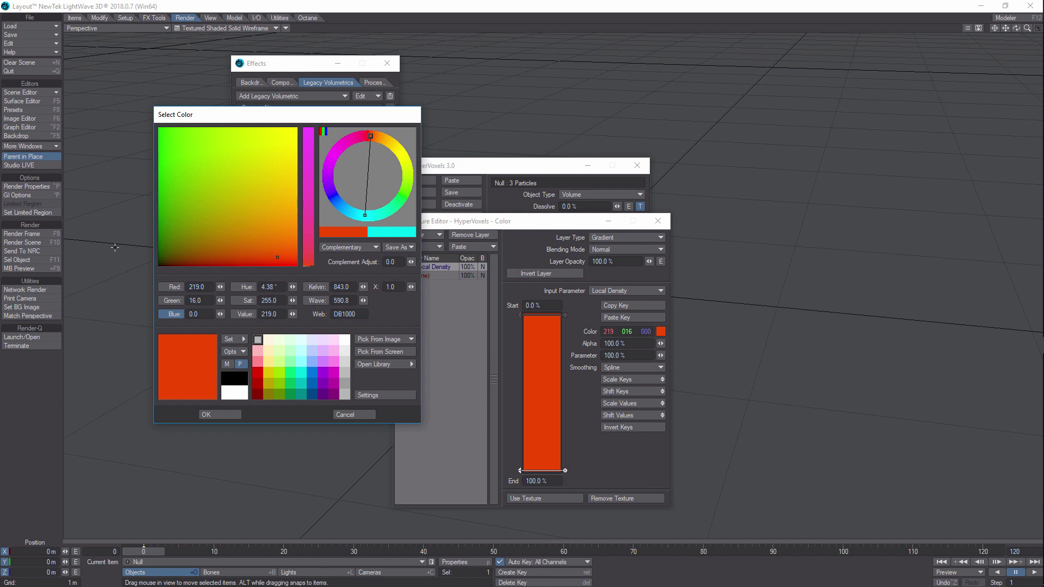
left_click(205, 288)
type("1941")
key("BackSpace")
key("BackSpace")
type("1")
key("Tab")
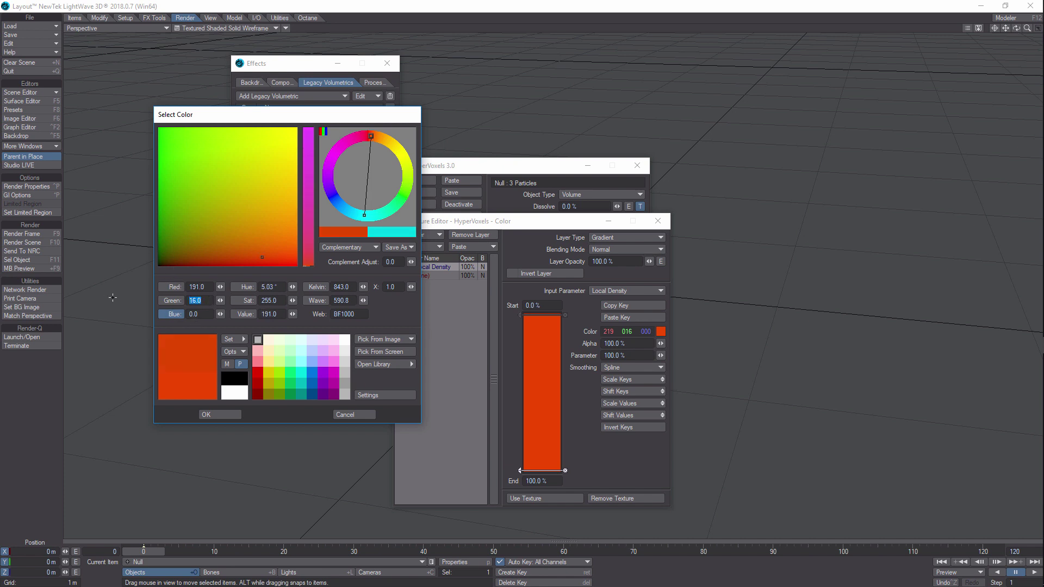
type("3")
key("Tab")
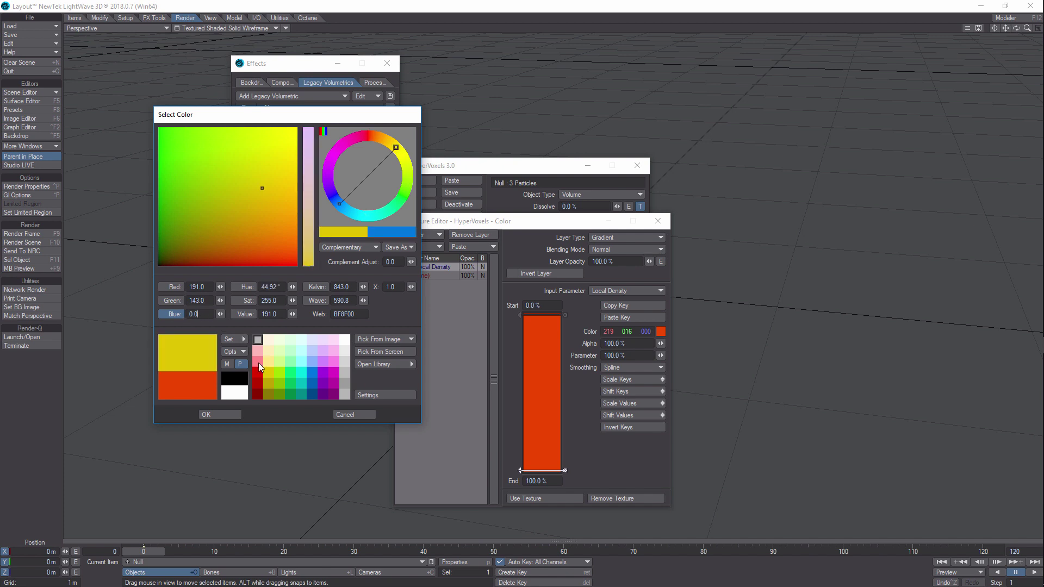
left_click(237, 413)
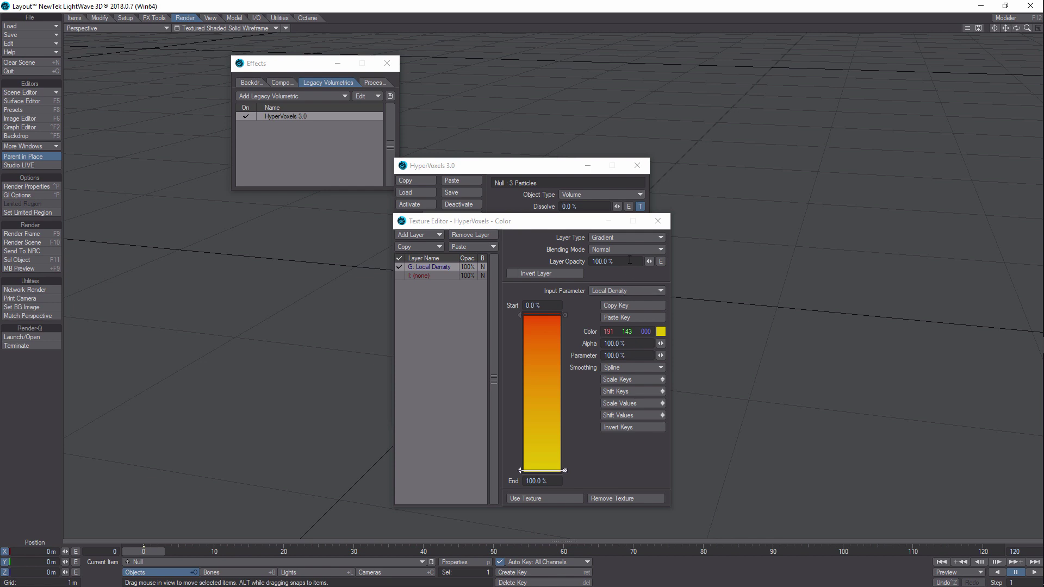
Make the second Color texture layer a gradient with Relative Particle Age as its input parameter.
left_click(438, 276)
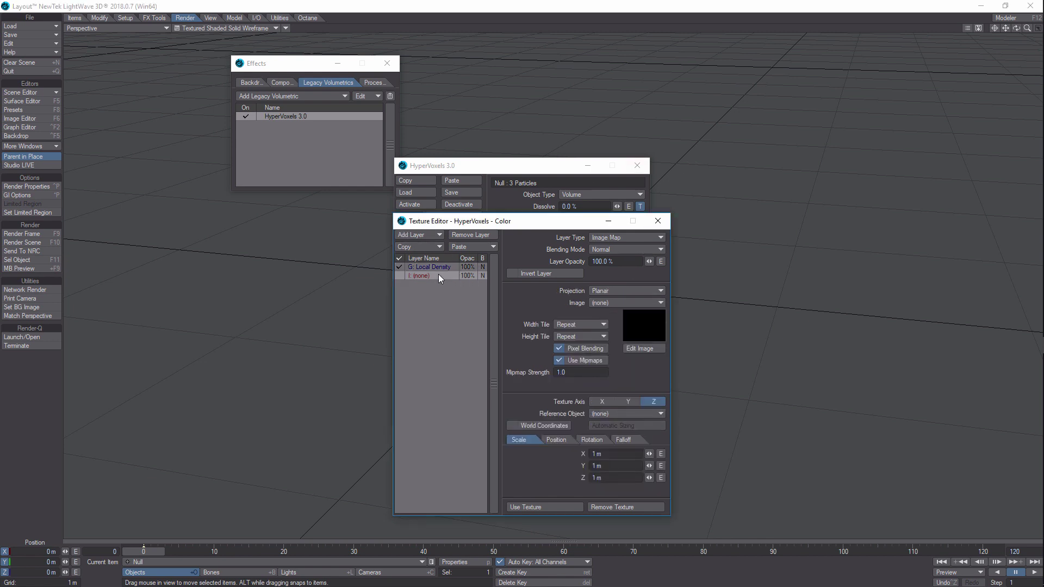
left_click(661, 239)
left_click(658, 255)
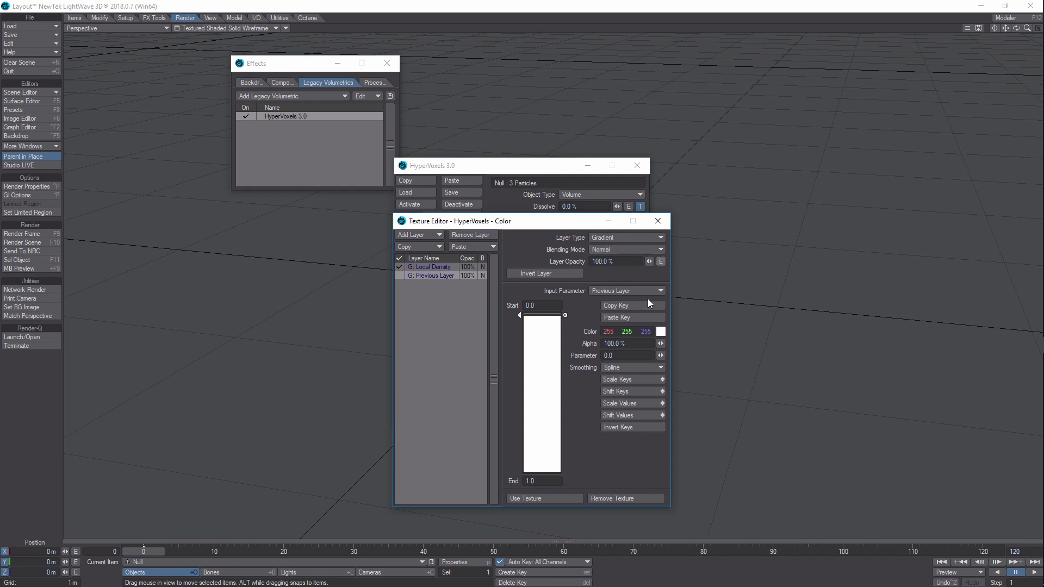
left_click(660, 290)
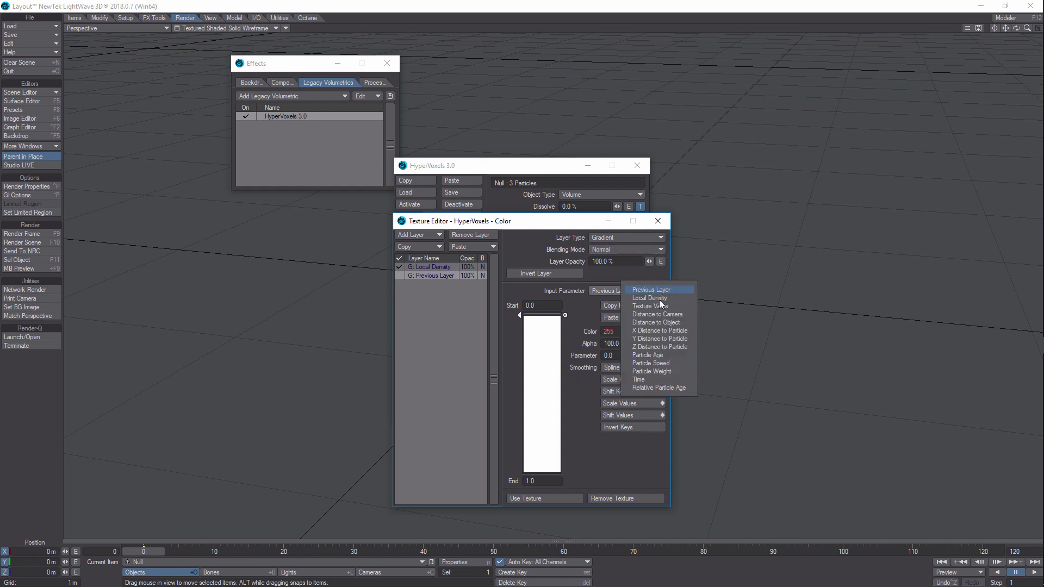
left_click(667, 387)
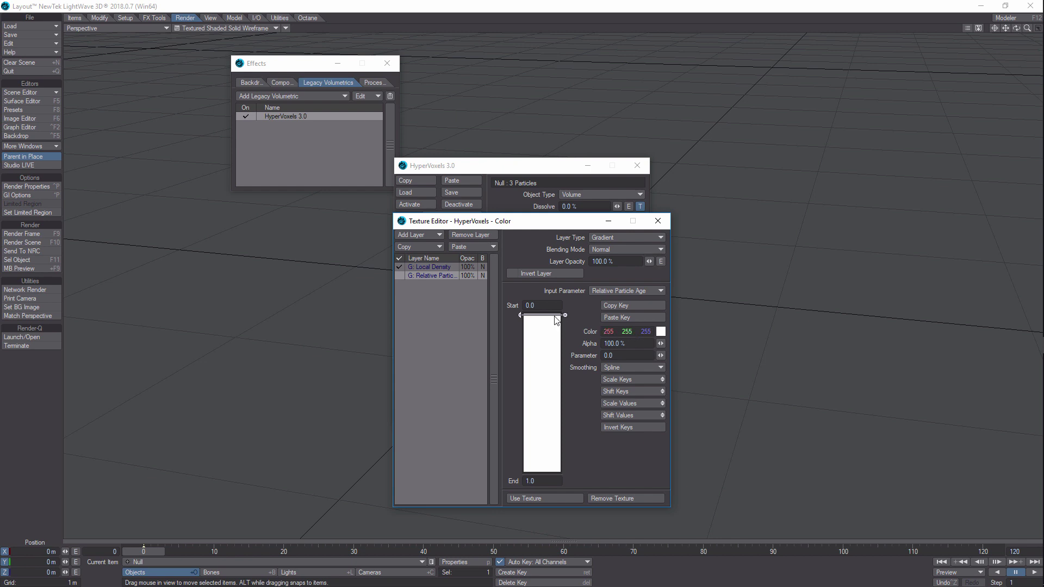
Set the first key of the Relative Particle Age color gradient to 127, 34, 0.
left_click(663, 333)
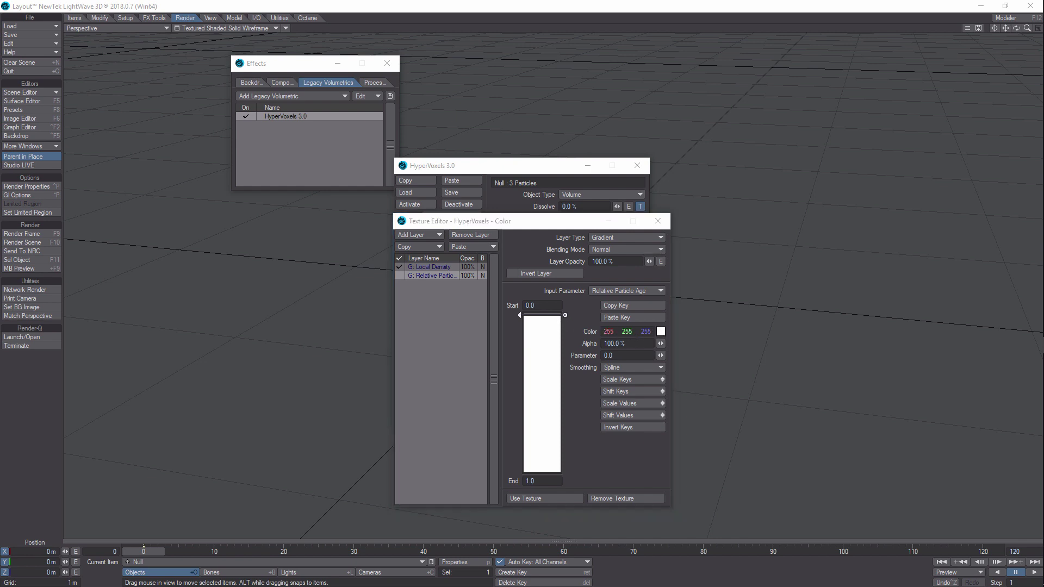
left_click_drag(205, 287, 156, 289)
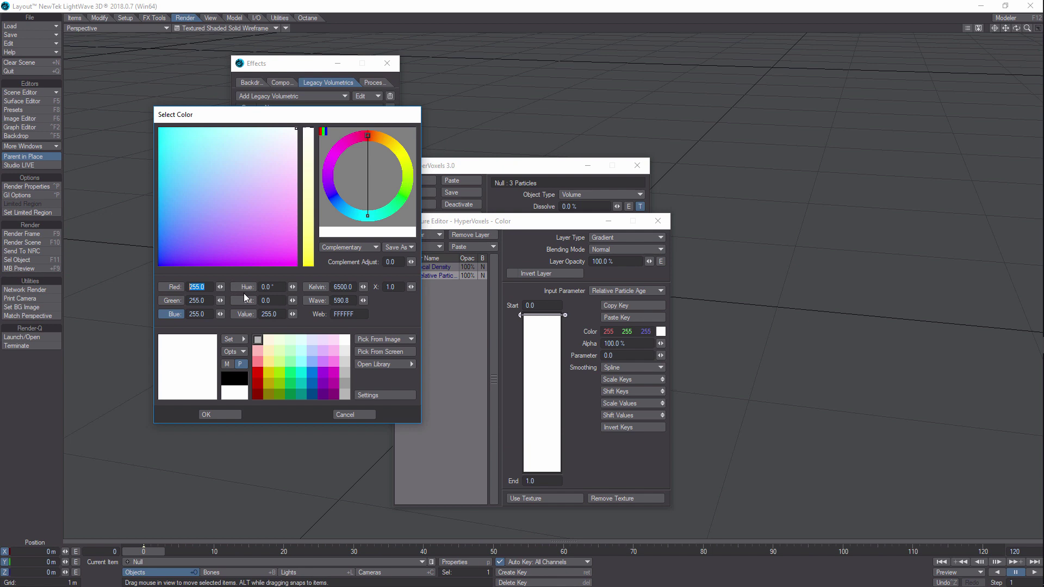
type("127")
left_click_drag(212, 299, 156, 300)
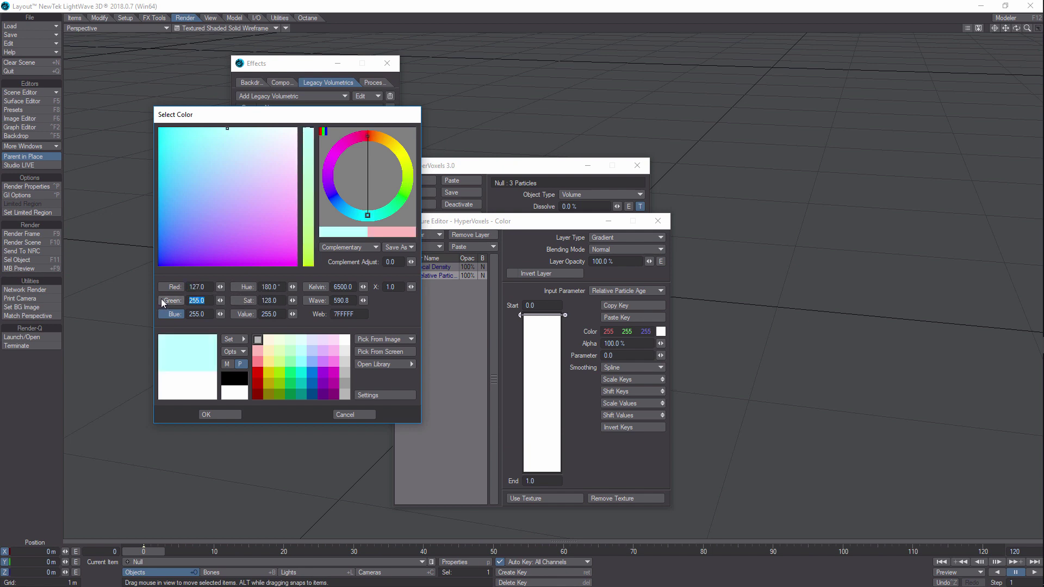
type("034")
left_click_drag(212, 311, 171, 312)
type("000")
key("Return")
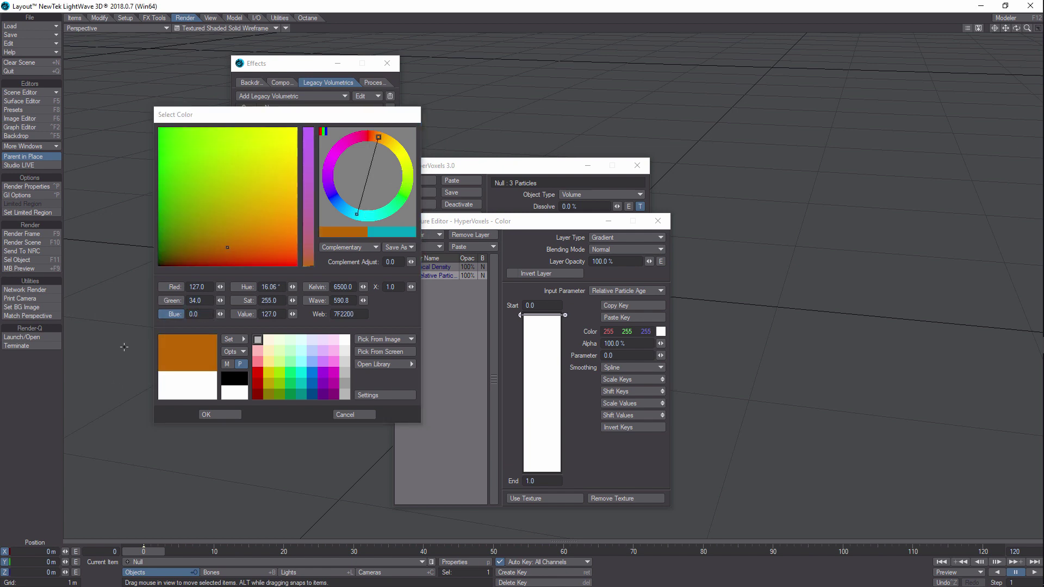
left_click(645, 343)
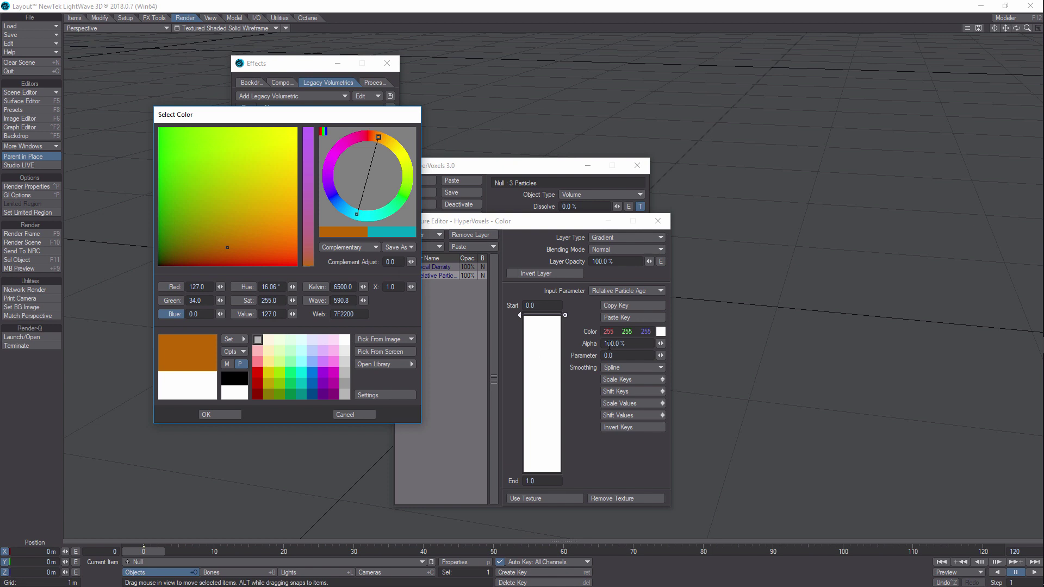
left_click(227, 413)
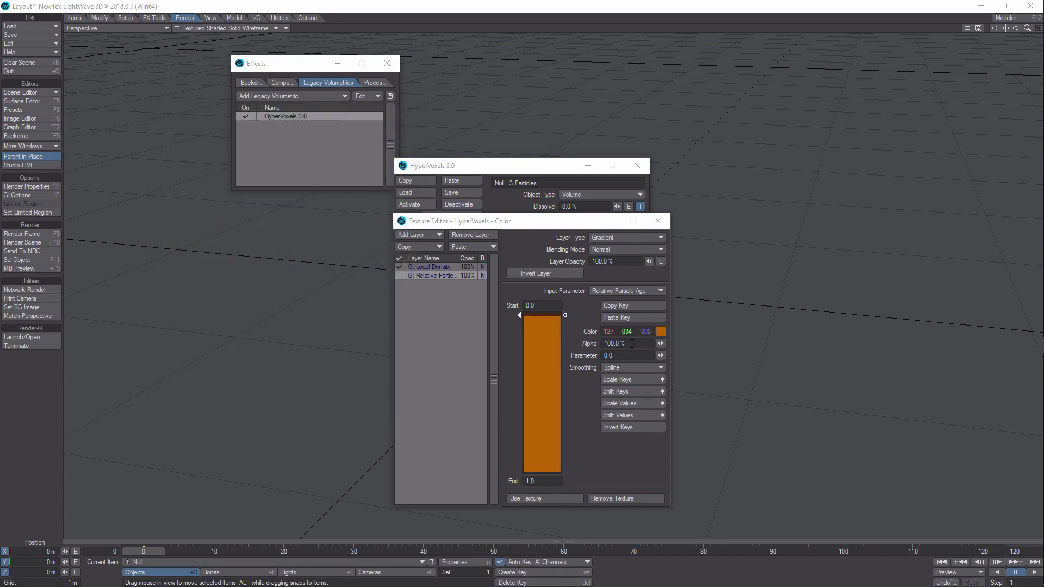
Set the first Relative Particle Age color key's alpha to 50% and add keys near the middle and at the 1.0 end.
type("50")
key("Tab")
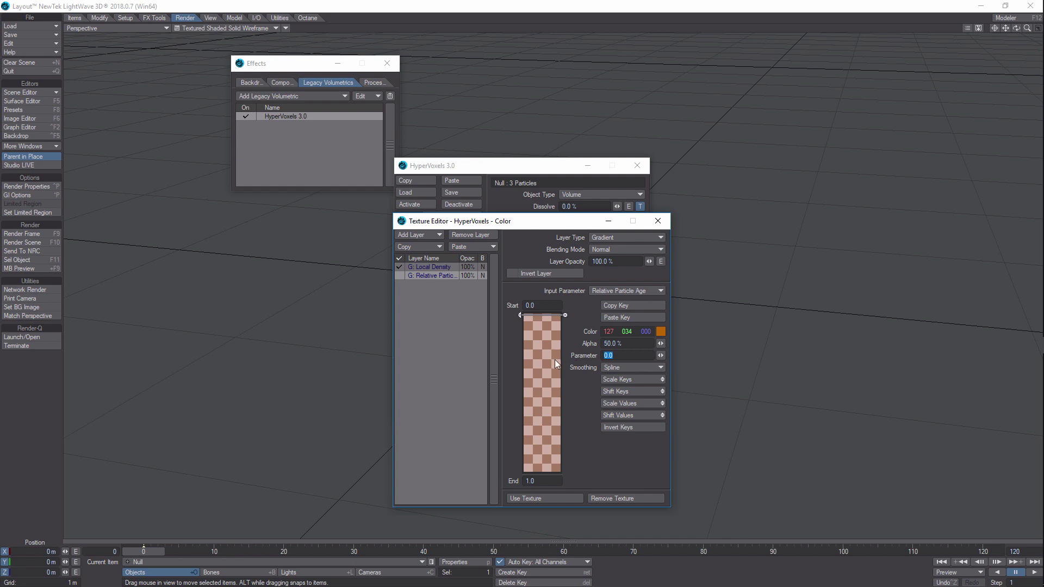
left_click(556, 386)
left_click(543, 469)
left_click_drag(542, 469, 543, 471)
Color the end key of the Relative Particle Age gradient 191, 0, 0 and set its alpha to 100%.
left_click(661, 332)
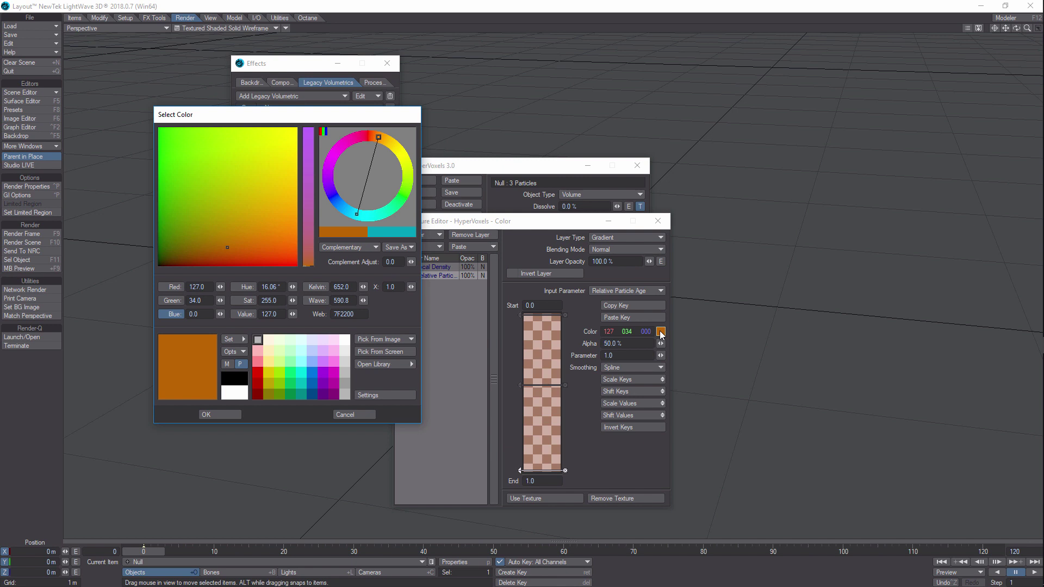
left_click_drag(206, 287, 157, 291)
type("191")
left_click(206, 300)
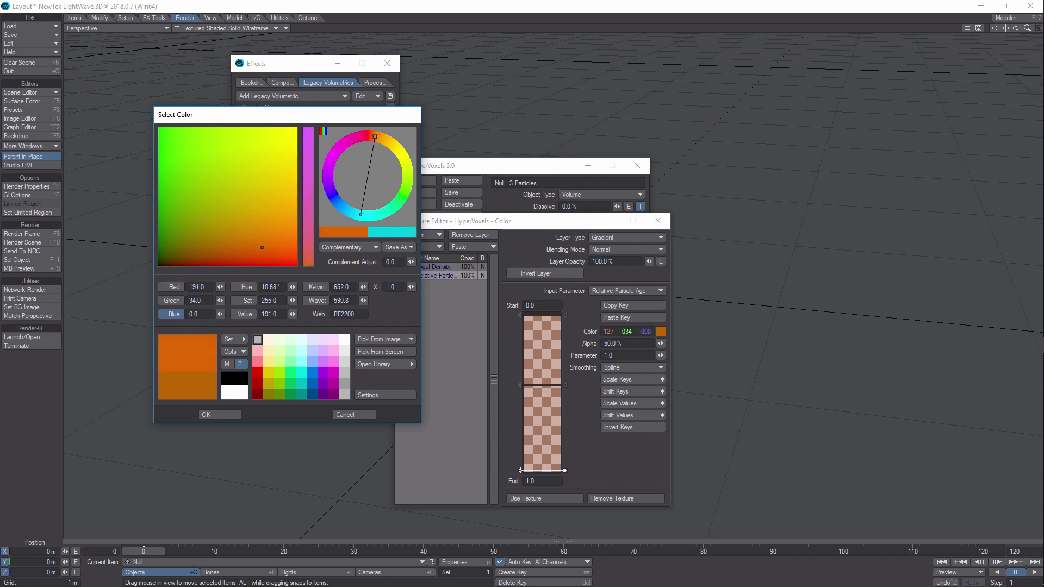
key("BackSpace")
key("BackSpace")
type("000")
left_click(205, 314)
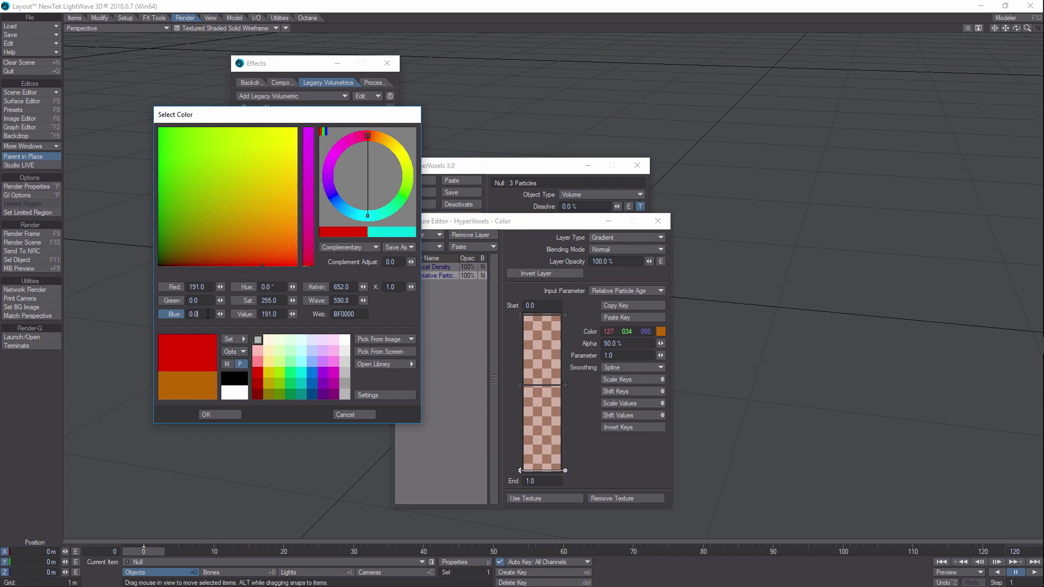
left_click(235, 417)
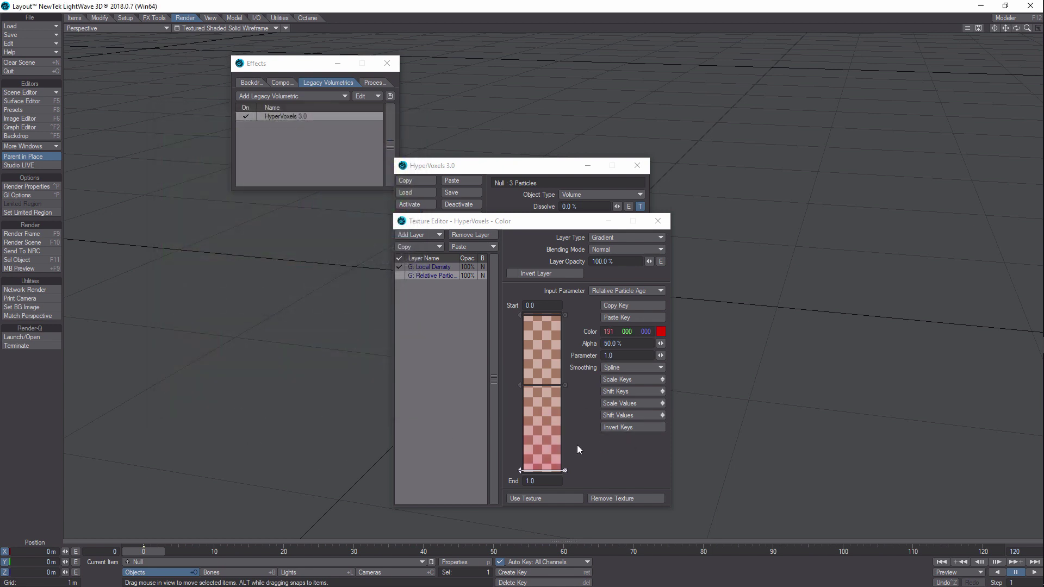
left_click(584, 344)
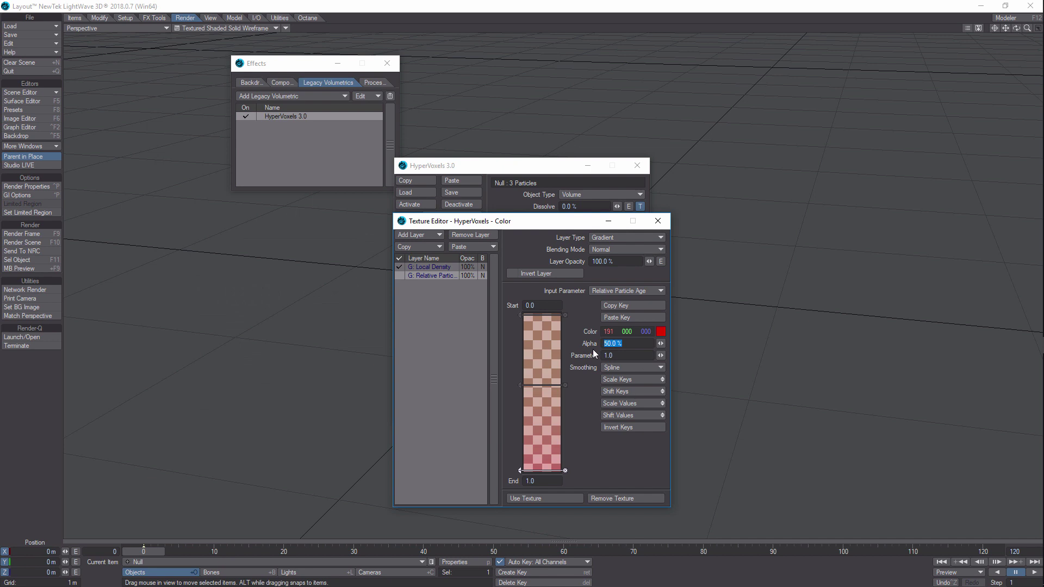
key("Tab")
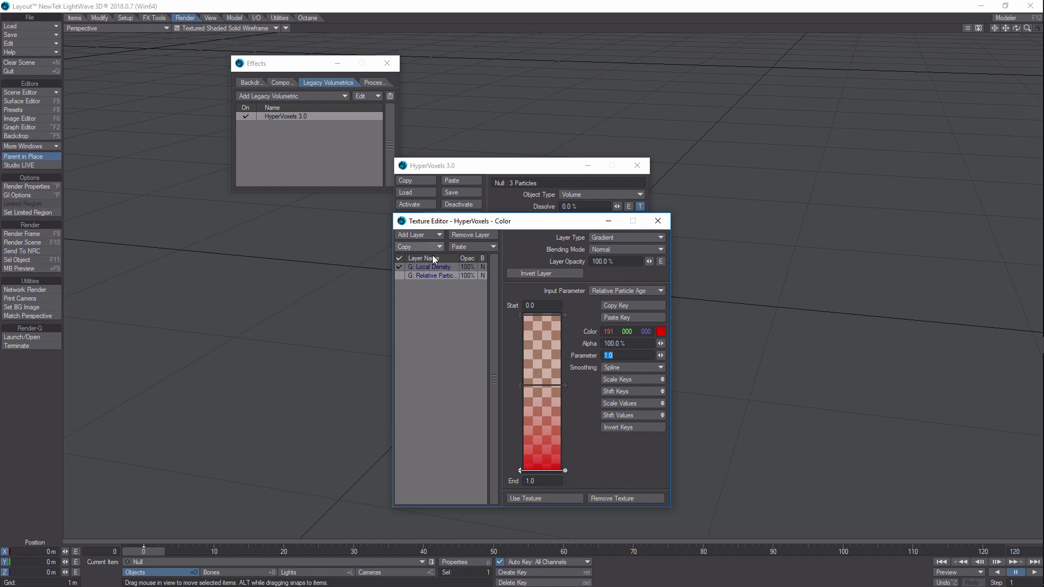
Enable the Relative Particle Age layer, compare it with the Local Density layer, and close the Color texture editor.
left_click(400, 276)
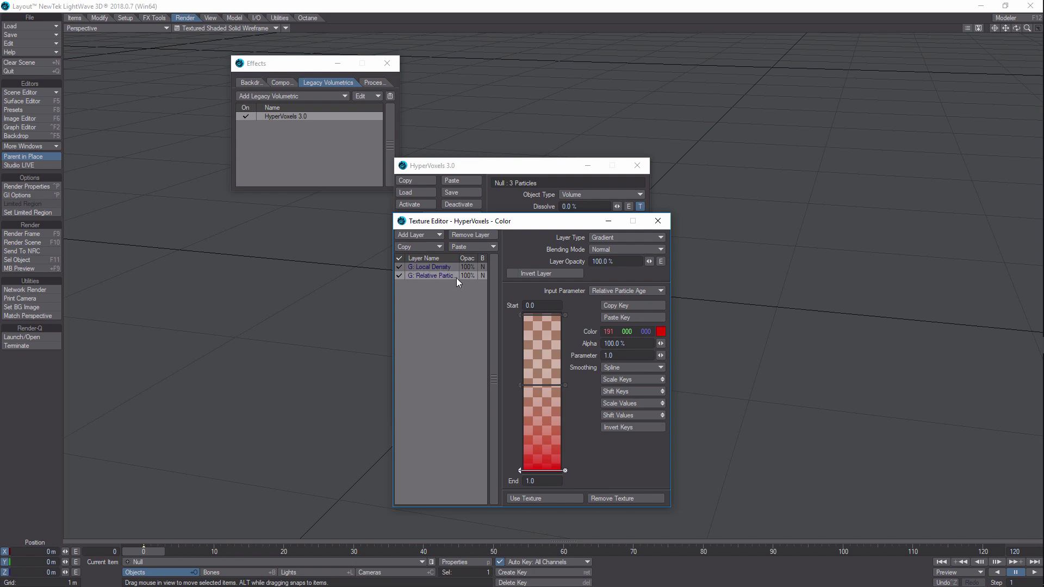
left_click(425, 268)
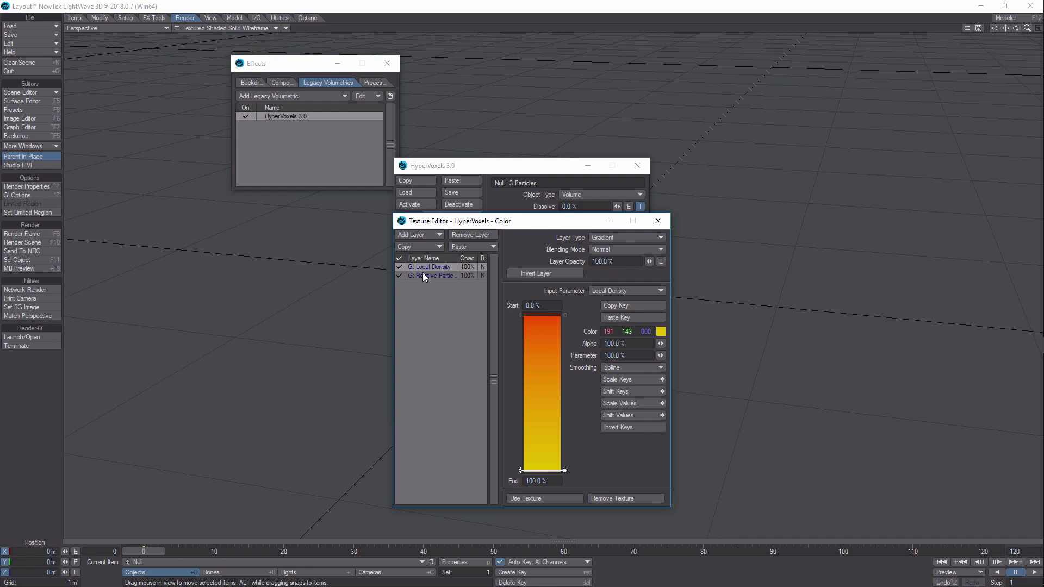
left_click(424, 275)
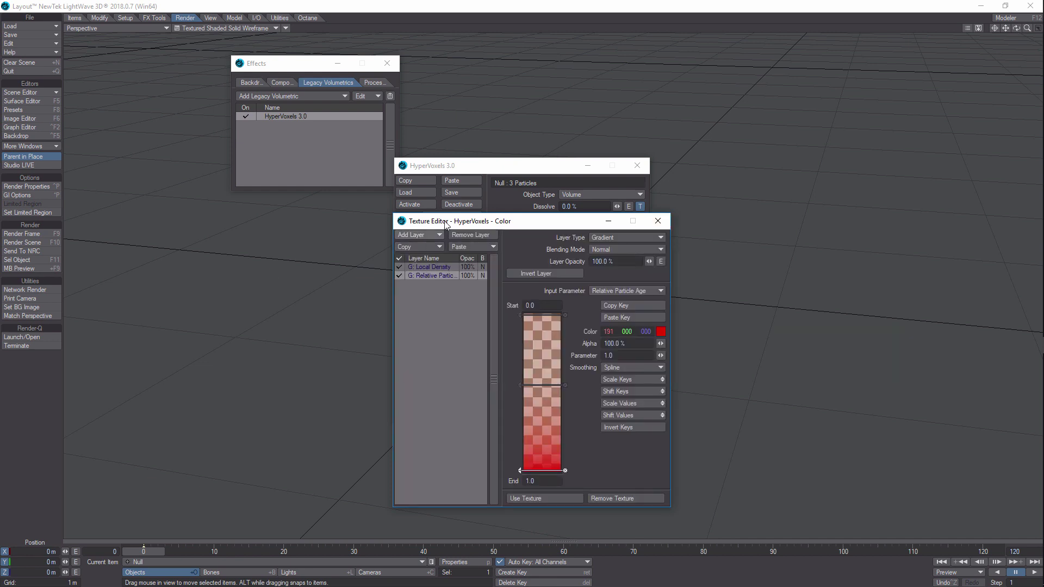
left_click(656, 223)
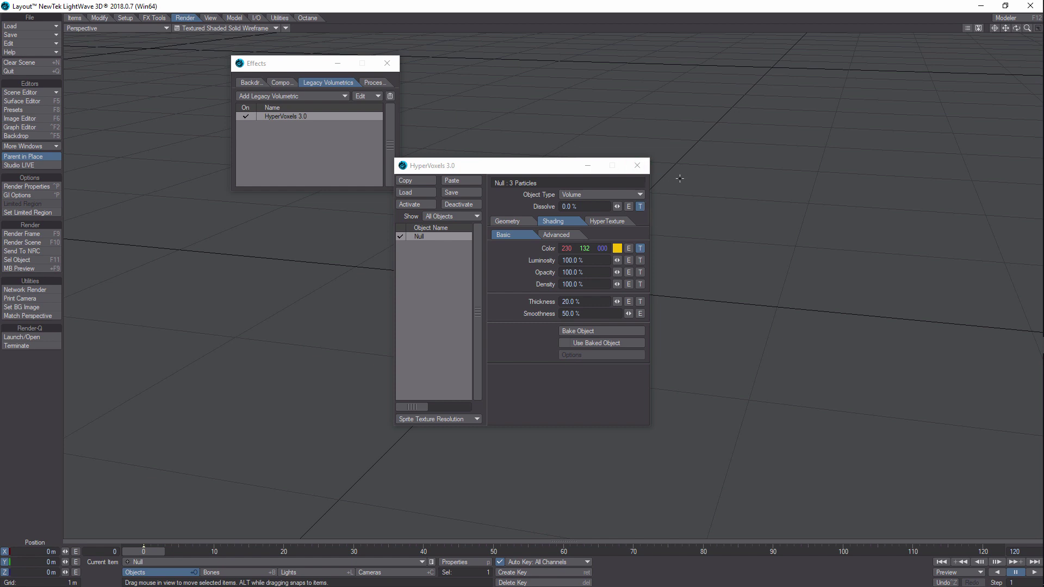
Add a texture to the HyperVoxels Luminosity as a gradient with Local Density as its input parameter.
left_click(641, 261)
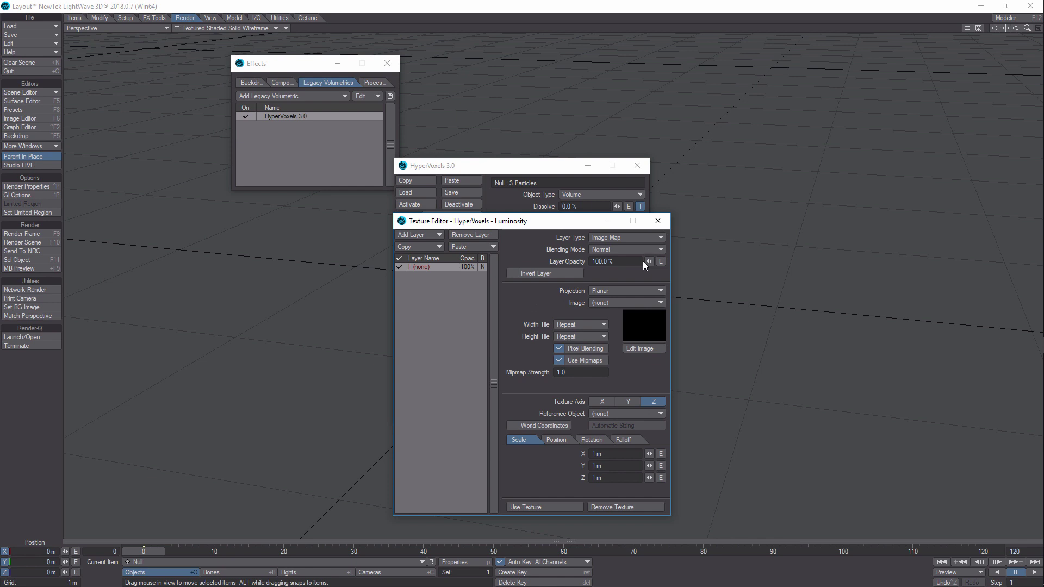
left_click(658, 240)
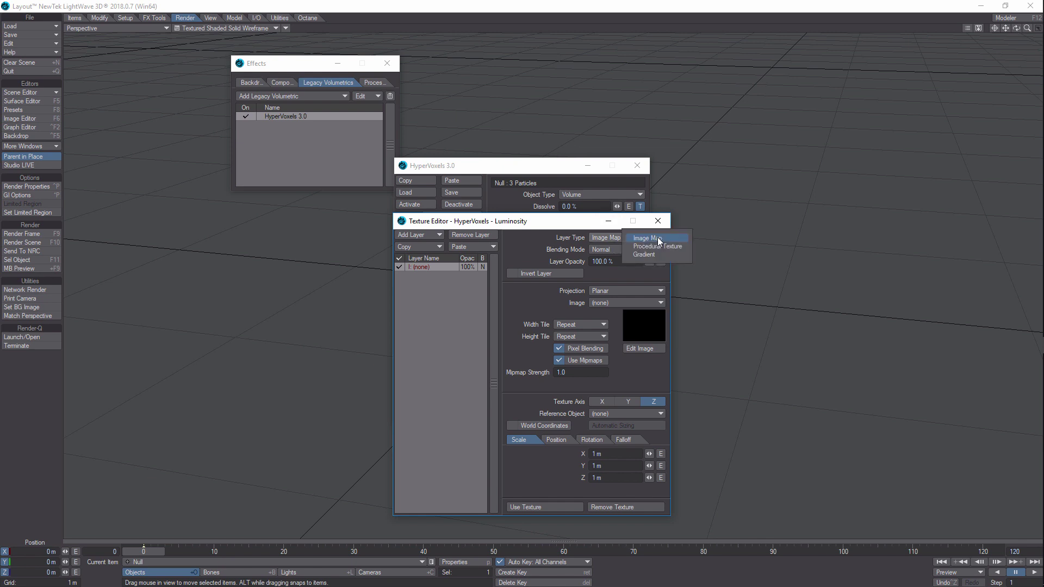
left_click(652, 254)
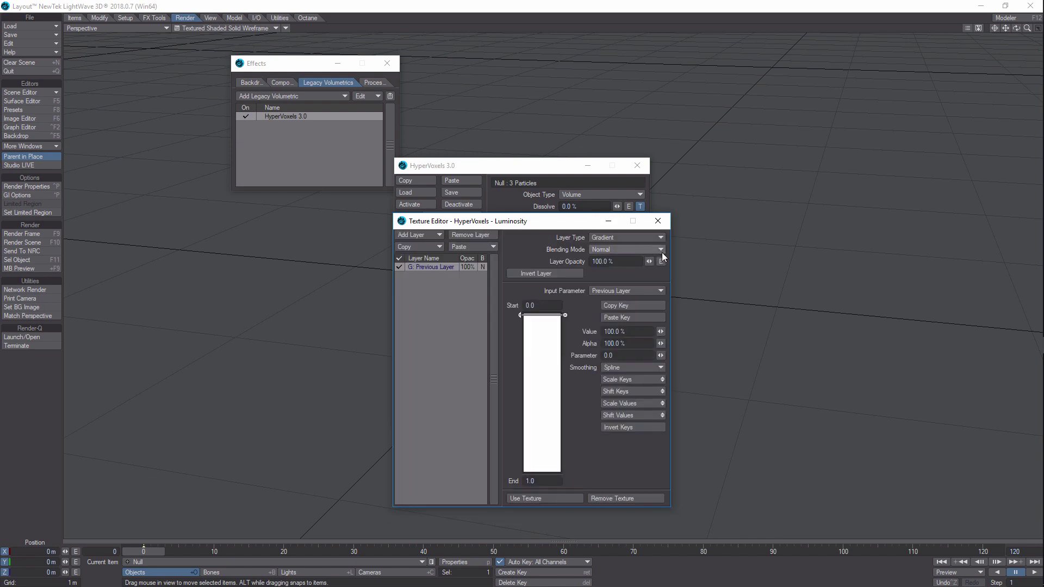
left_click(657, 292)
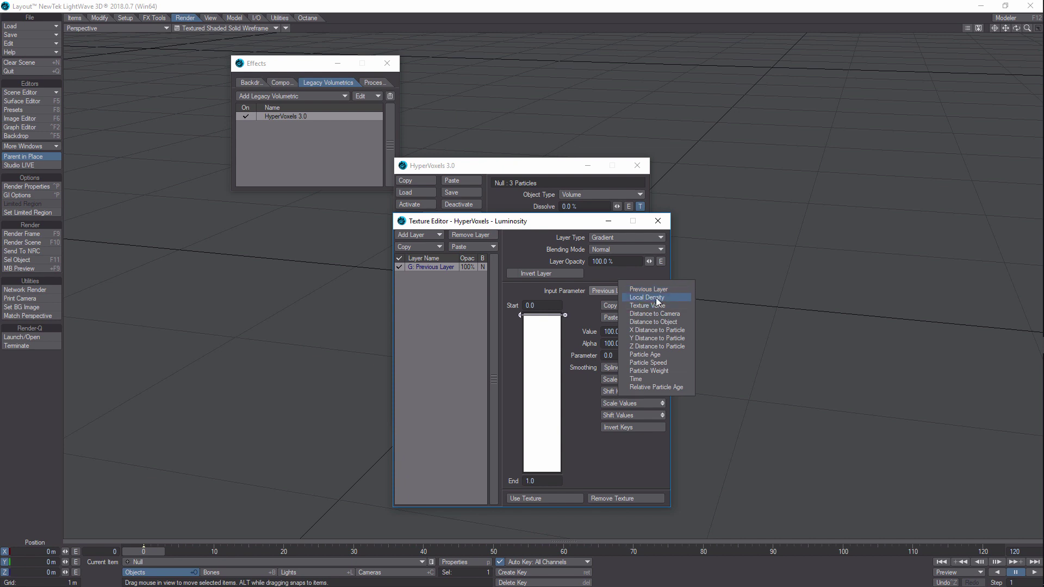
left_click(657, 299)
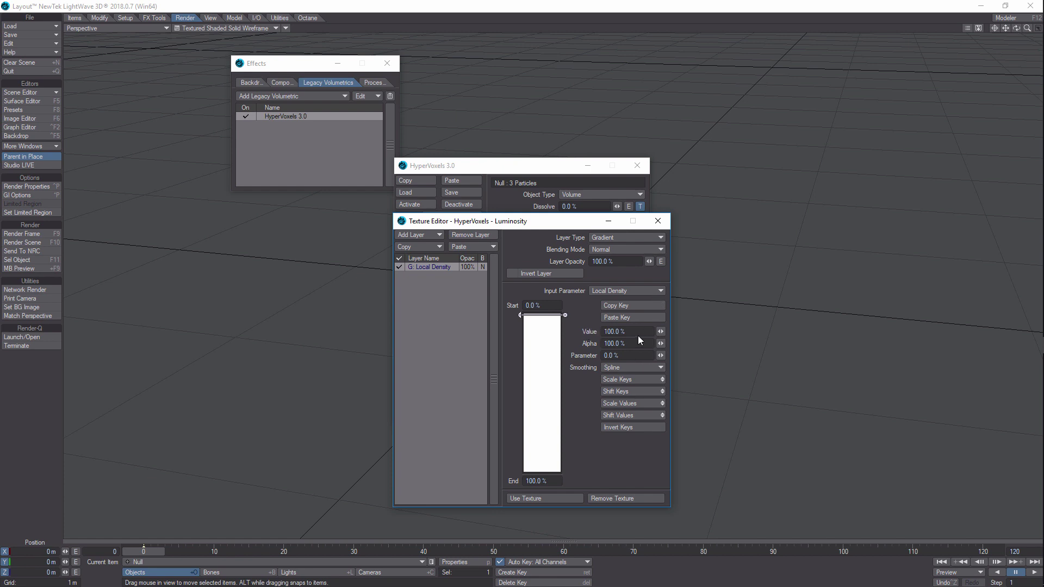
double_click(600, 331)
type("000")
key("Return")
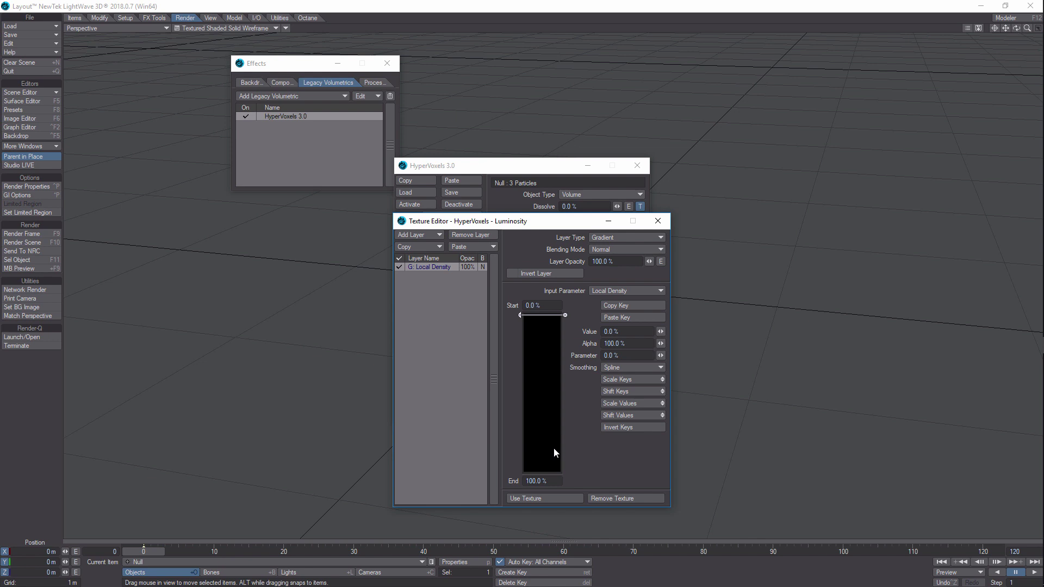
Set the first luminosity key's value to 20000% and add a key near the 100% end with value 0%.
left_click(628, 331)
type("20000")
left_click(549, 469)
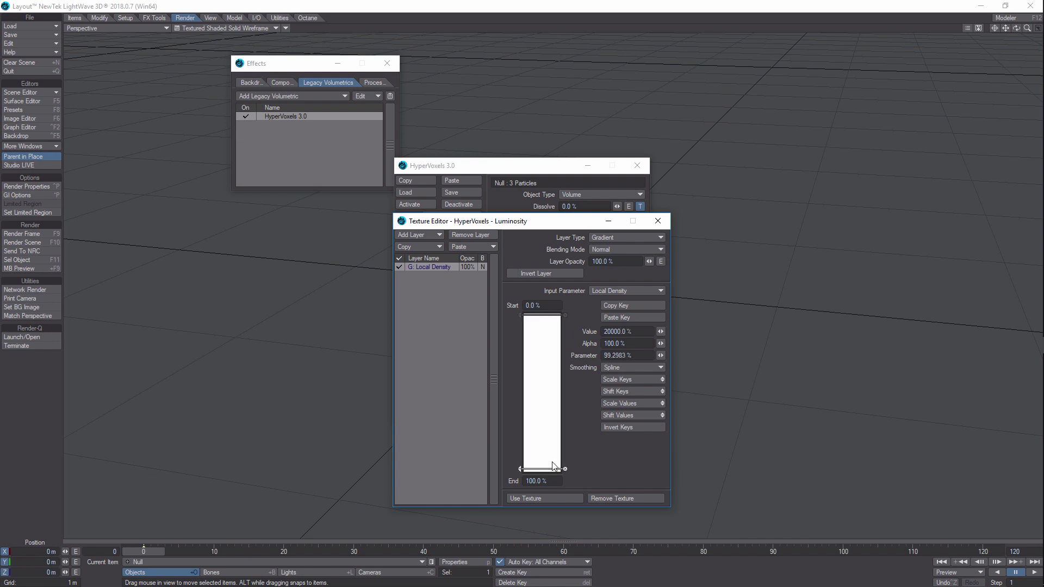
left_click(634, 331)
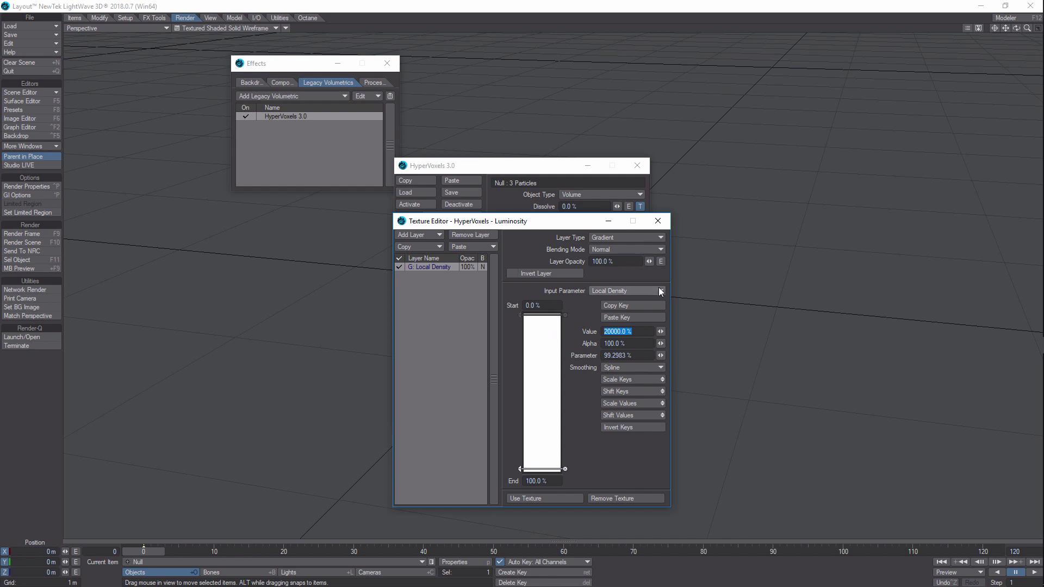
type("0")
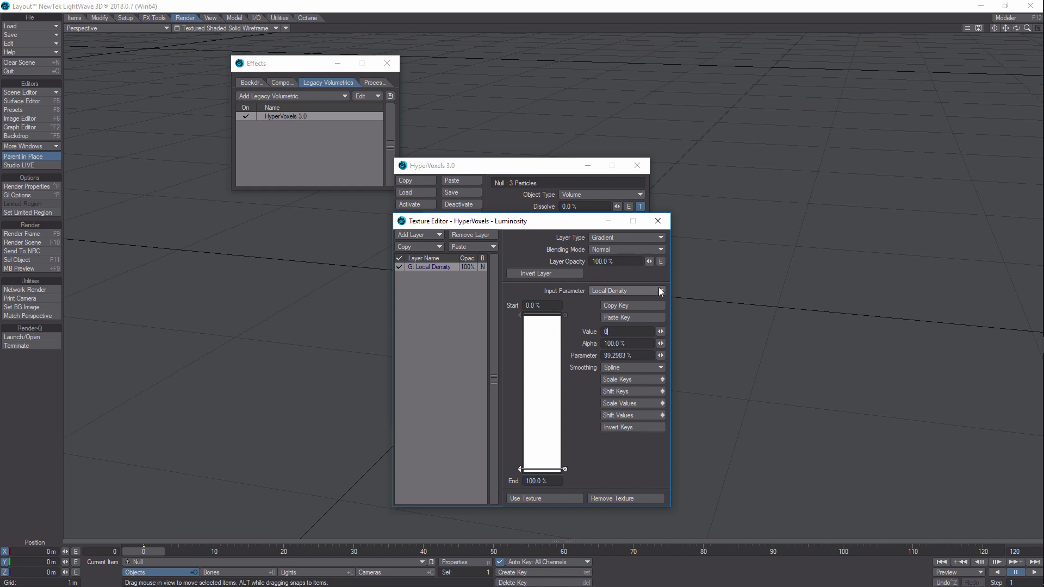
left_click(540, 433)
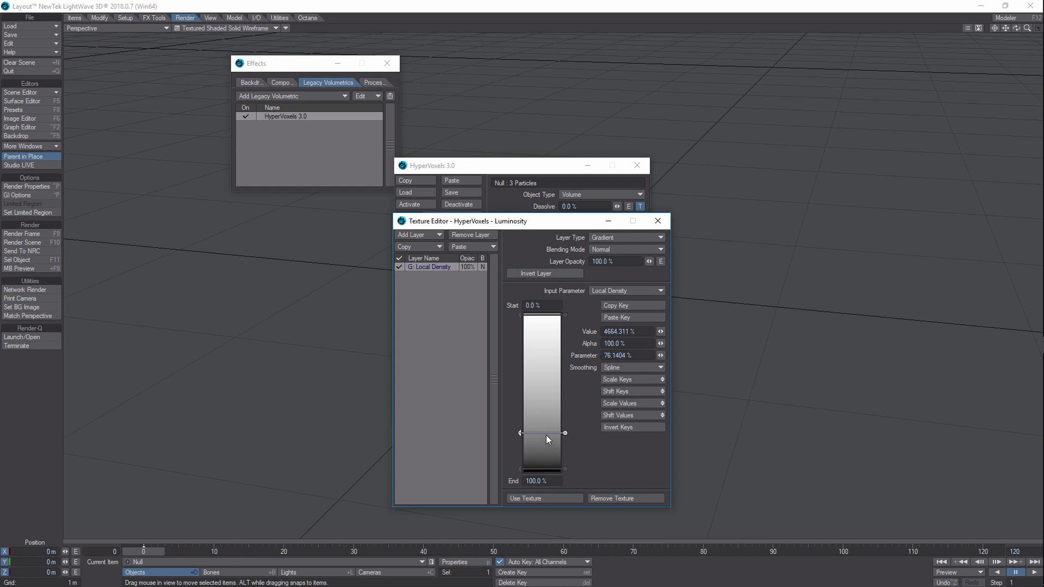
mouse_move(546, 432)
left_mouse_down()
mouse_move(553, 472)
mouse_move(552, 426)
left_mouse_up()
left_click(553, 468)
left_click(551, 427)
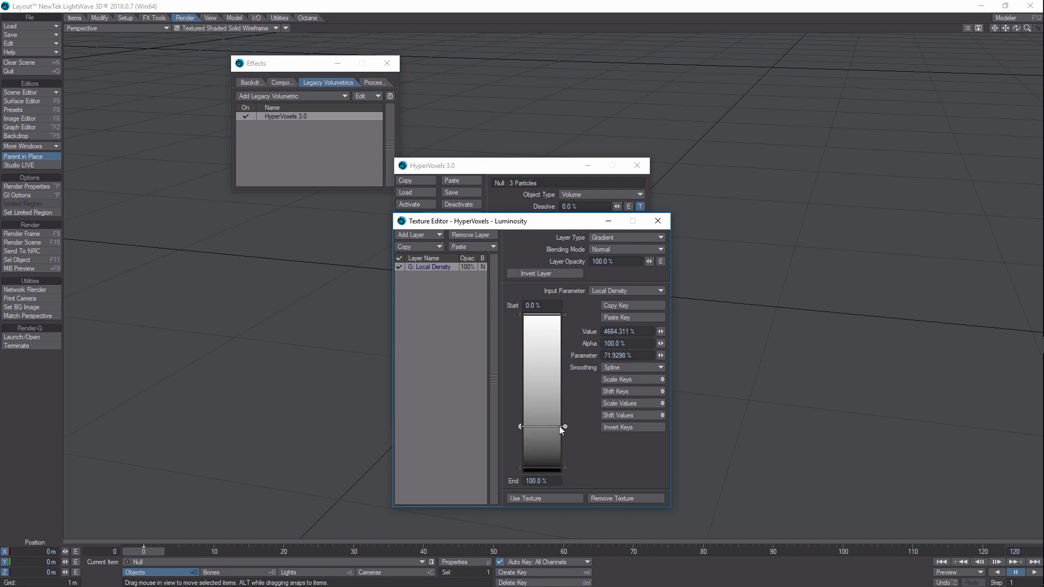
key("Delete")
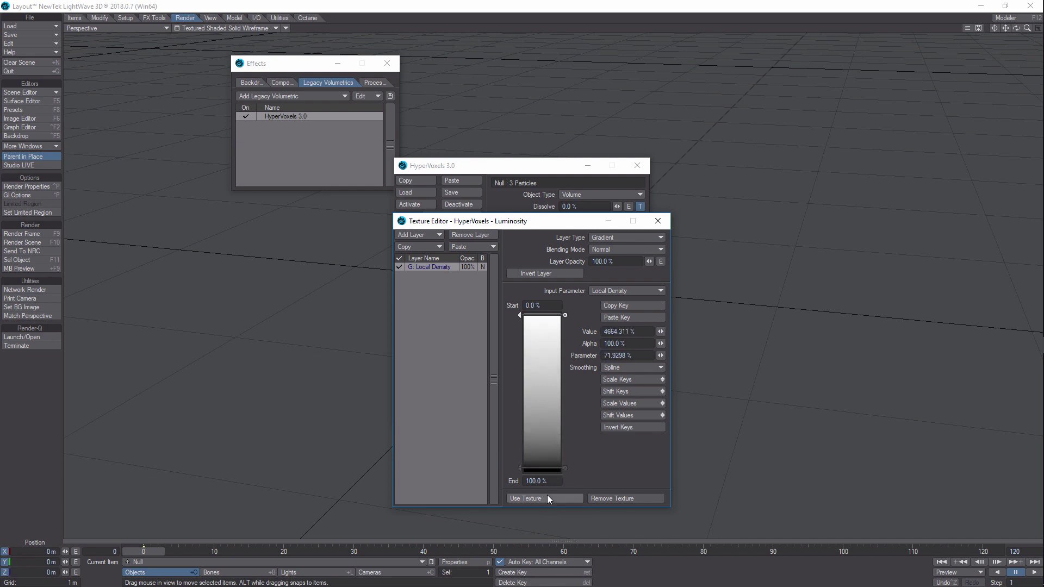
left_click(548, 320)
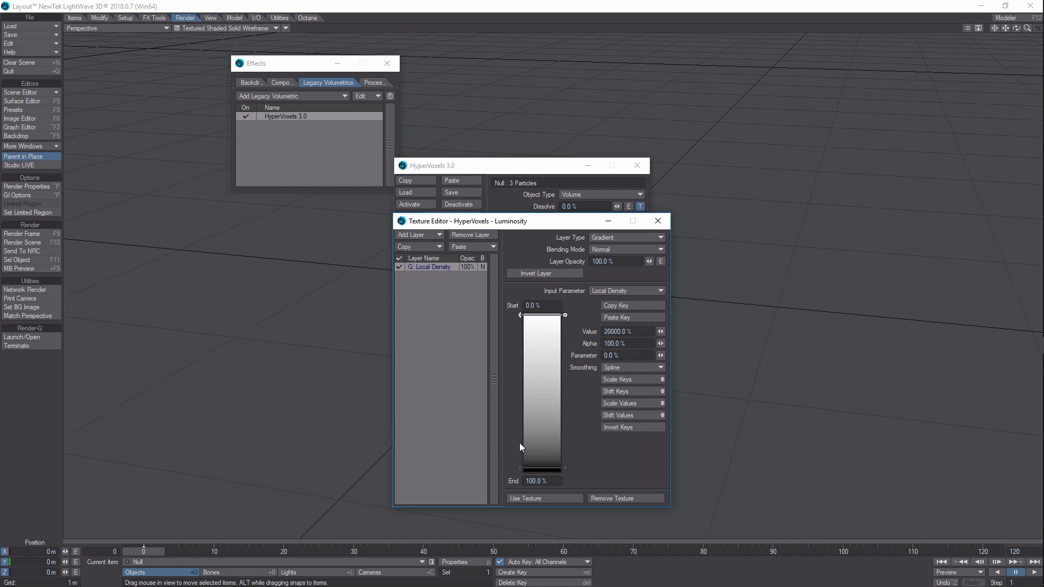
left_click(547, 469)
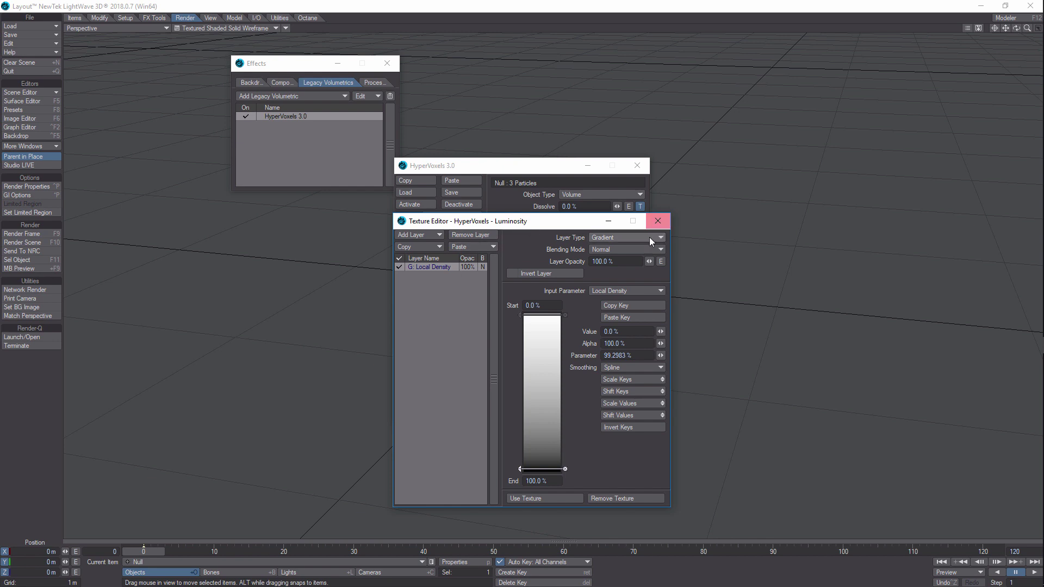
Add a second gradient layer to the Luminosity texture with Relative Particle Age as its input parameter.
left_click(434, 235)
left_click(431, 252)
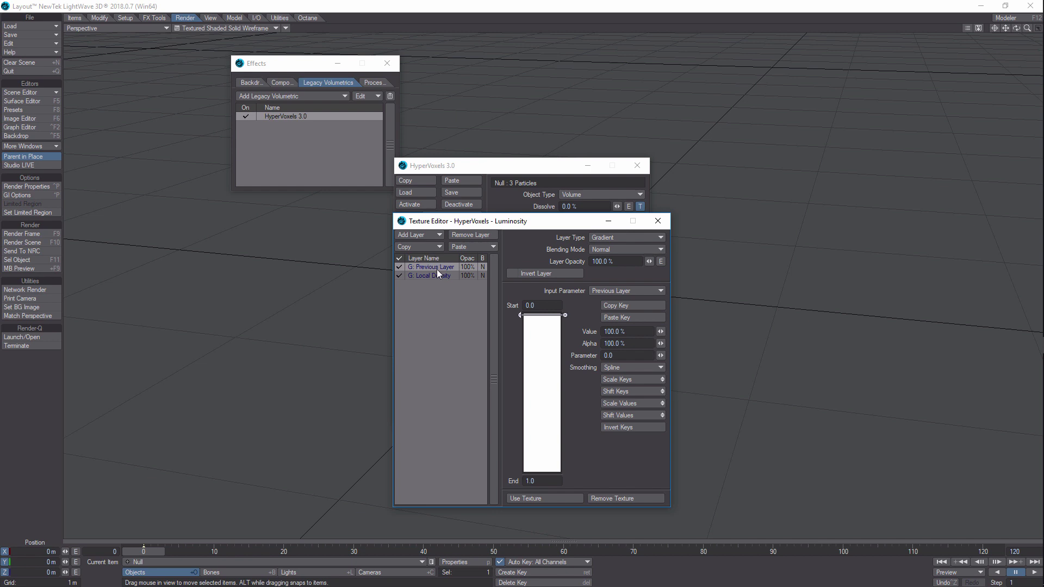
left_click(659, 291)
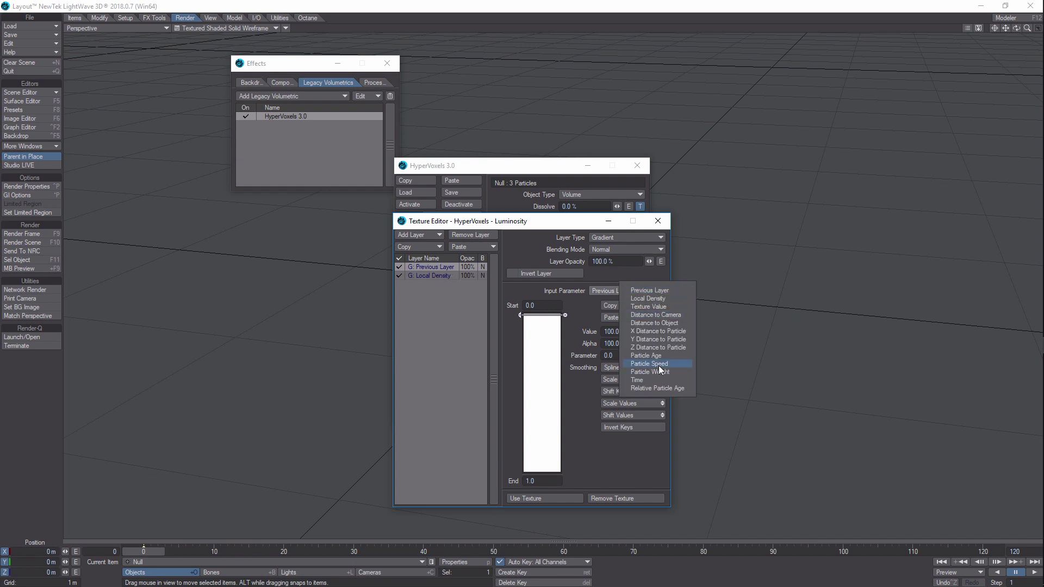
left_click(658, 388)
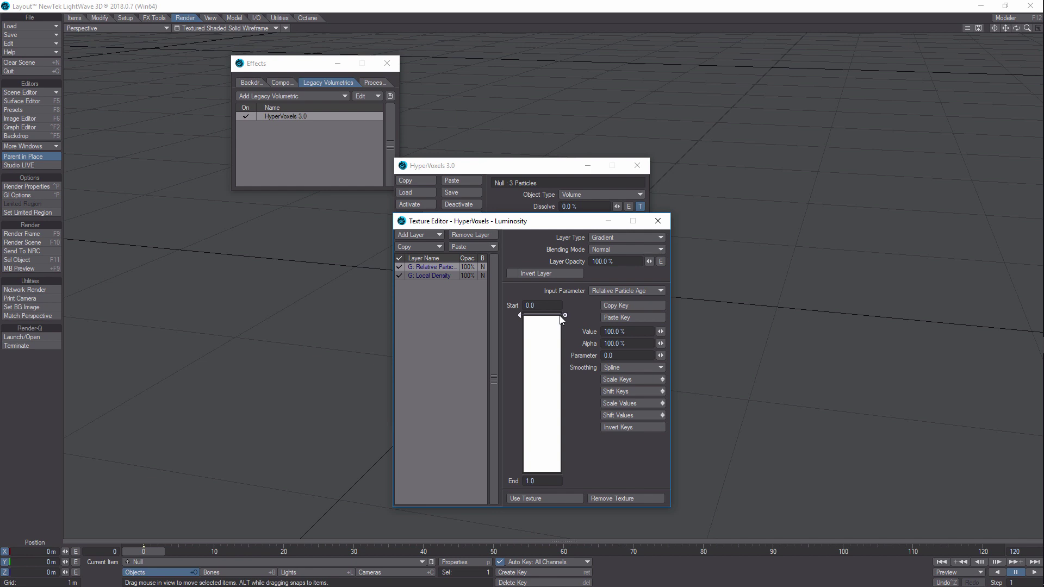
Set the first key of the Relative Particle Age luminosity gradient to value 10000% and alpha 50%.
left_click(625, 332)
type("10000")
key("Tab")
type("50")
key("Return")
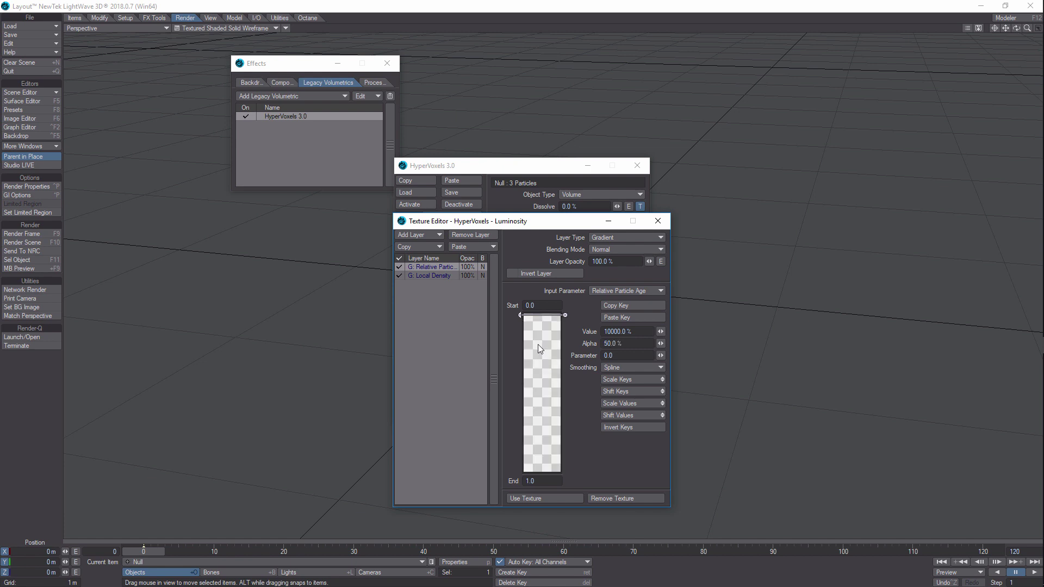
Add a key at about 0.38 on the Relative Particle Age luminosity gradient with value 1000% and alpha 0%.
left_click(557, 375)
left_click_drag(635, 329, 578, 329)
type("1000")
key("Return")
key("Tab")
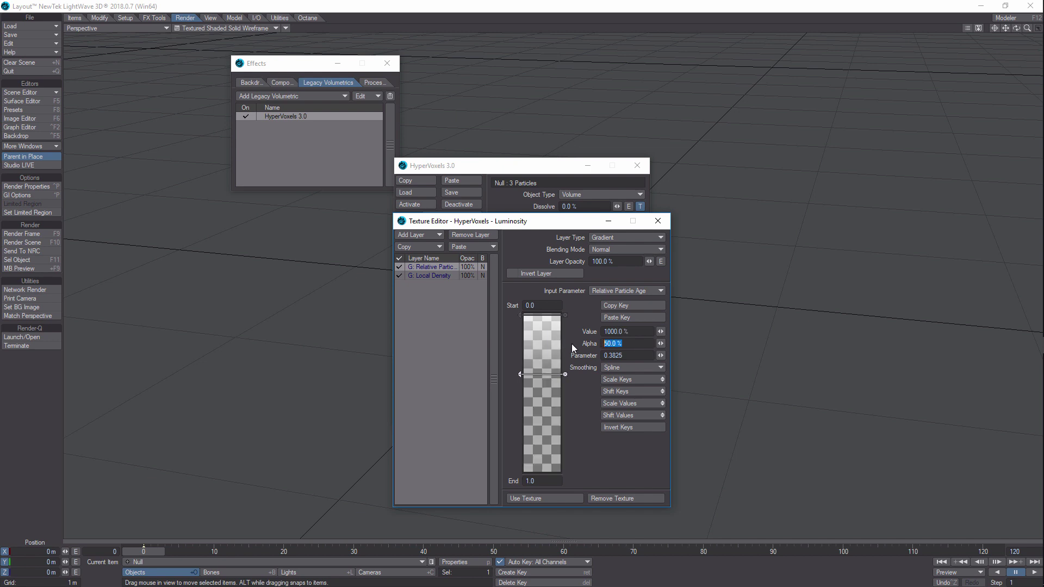
type("0")
key("Return")
key("Tab")
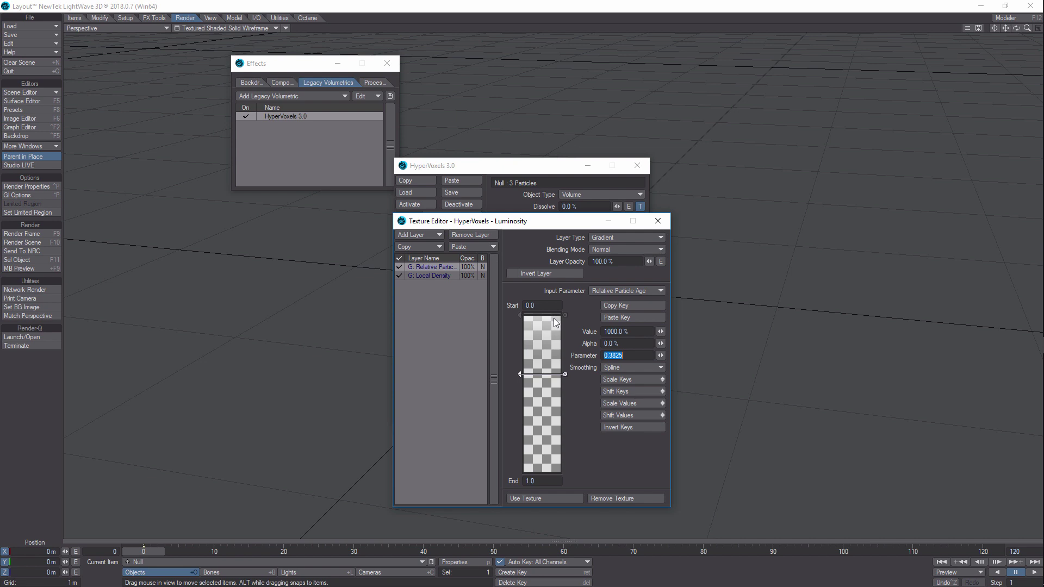
Add a Turbulence procedural layer to the Luminosity texture with texture value 100% and contrast 50%.
left_click(441, 238)
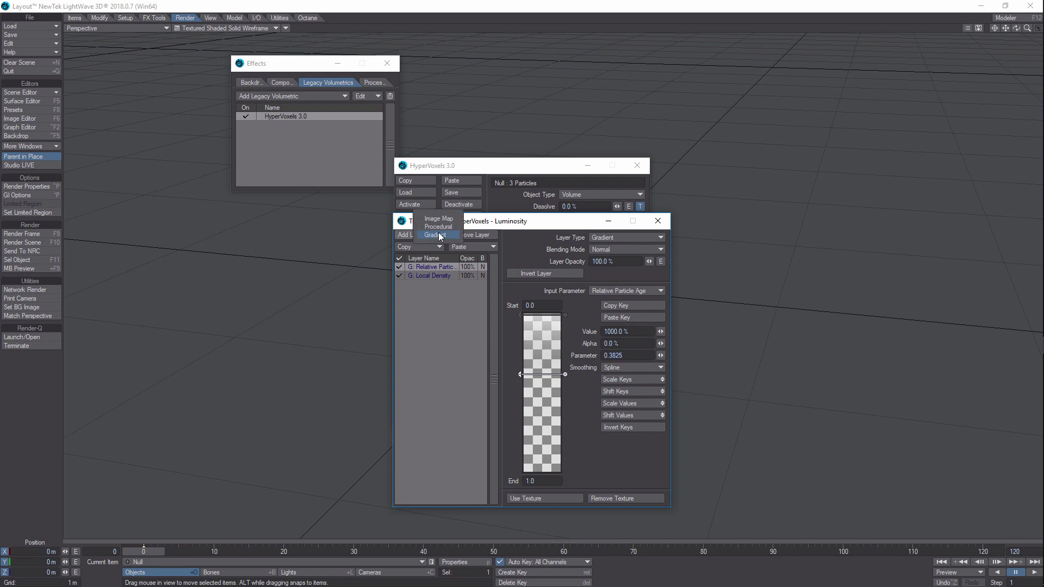
left_click(439, 226)
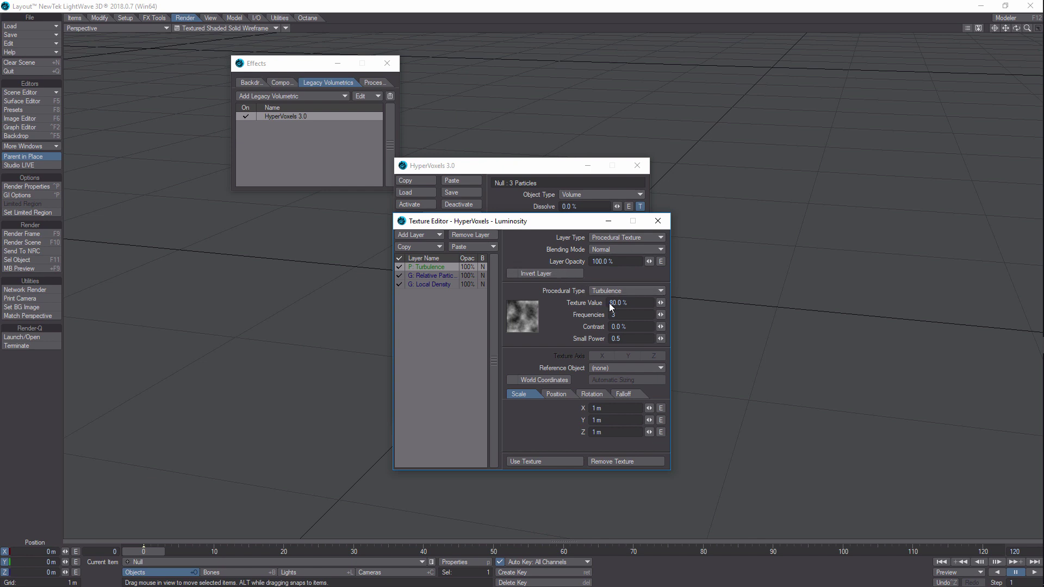
left_click_drag(629, 303, 565, 299)
type("100")
left_click(638, 314)
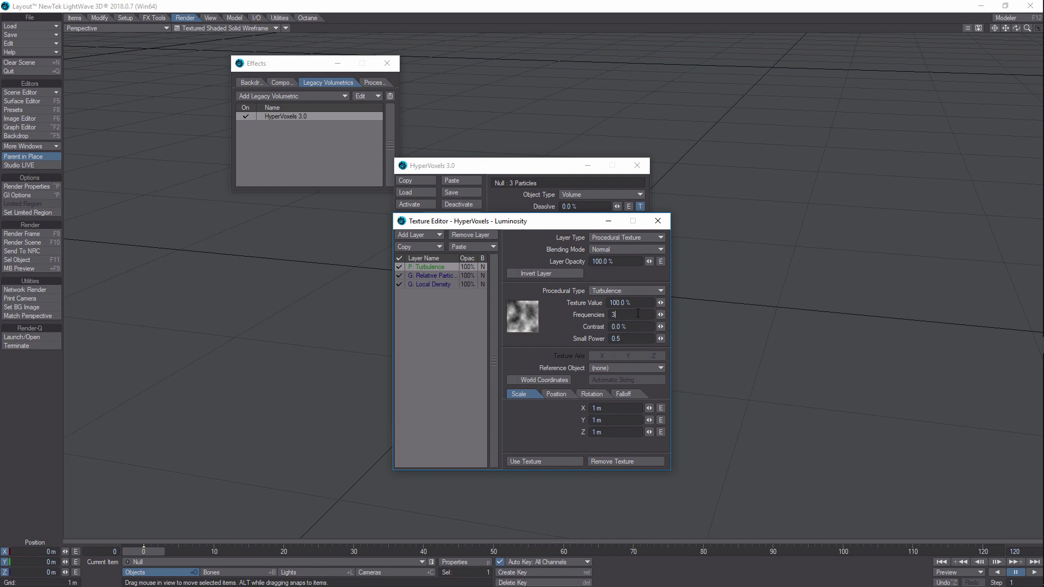
key("Tab")
type("50")
key("Tab")
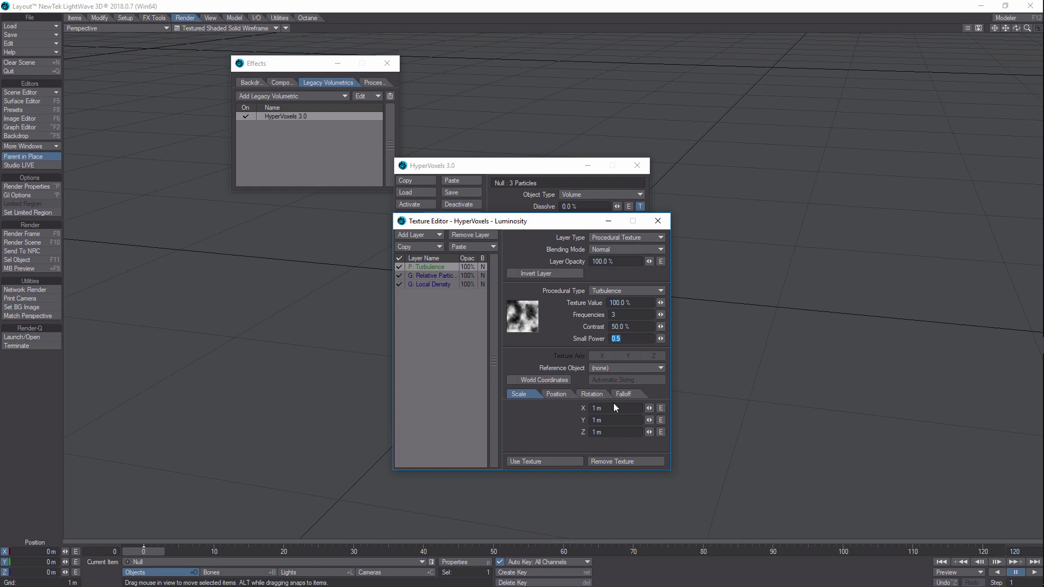
Finish the Luminosity texture and make the Density texture's layer a gradient with Relative Particle Age as its input parameter.
key("Return")
left_click(661, 222)
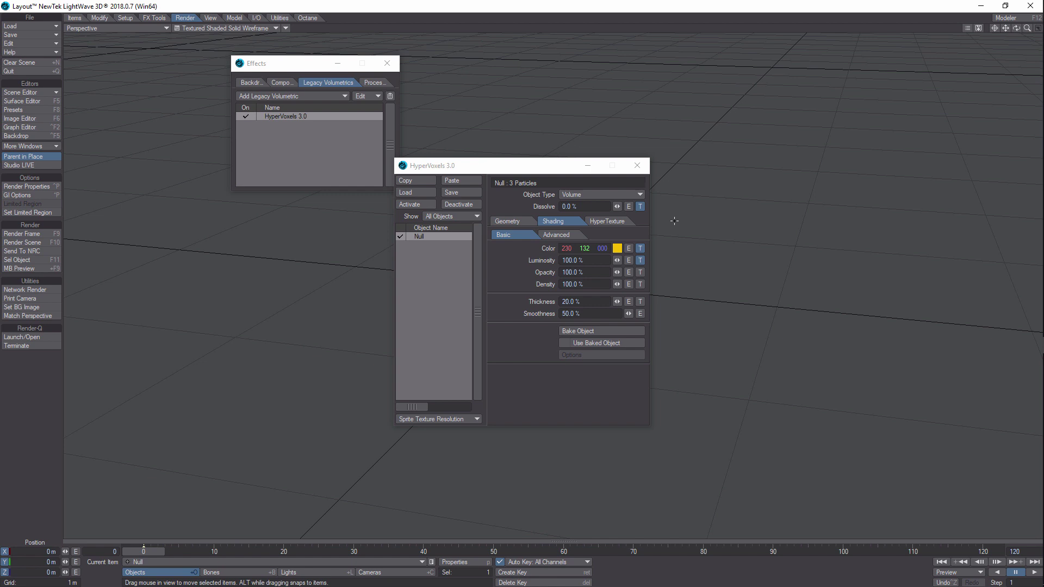
left_click(640, 284)
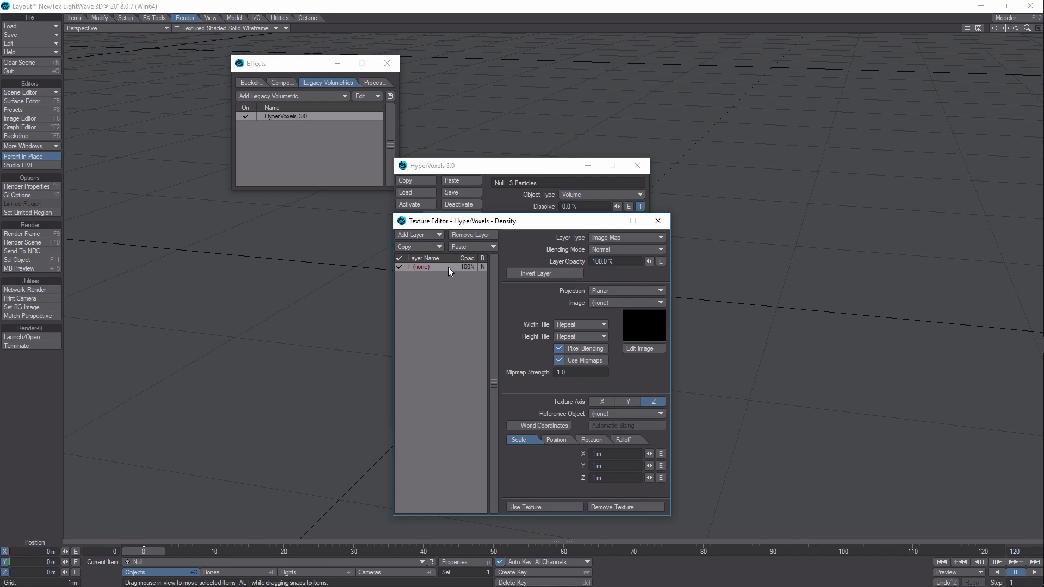
left_click(659, 238)
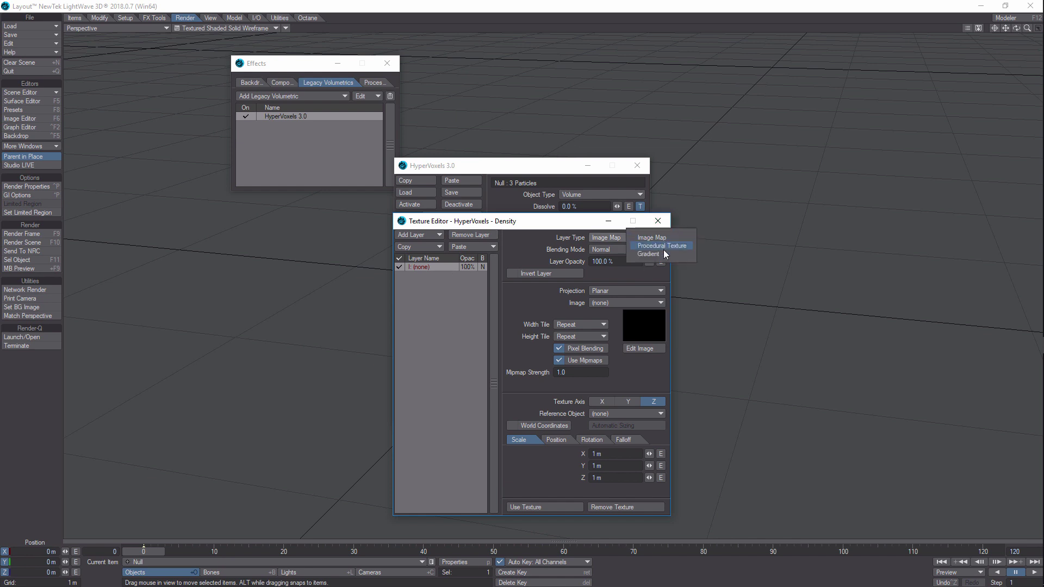
left_click(664, 247)
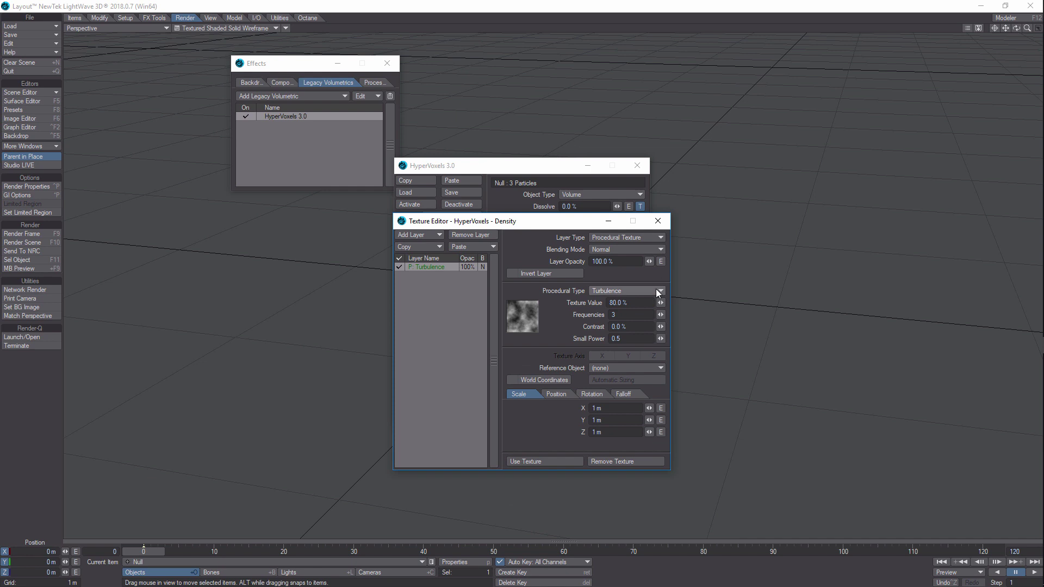
left_click(663, 236)
left_click(664, 236)
left_click_drag(663, 236, 664, 243)
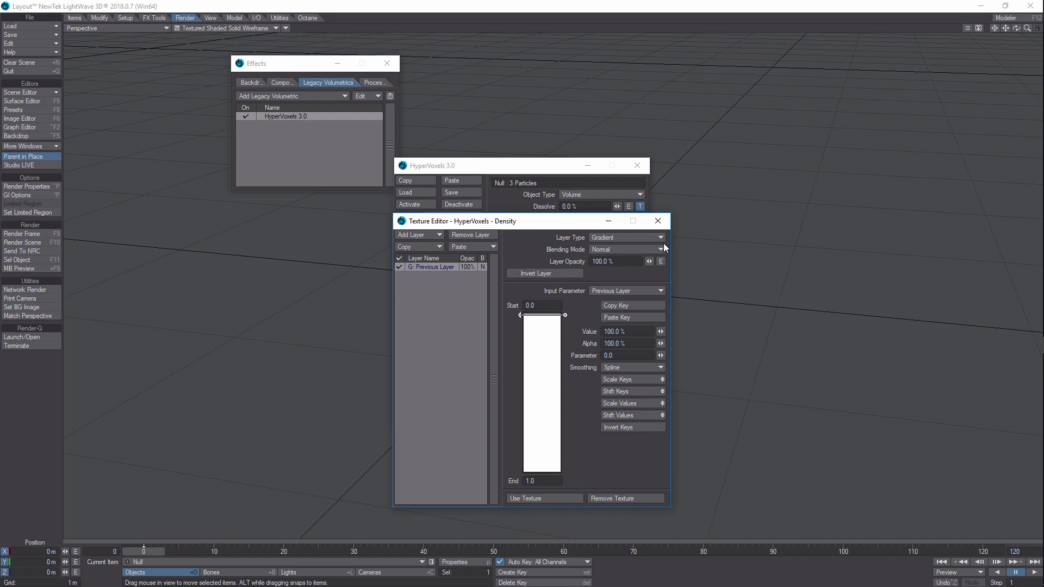
left_click(659, 290)
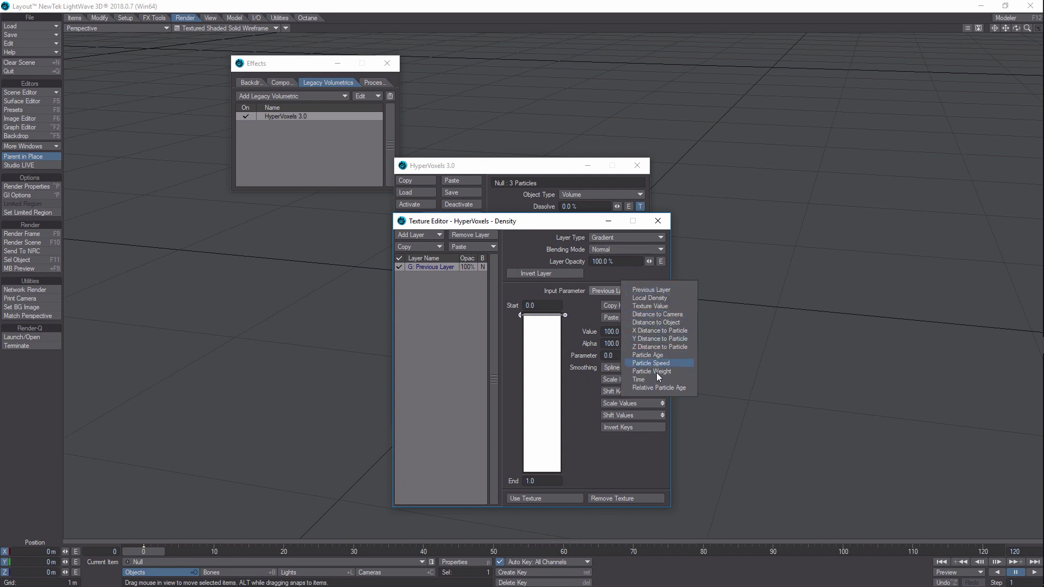
left_click(661, 388)
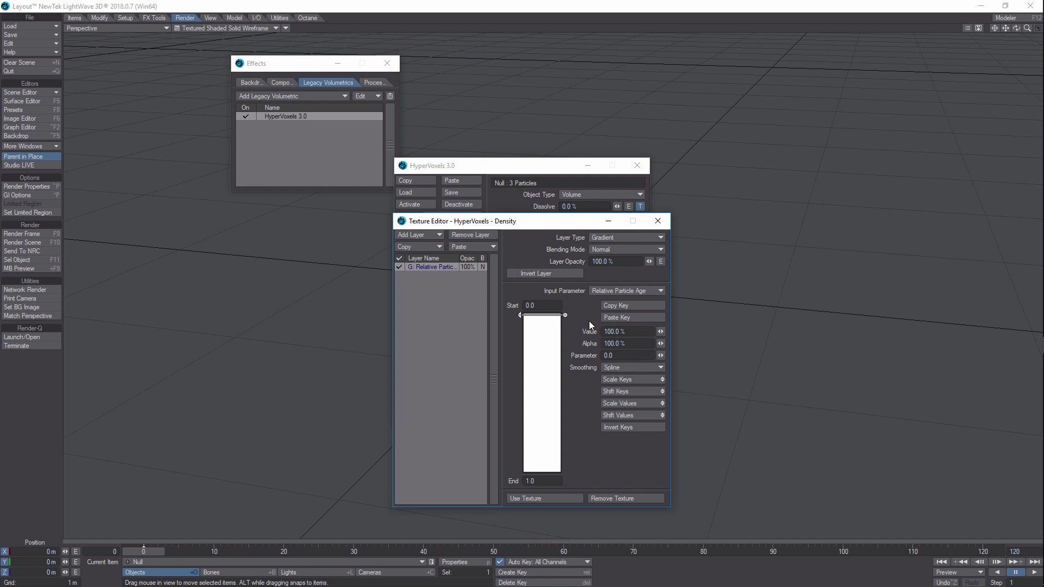
Add a key at about 0.22 on the Density gradient with value 440%.
left_click(559, 350)
left_click(632, 331)
type("440")
key("Return")
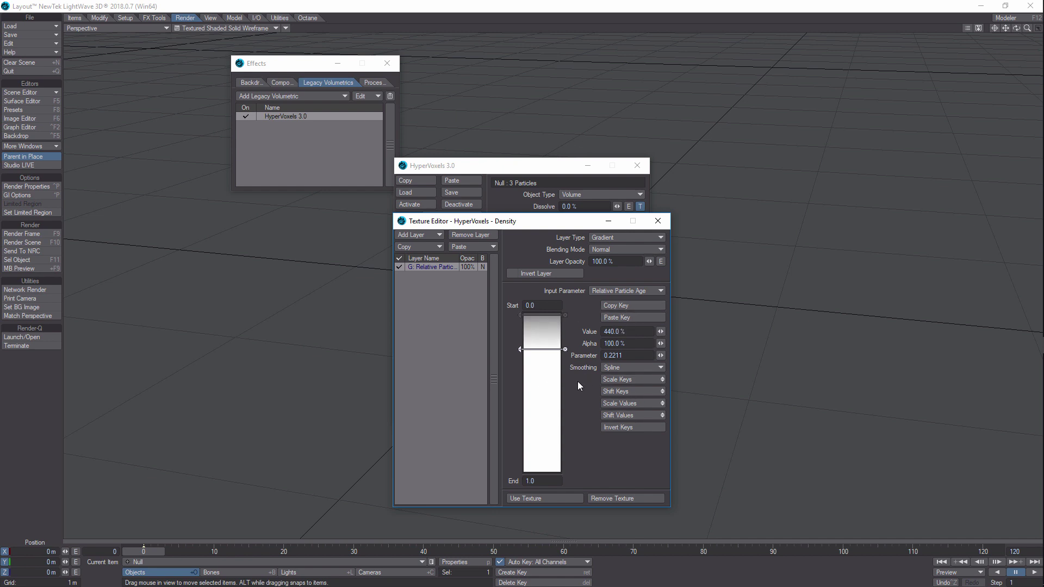
Add another key slightly below the 440% key on the Density gradient with value 460%.
left_click(550, 372)
left_click(628, 330)
type("460")
key("Tab")
Add a key at about 0.99 near the end of the Density gradient with value 200%, and close the texture editor.
left_click(555, 470)
left_click(601, 328)
key("Tab")
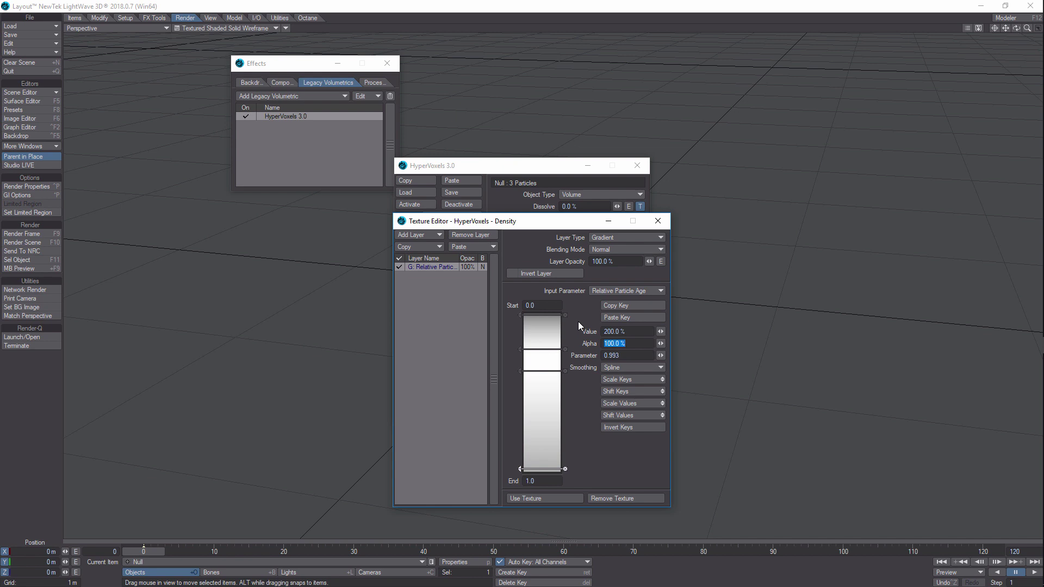
left_click(658, 221)
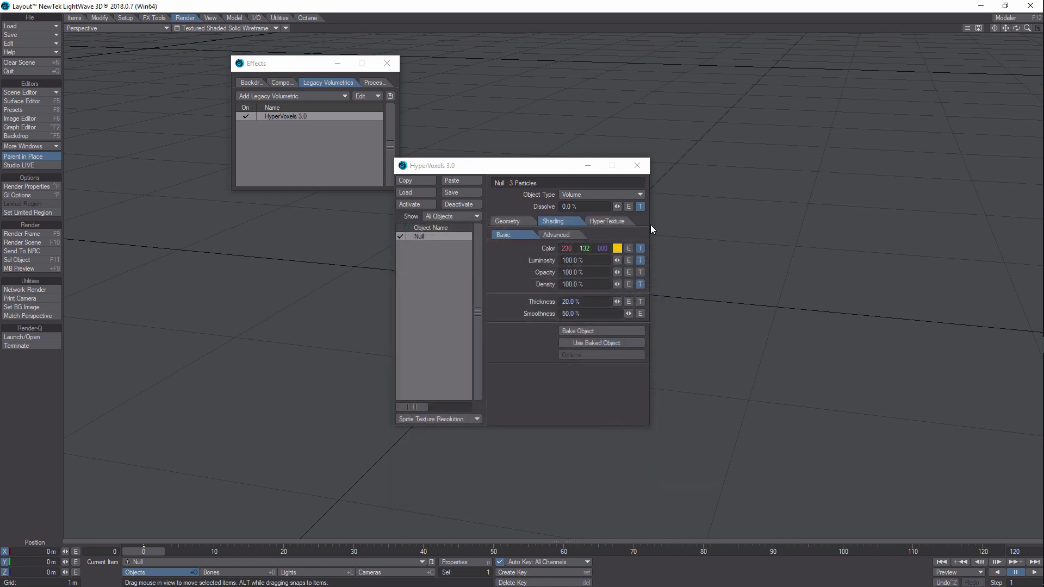
Set the HyperTexture of the Null's HyperVoxels to Turbulence.
left_click(606, 224)
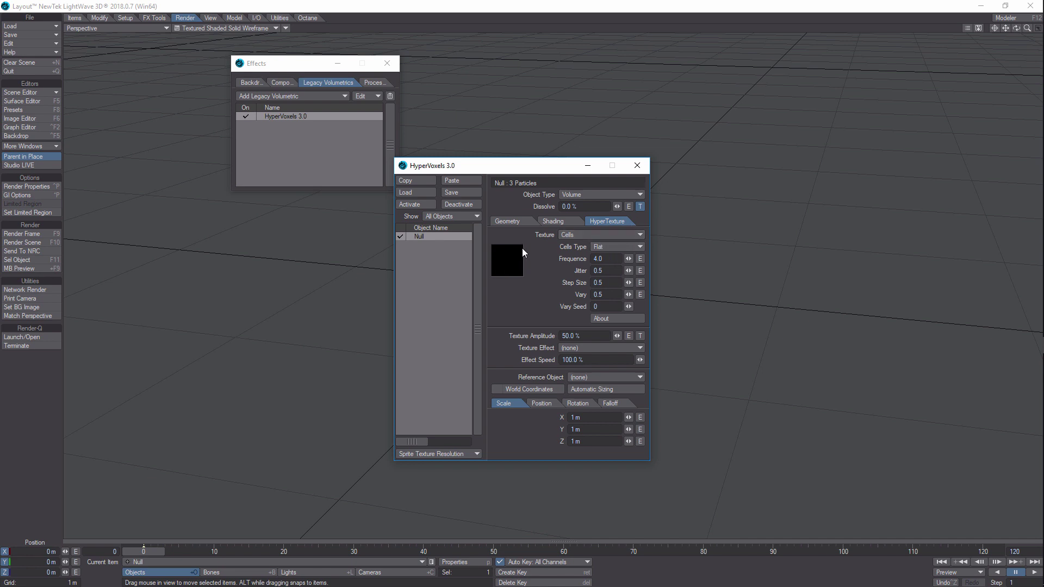
left_click(640, 235)
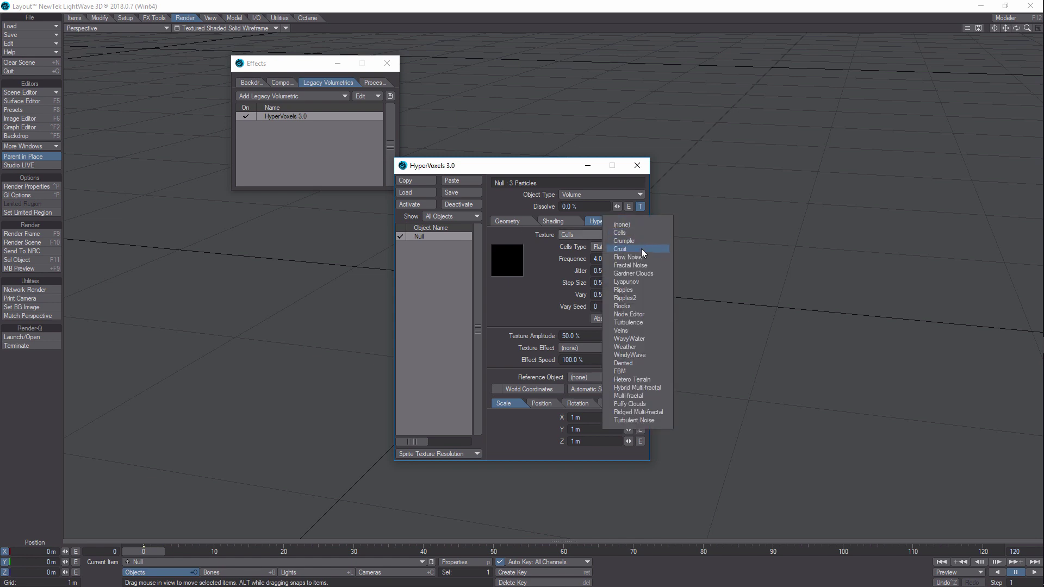
left_click(644, 323)
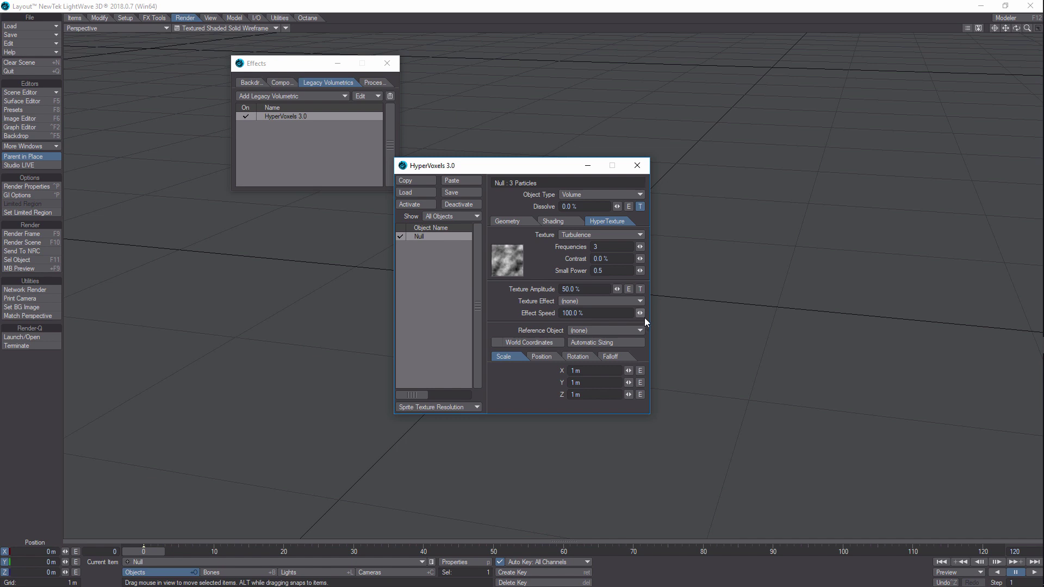
Clear the settings windows out of the way, preview the current camera view in VPR, and play the animation to frame 53.
left_click(588, 167)
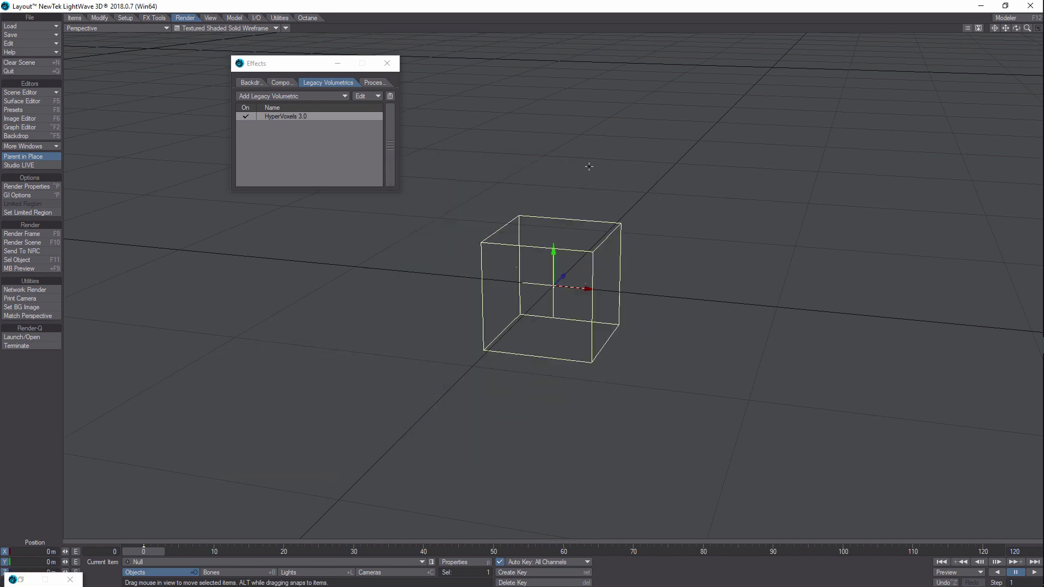
left_click(337, 63)
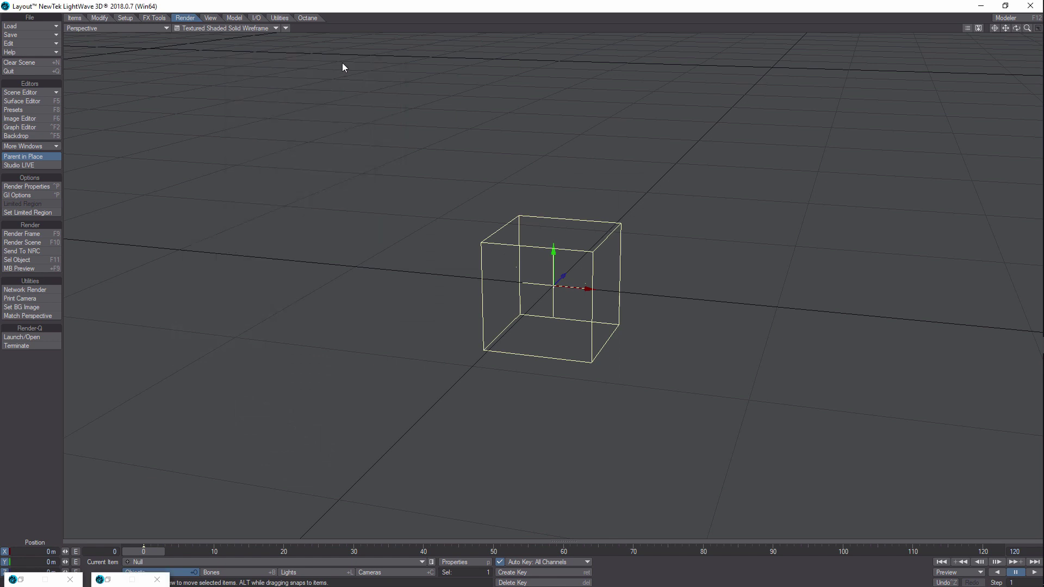
left_click(170, 28)
mouse_move(169, 86)
left_click(223, 83)
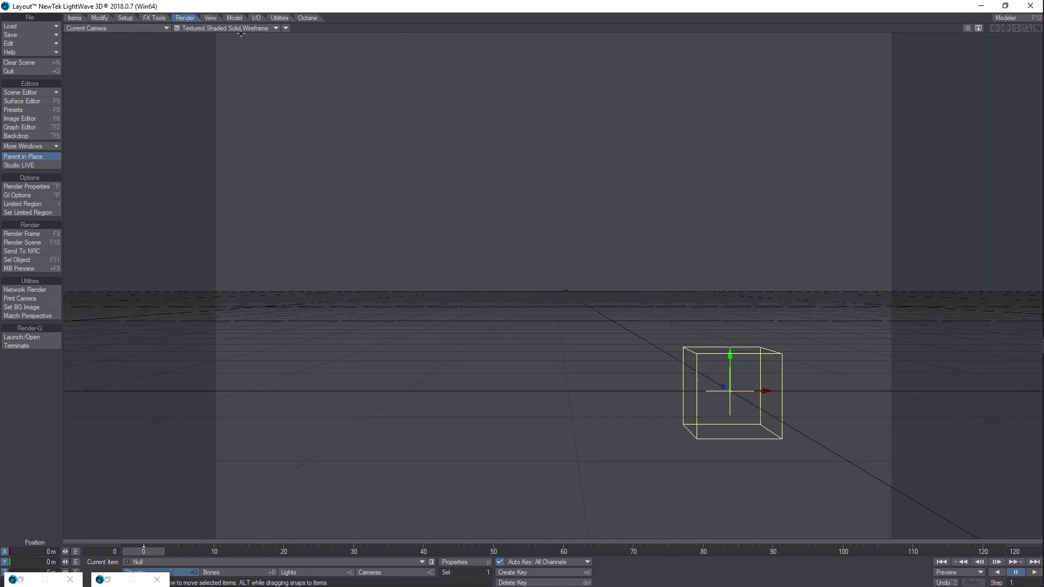
left_click(276, 30)
left_click(271, 76)
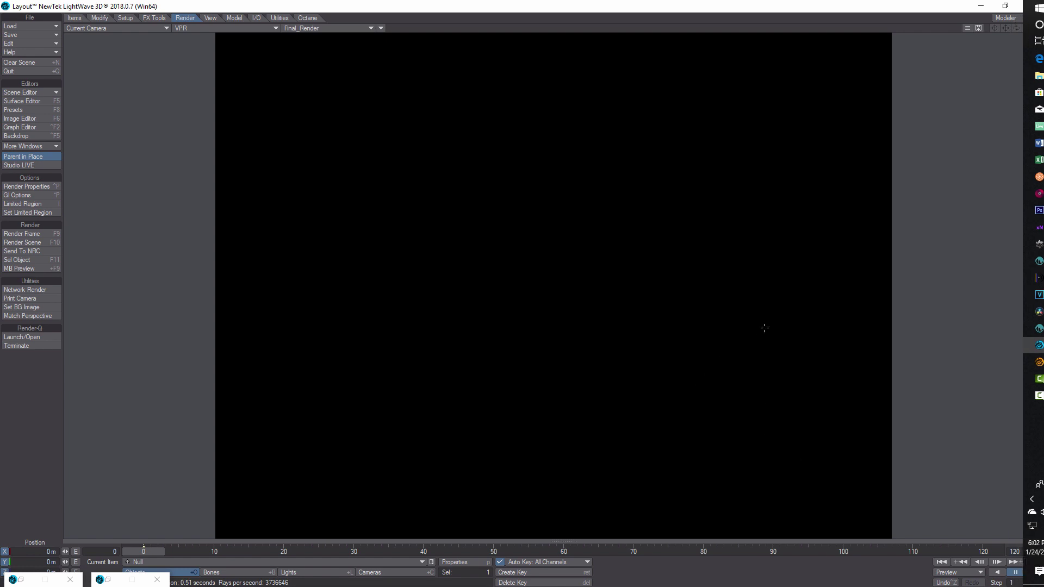
left_click(1033, 572)
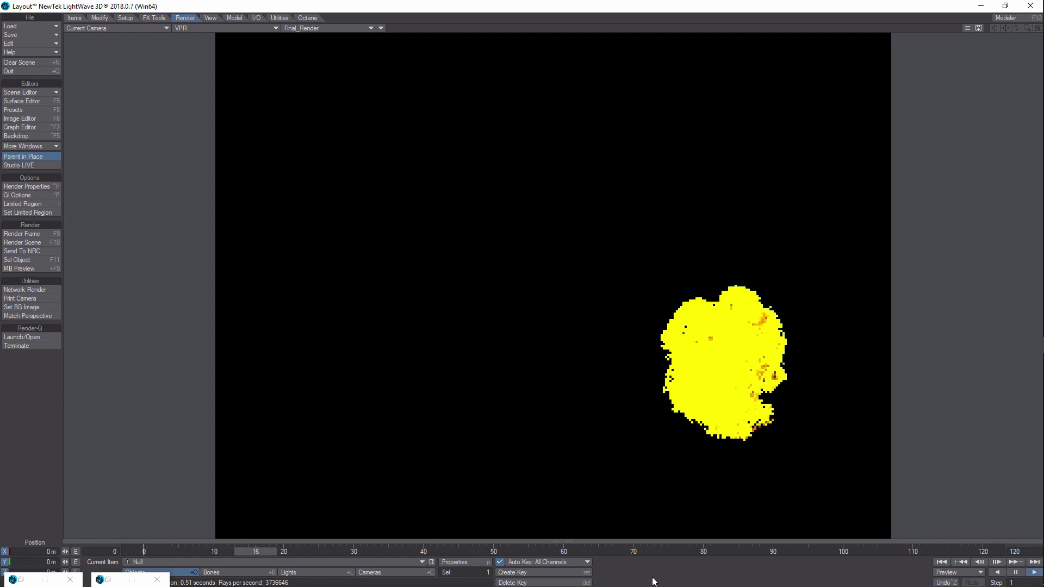
left_click(1015, 573)
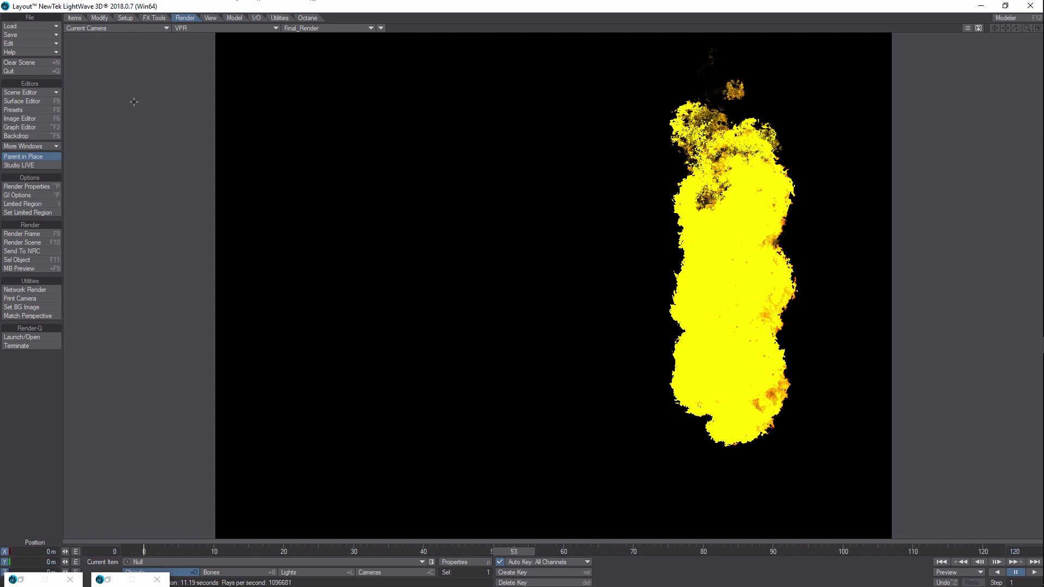
Reopen the HyperVoxels 3.0 settings from the legacy volumetrics list and place the window clear of the rendered fire.
left_click(47, 137)
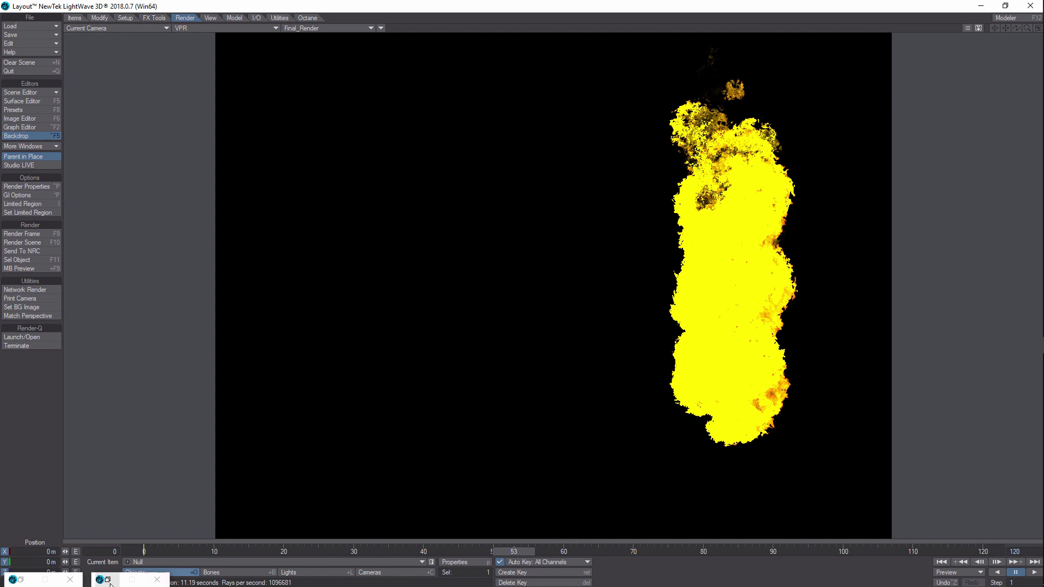
left_click(157, 579)
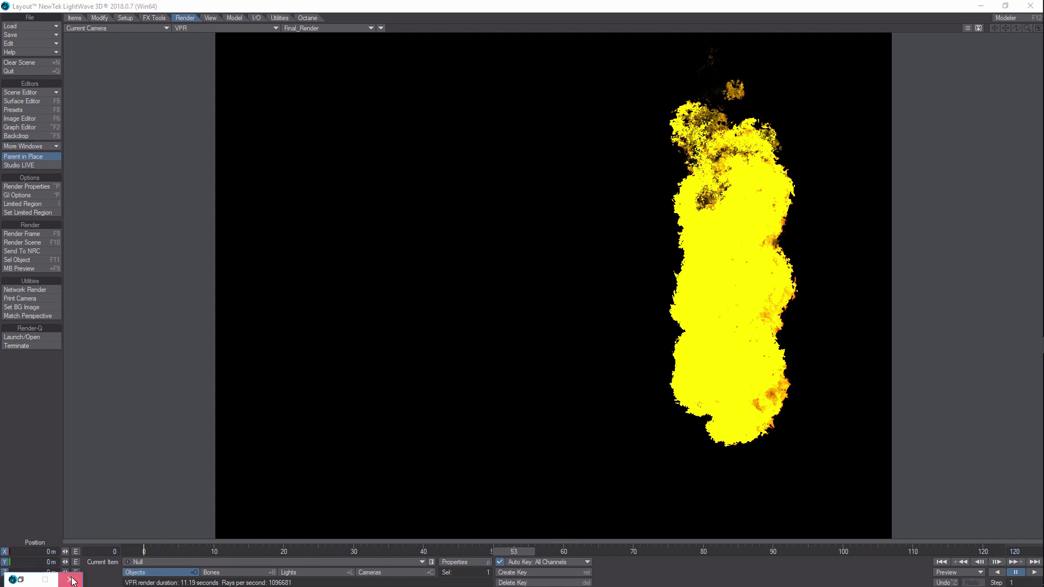
left_click(72, 580)
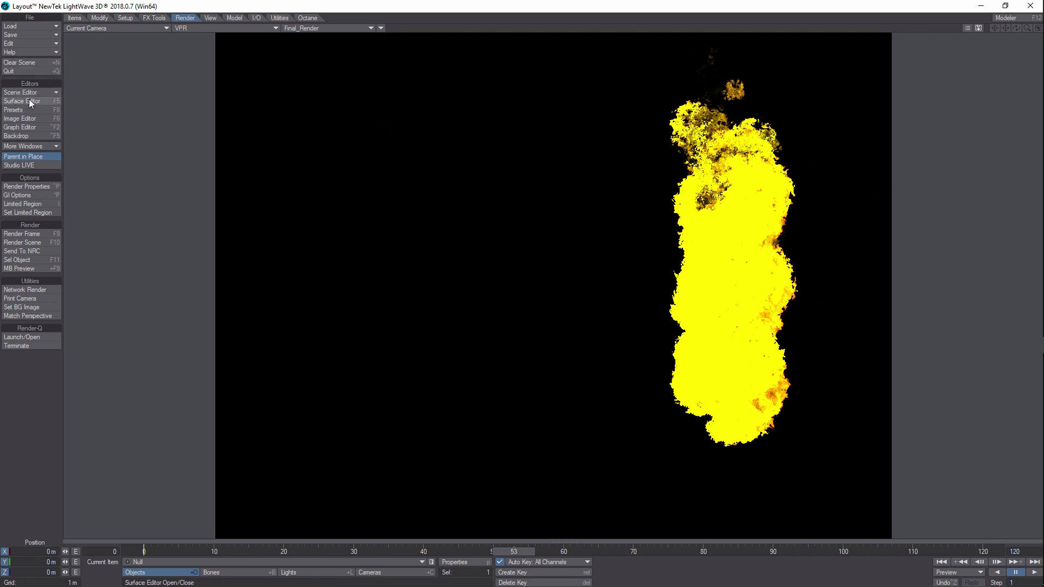
left_click(38, 136)
left_click(329, 83)
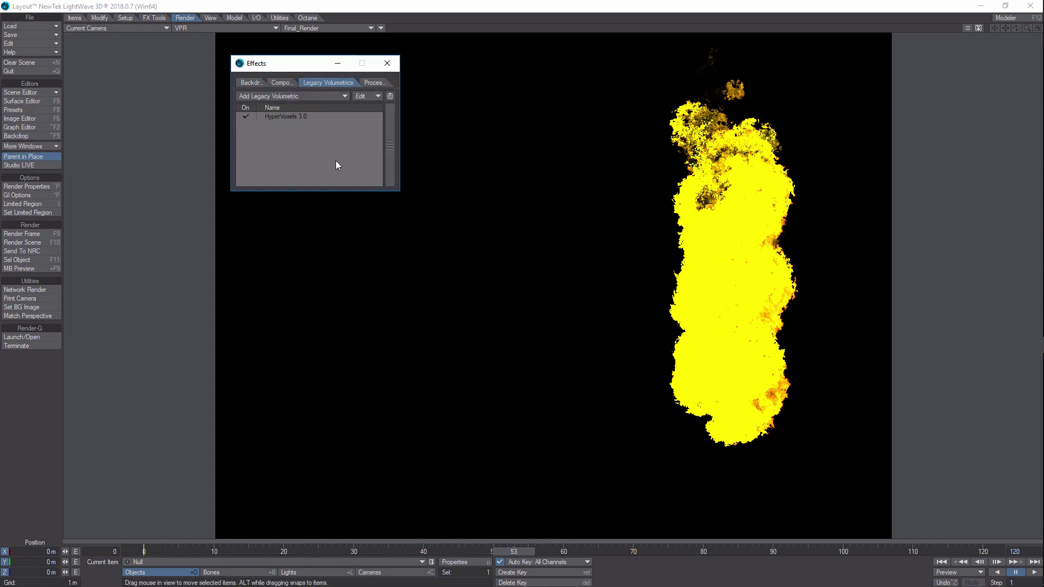
double_click(302, 116)
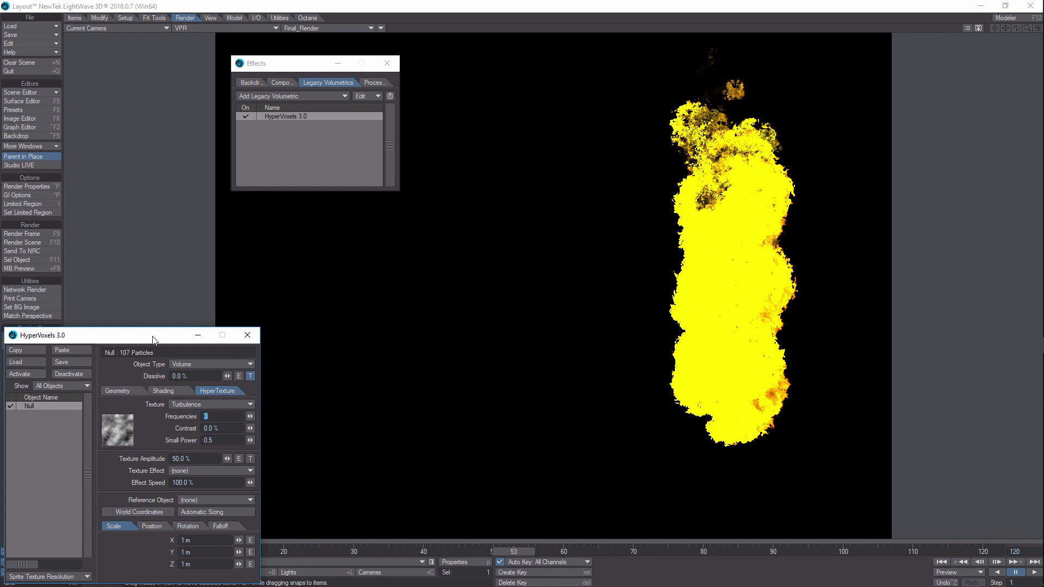
left_click_drag(150, 334, 436, 136)
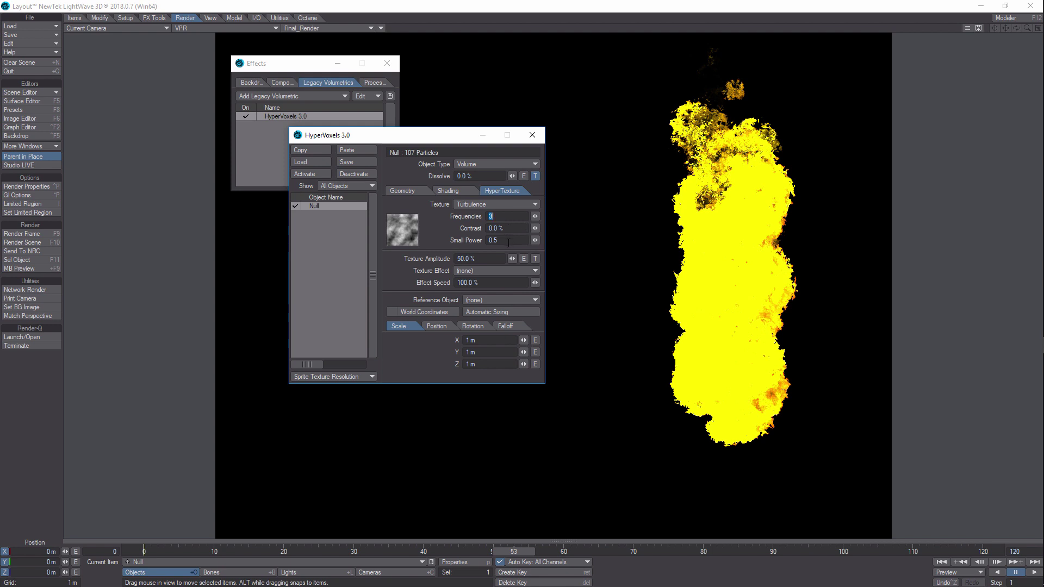
Set the HyperTexture's texture effect to Dissolve and its scale to 2 m on X, Y and Z.
left_click(535, 271)
left_click(517, 286)
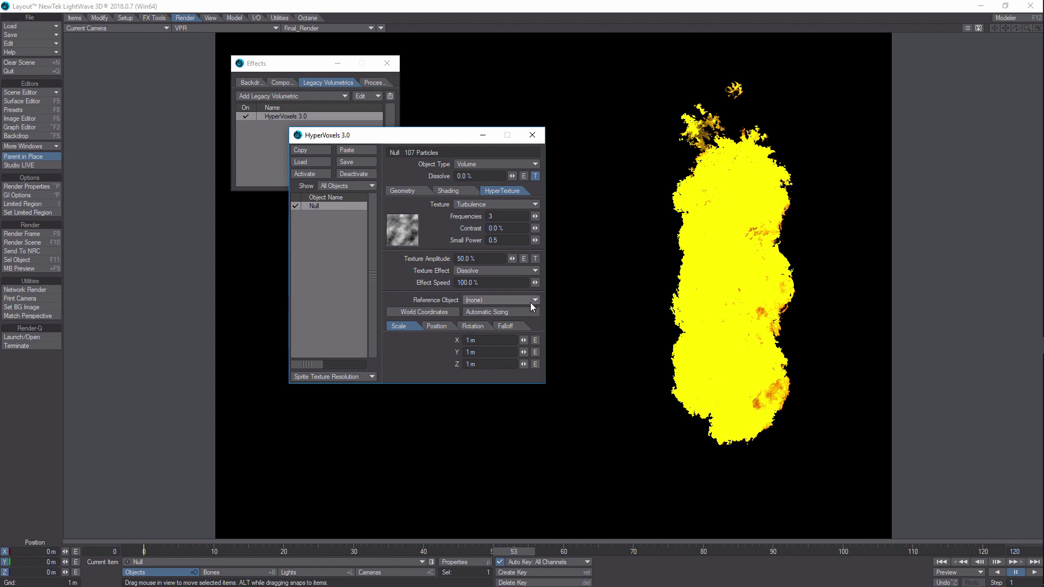
left_click(471, 341)
type("2")
key("Tab")
type("2")
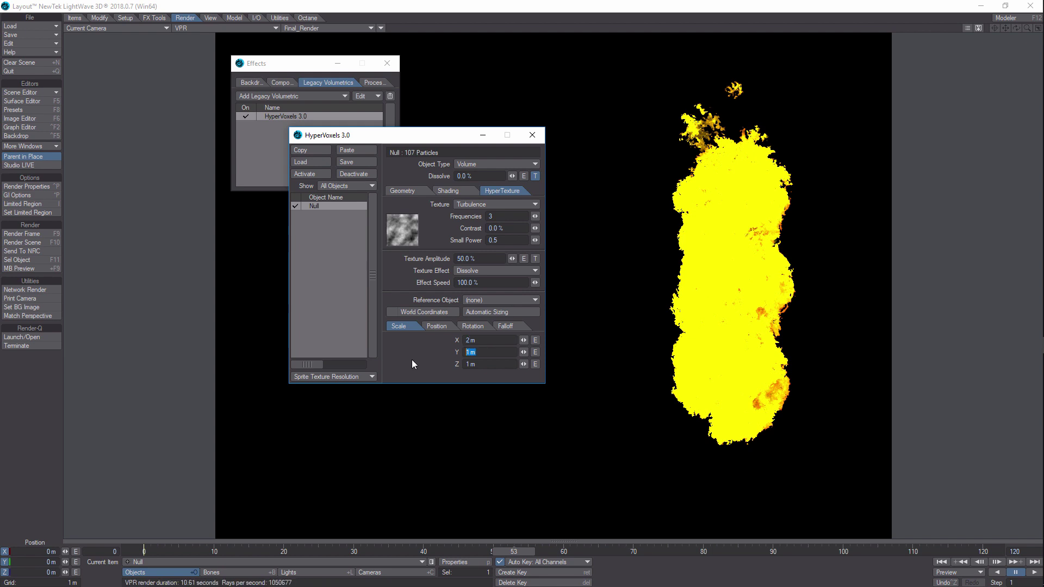
key("Tab")
type("2")
left_click(543, 422)
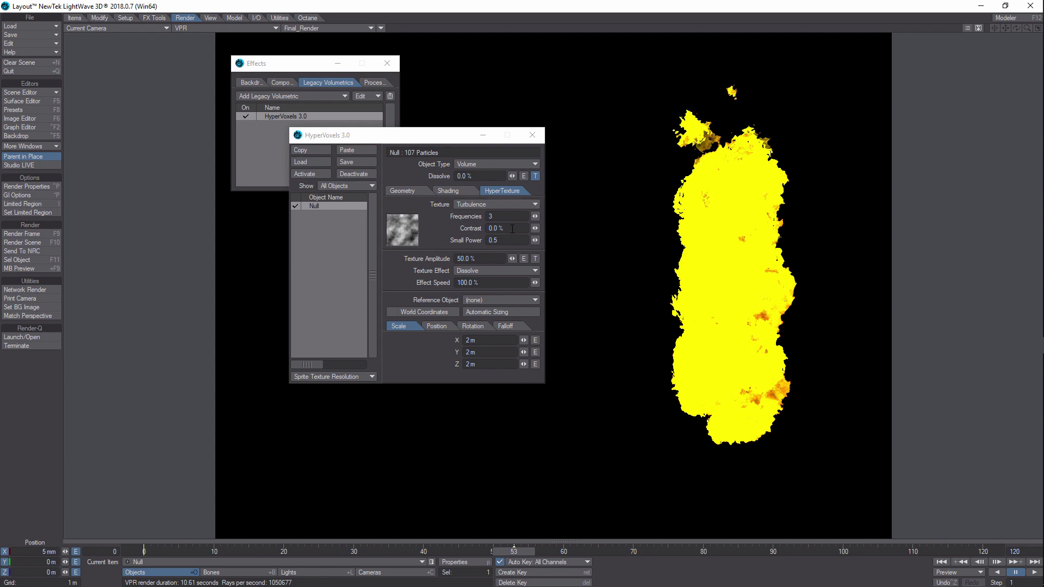
Set the HyperTexture's texture amplitude to 0%.
left_click(499, 258)
type("0")
key("Return")
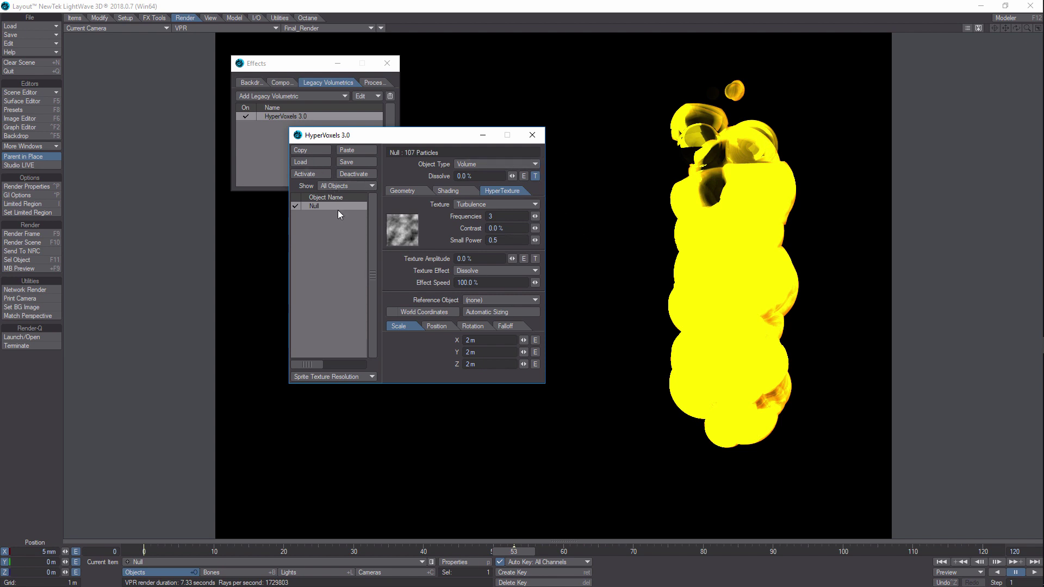
Review the Density texture's gradient in the basic shading settings and close it unchanged.
left_click(460, 191)
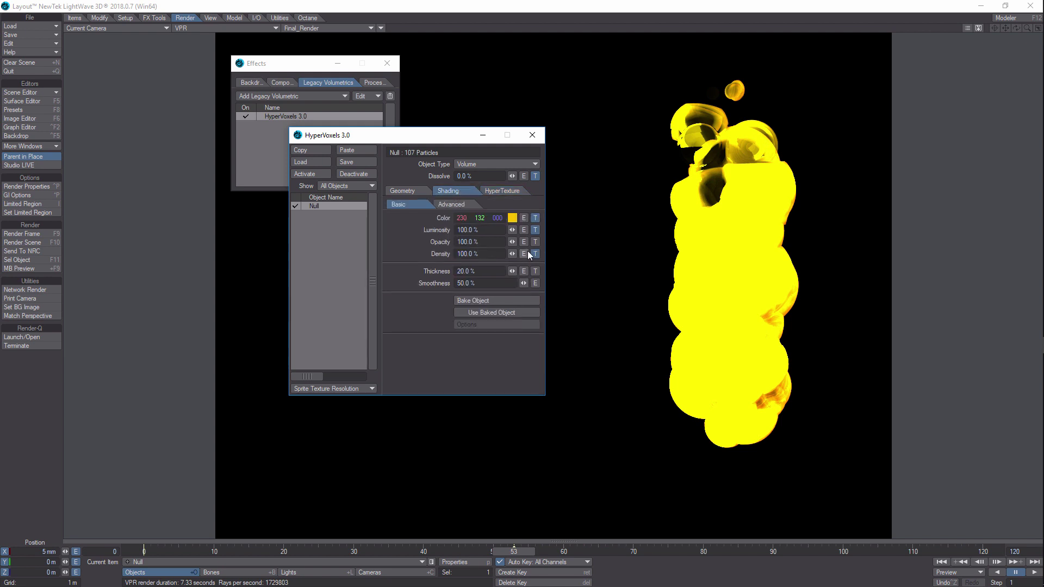
left_click(536, 254)
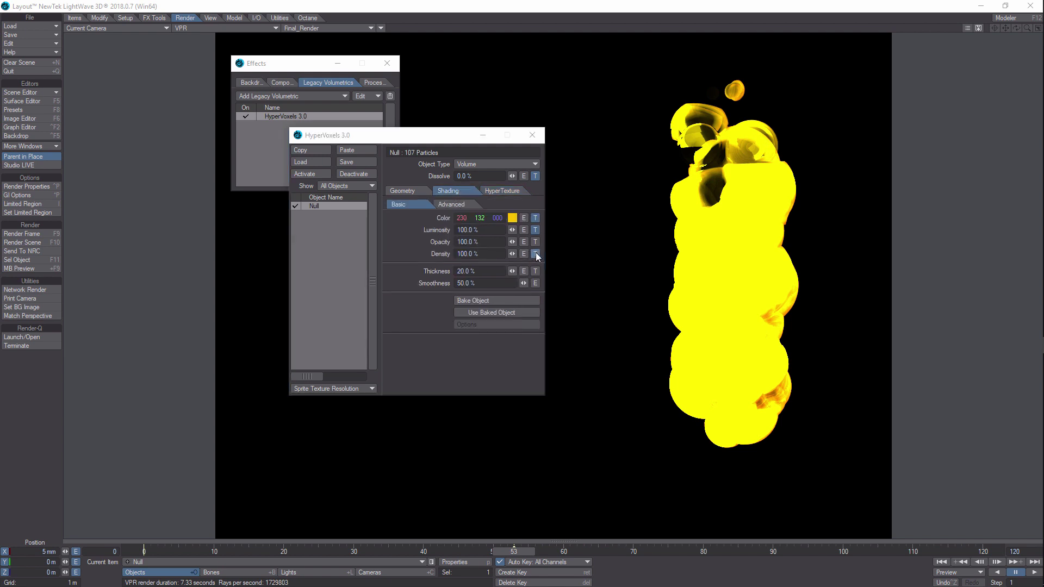
left_click(658, 221)
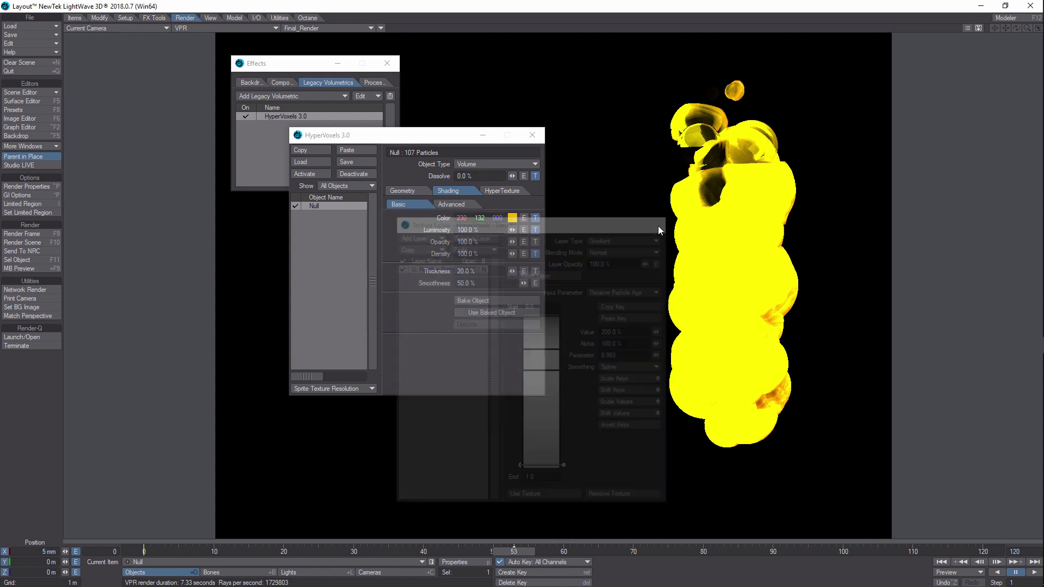
Set the HyperTexture's effect speed to 25%.
left_click(515, 191)
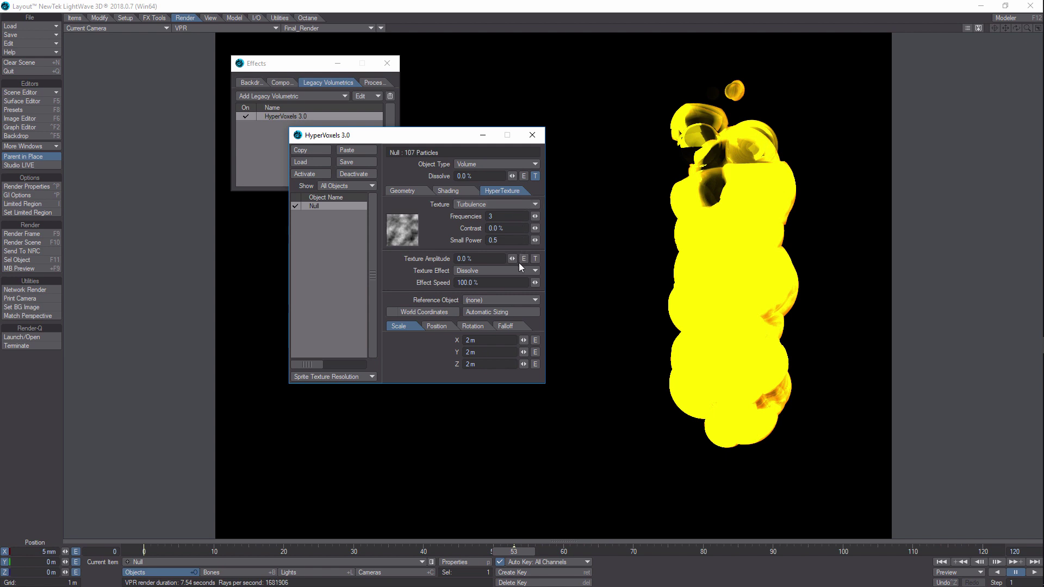
left_click(468, 283)
type("25")
key("Tab")
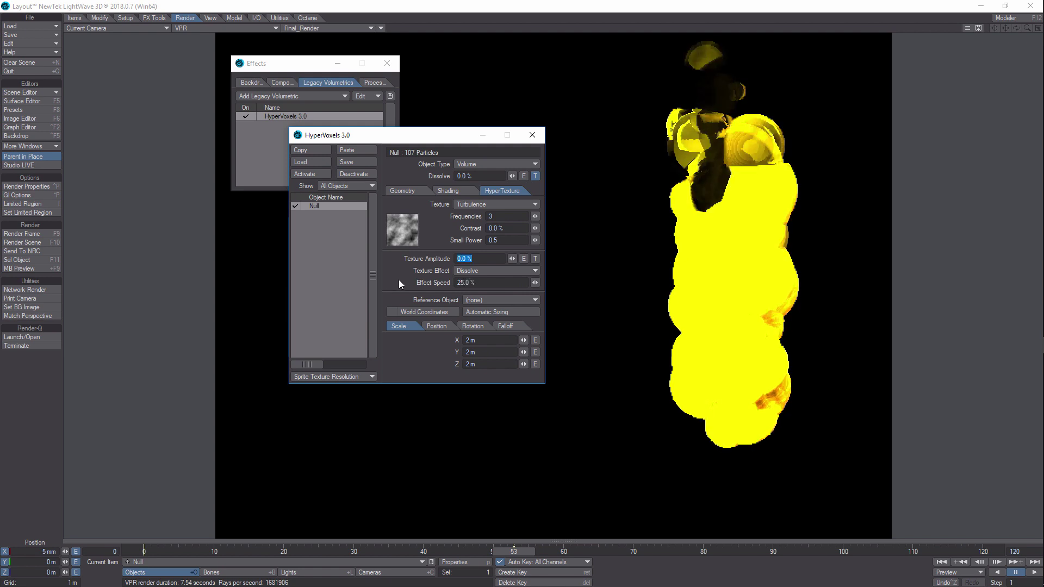
left_click(596, 342)
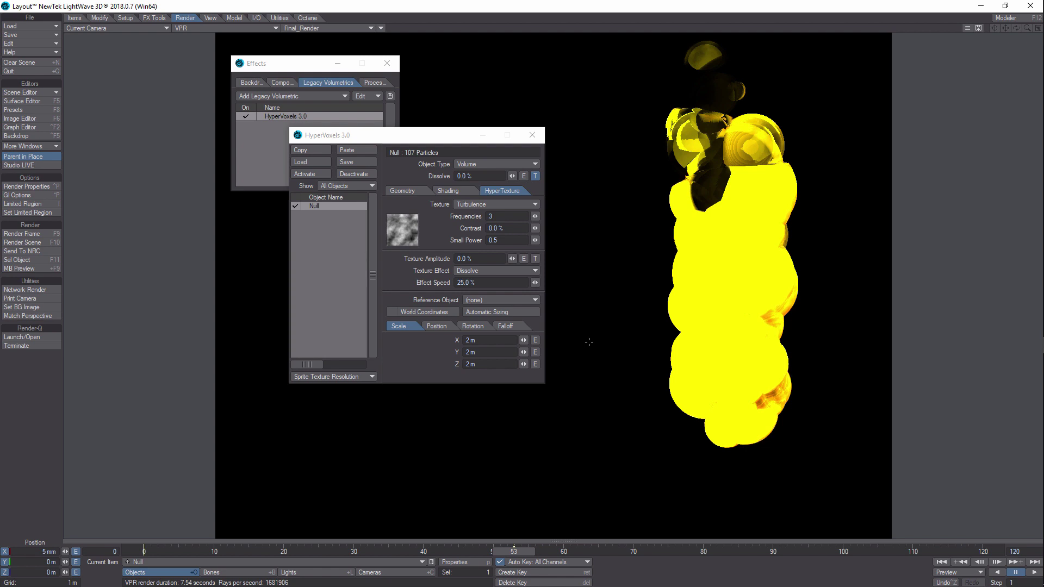
Add a texture to the HyperTexture's texture amplitude as a Gradient layer with Relative Particle Age as input parameter.
left_click(536, 259)
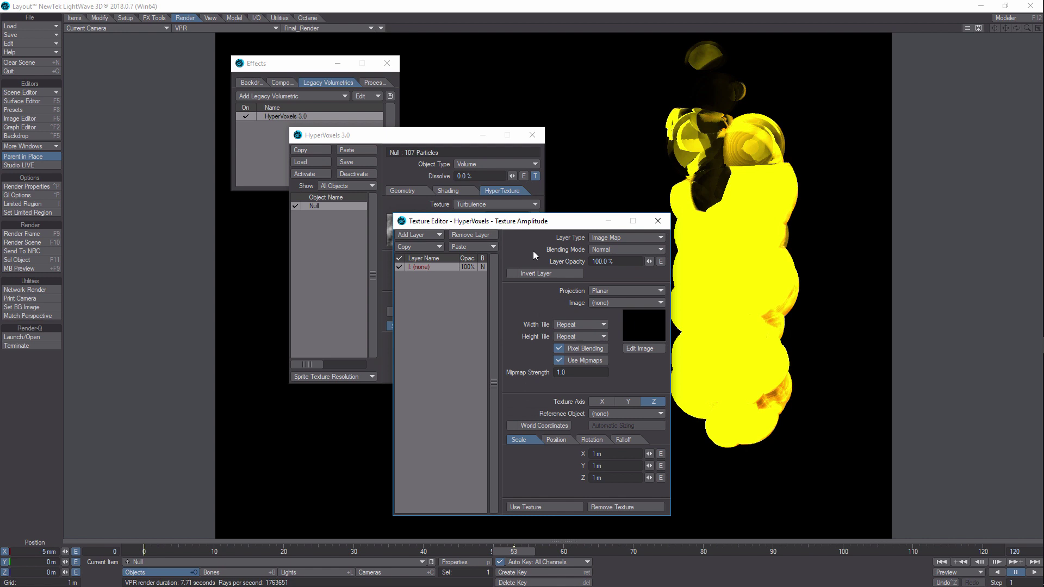
left_click_drag(587, 220, 425, 135)
left_click(484, 152)
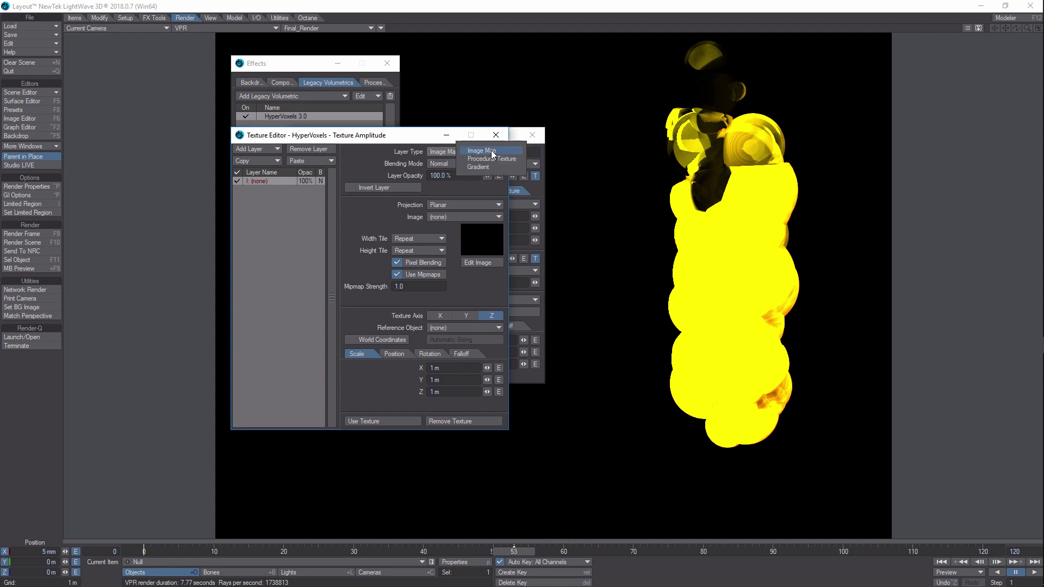
left_click(493, 165)
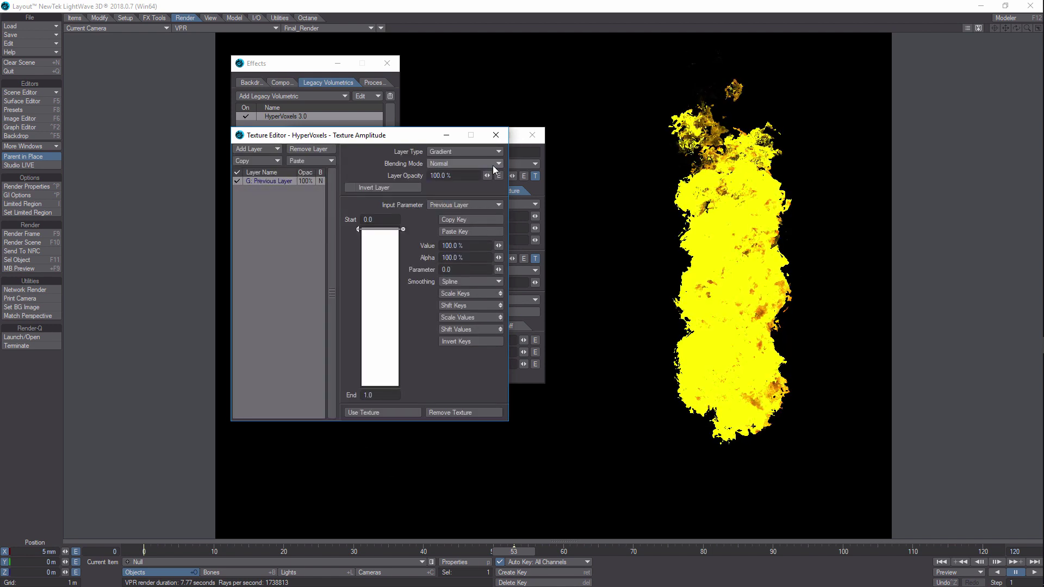
left_click(496, 205)
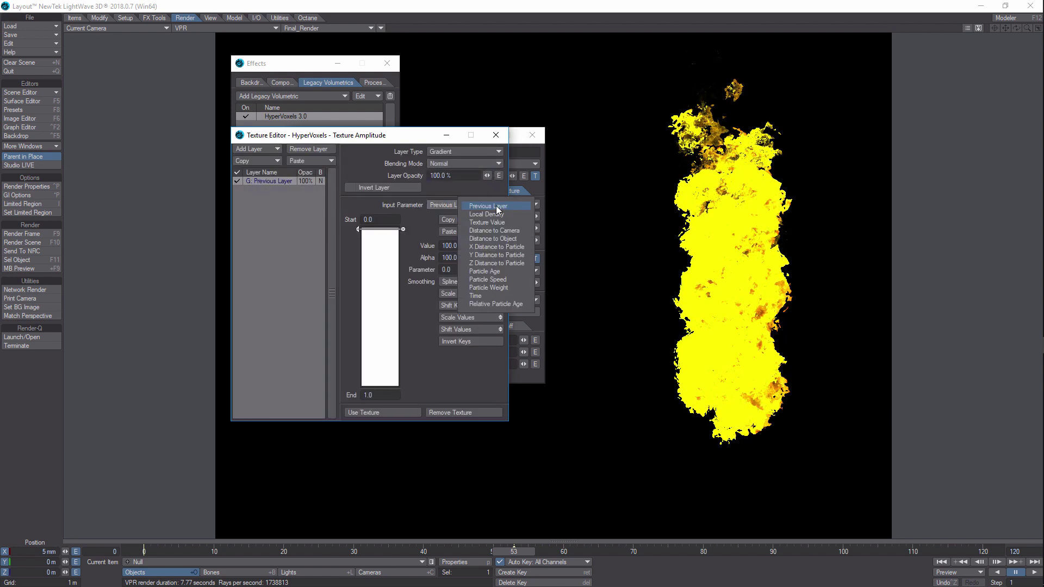
left_click(501, 304)
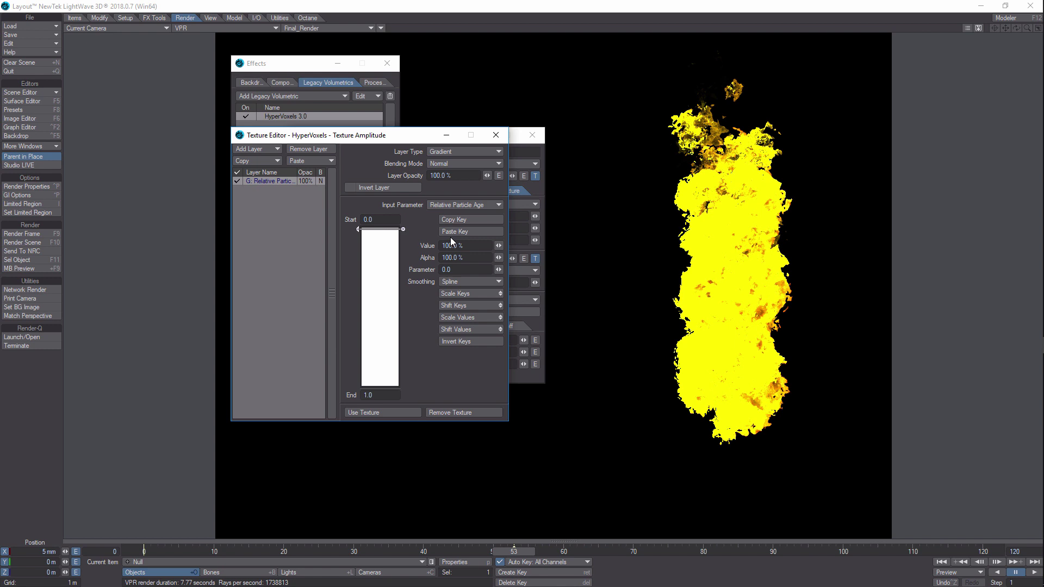
Set the amplitude gradient's start key to 0% and add a key at about 0.08 with a value of 50%.
double_click(477, 246)
type("0")
key("Tab")
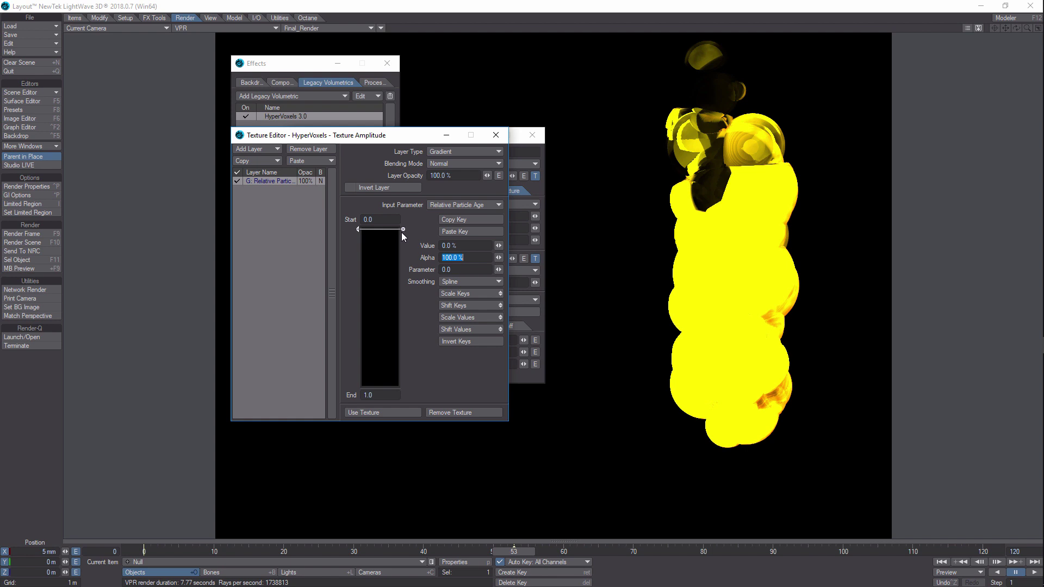
left_click(385, 237)
left_click_drag(385, 239, 386, 240)
left_click(462, 247)
type("50")
key("BackSpace")
key("BackSpace")
type("50")
left_click(489, 255)
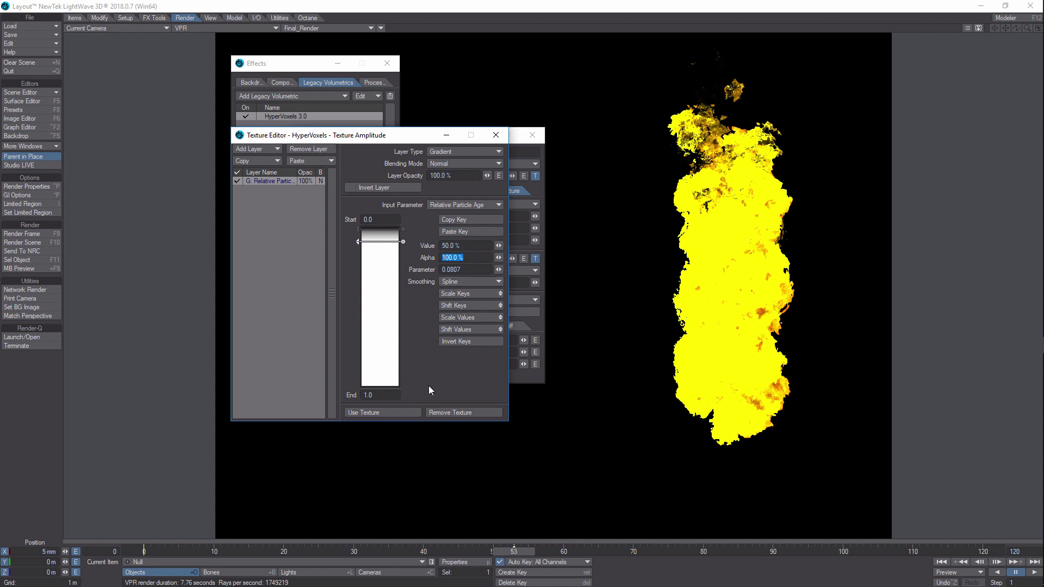
Add a key near the end of the amplitude gradient with a value of 100% and close the texture and HyperVoxels windows.
left_click(385, 383)
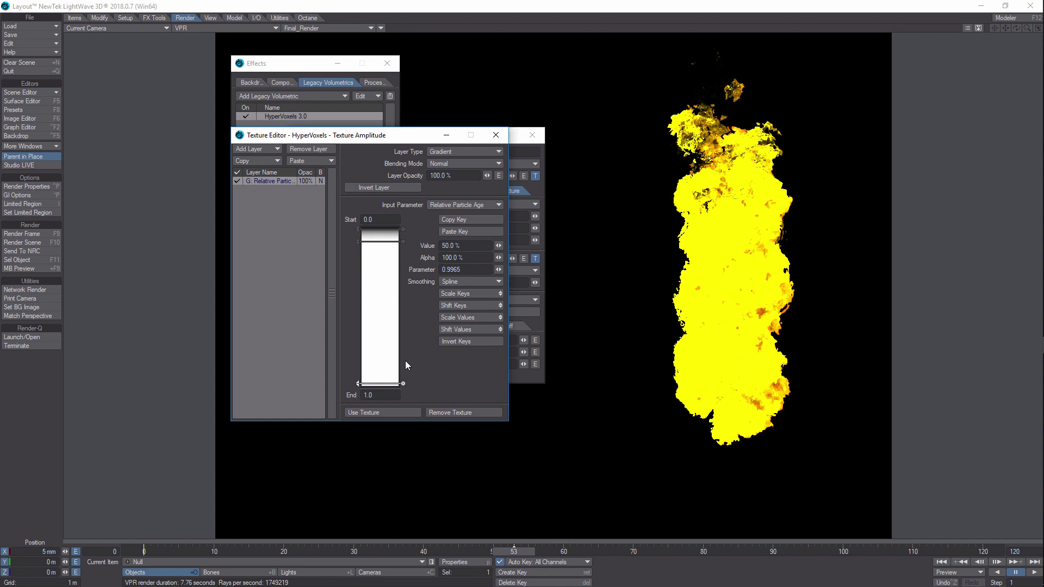
left_click(463, 248)
type("100")
key("Tab")
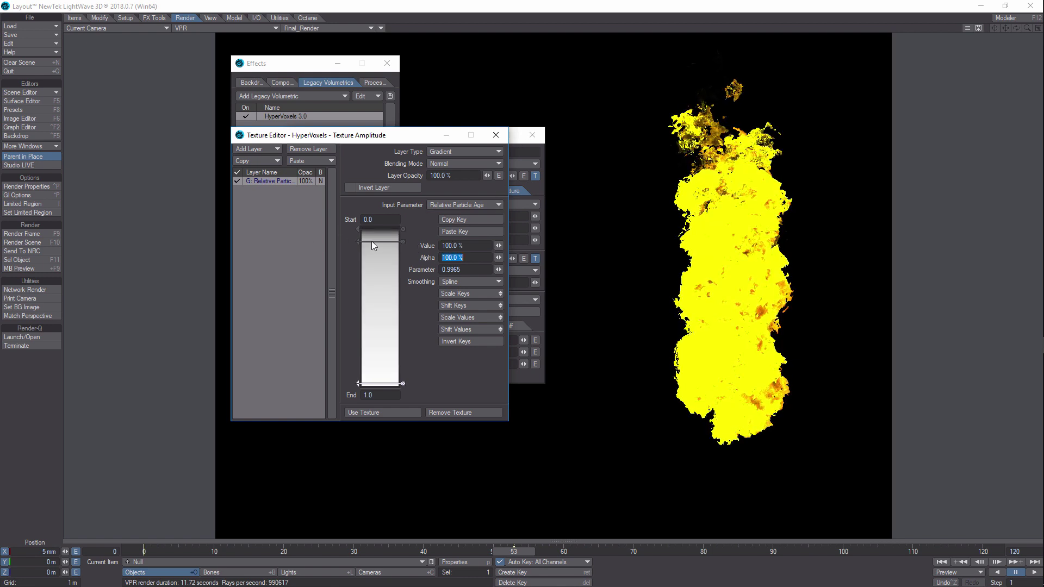
left_click(499, 137)
left_click(533, 135)
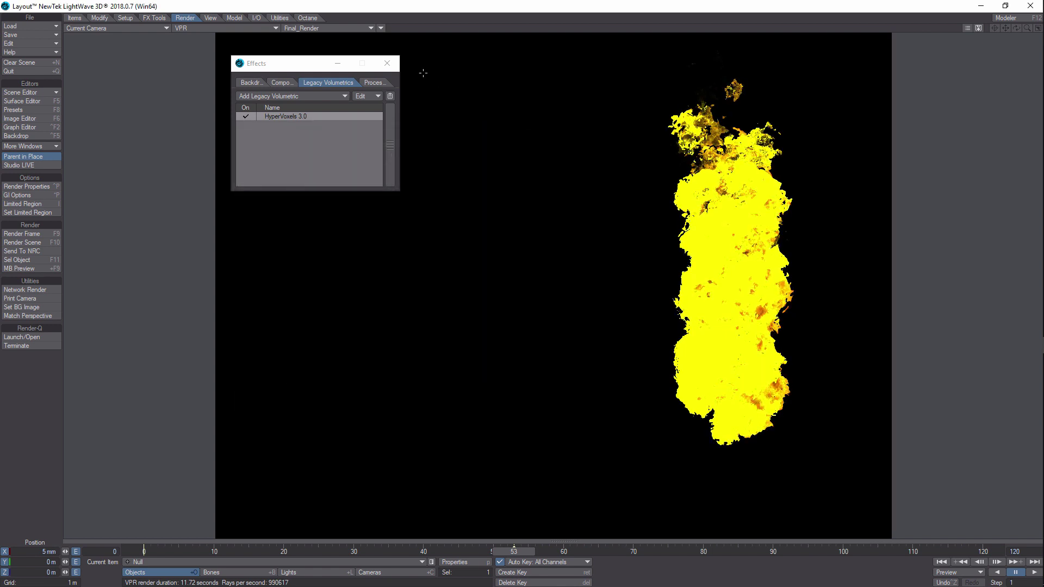
Reopen the HyperVoxels settings, set the advanced shading's render quality to Very Good and turn off Volumetric Shadows.
left_click(319, 116)
double_click(318, 116)
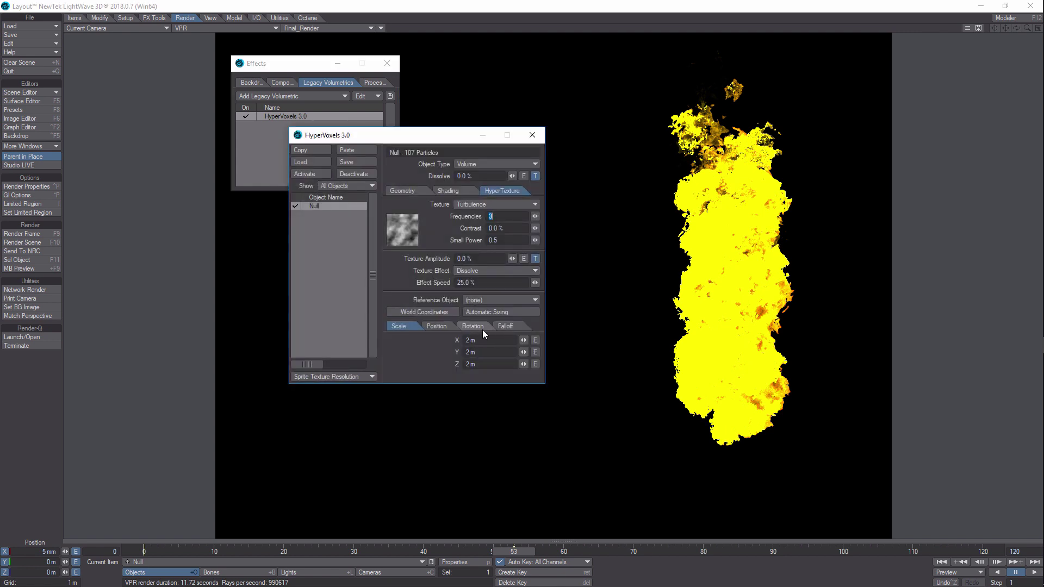
left_click(461, 190)
left_click(467, 204)
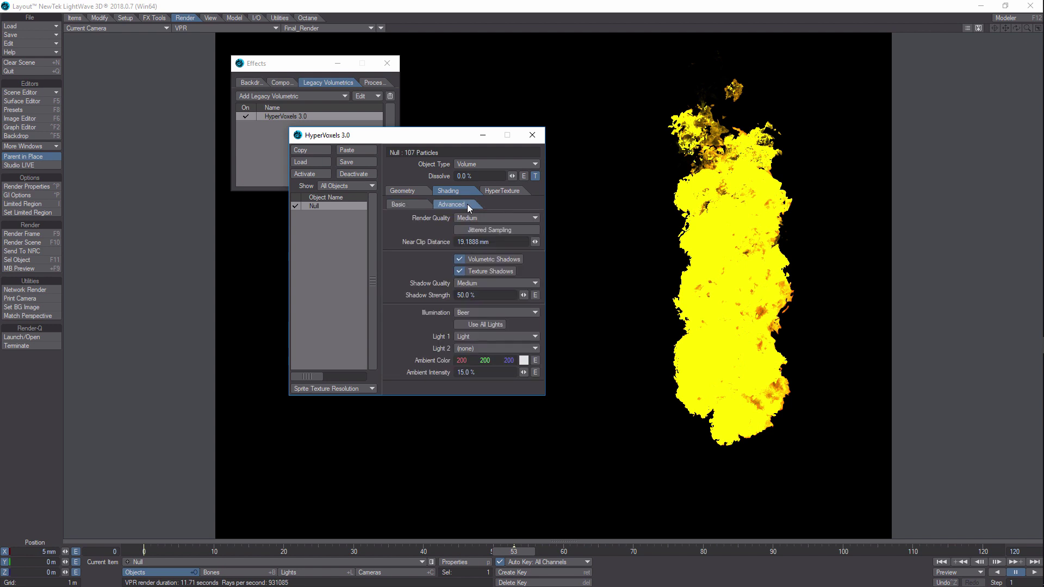
left_click(534, 217)
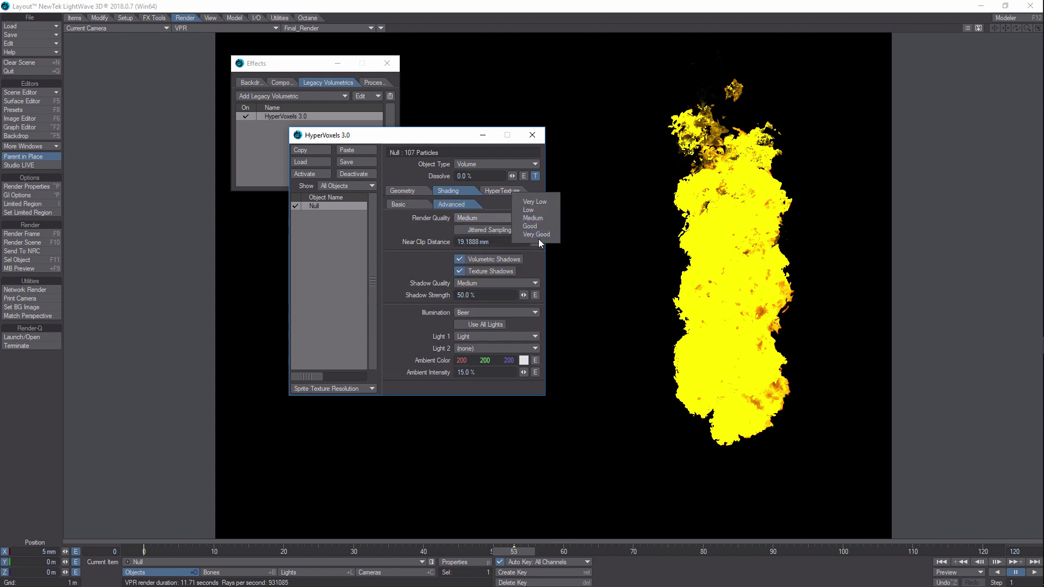
left_click(537, 235)
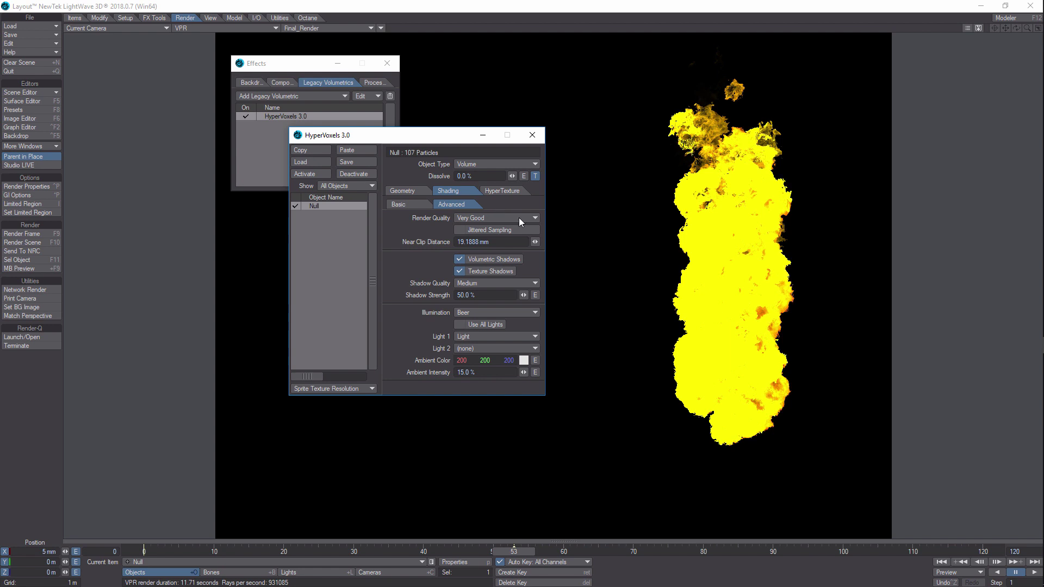
left_click(459, 260)
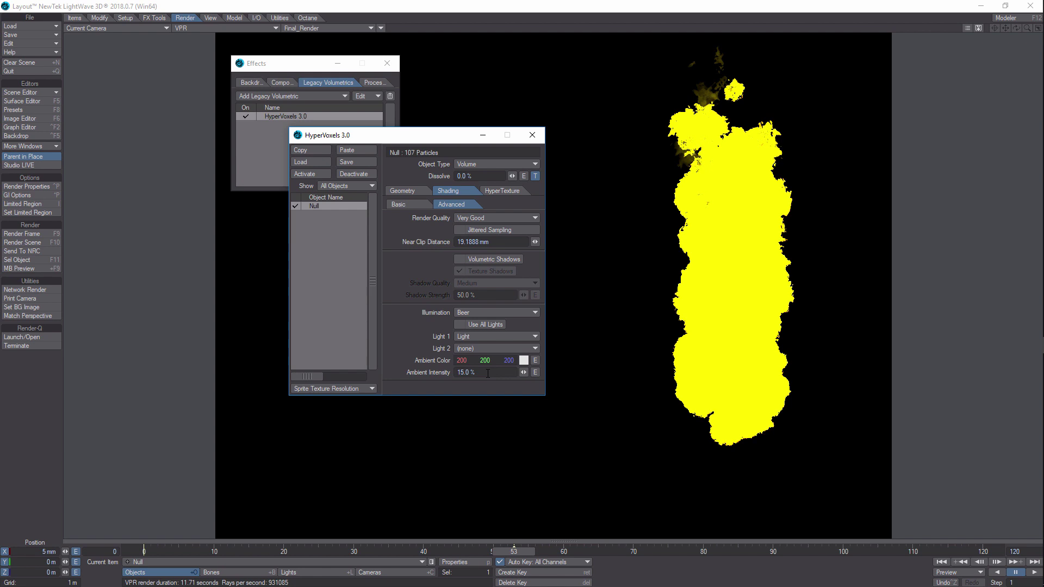
Lower the scene light's intensity to about -1.345 lx and set the HyperVoxels' Light 1 to (none).
left_click(313, 572)
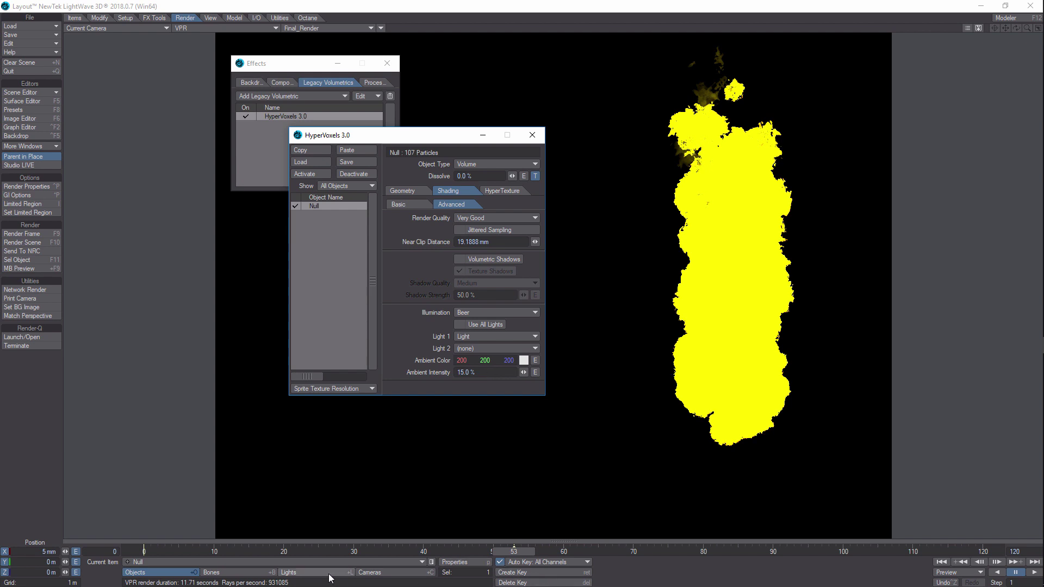
left_click(471, 562)
left_click_drag(951, 352, 951, 375)
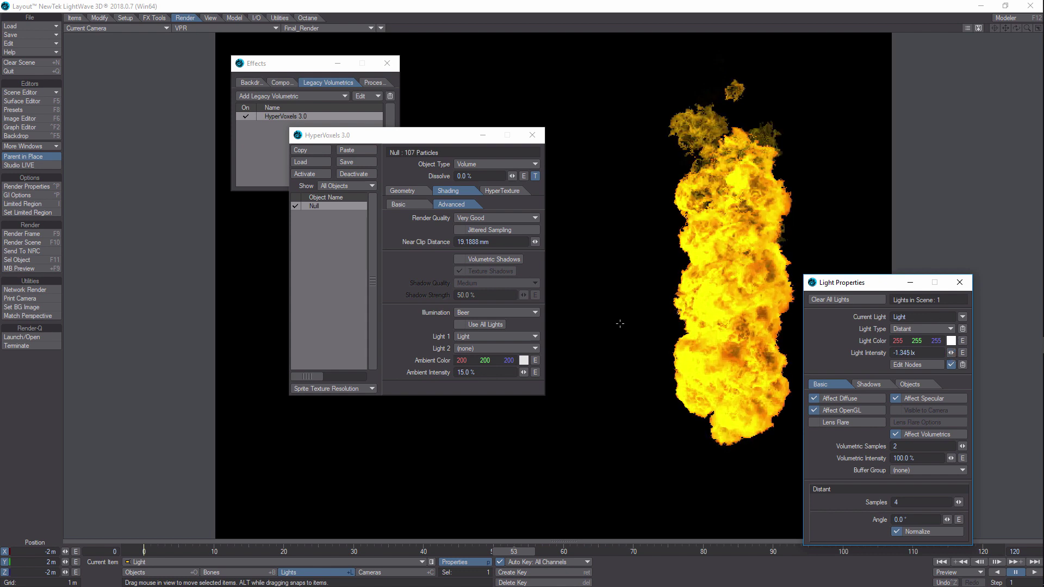
left_click(535, 337)
left_click(537, 335)
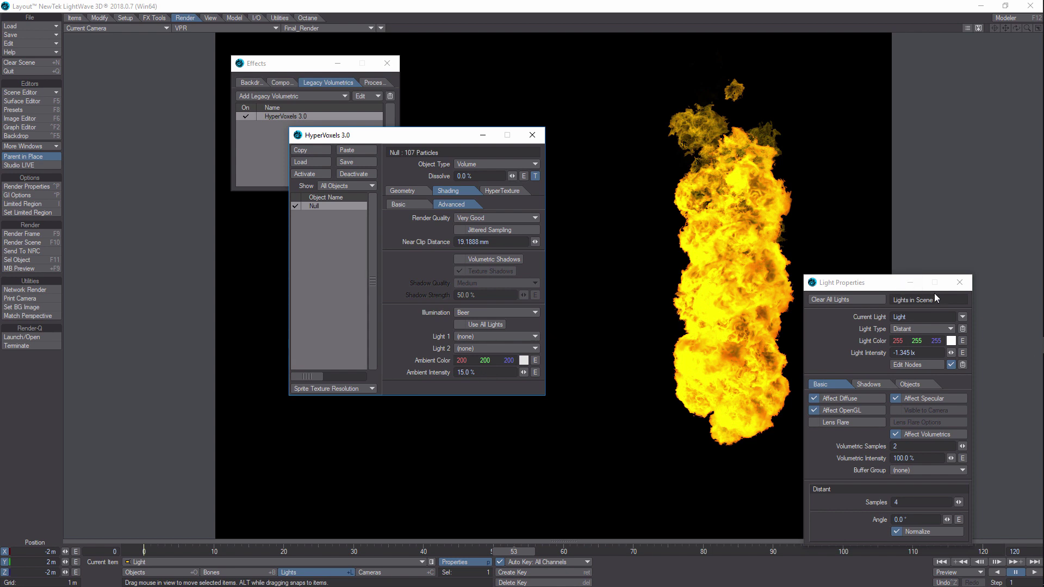
left_click(960, 282)
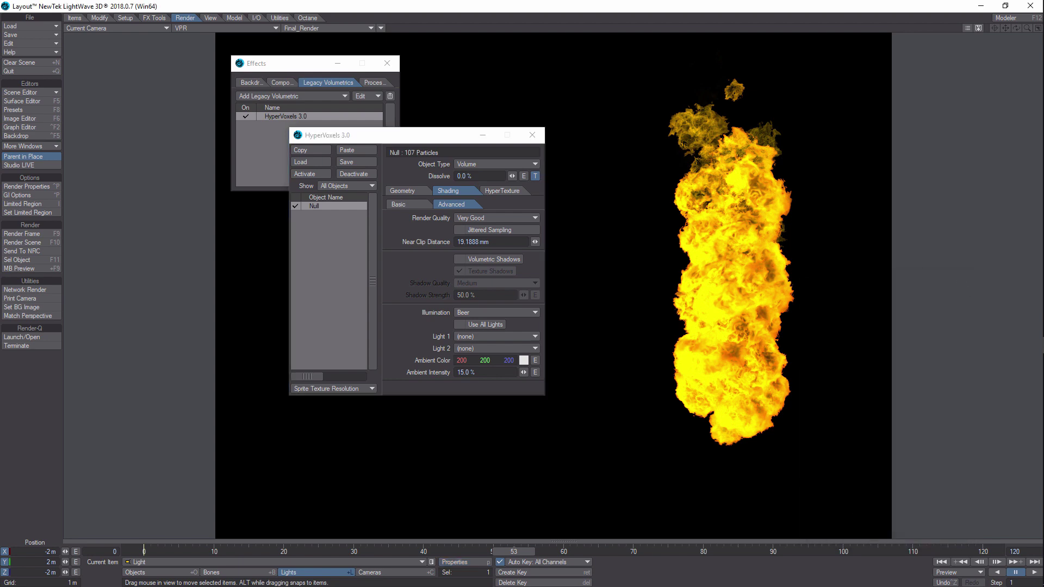
Play the fire animation up to frame 109 and review the Dissolve and Particle Size gradients along with the shading and HyperTexture settings.
left_click(1035, 573)
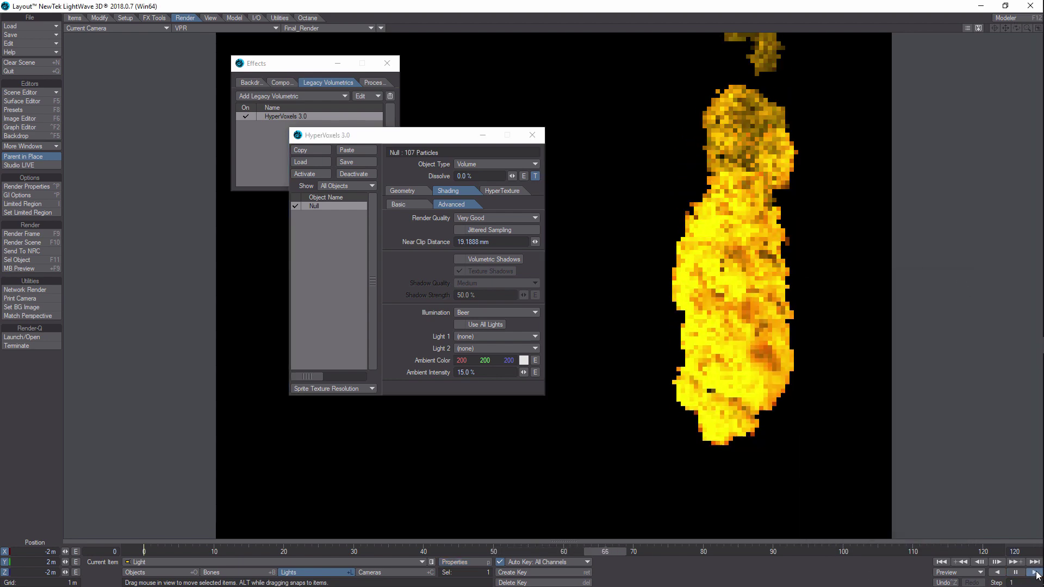
left_click(1016, 573)
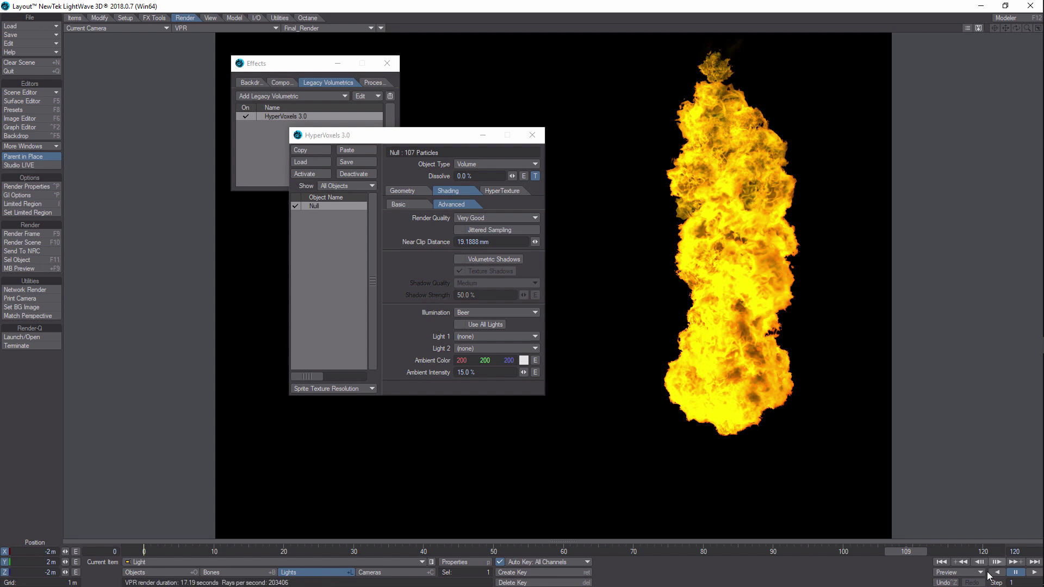
left_click(406, 193)
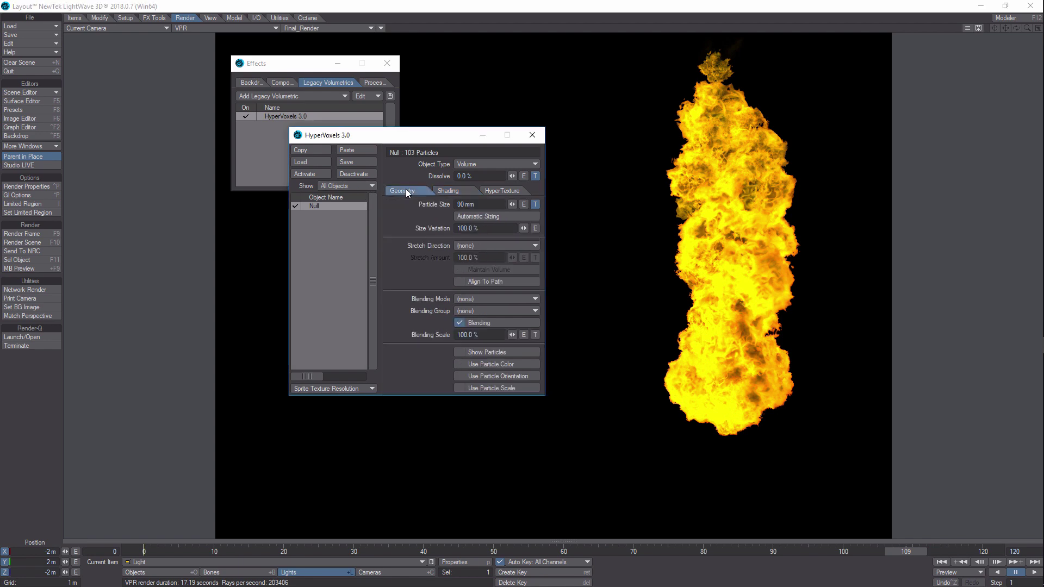
left_click(536, 176)
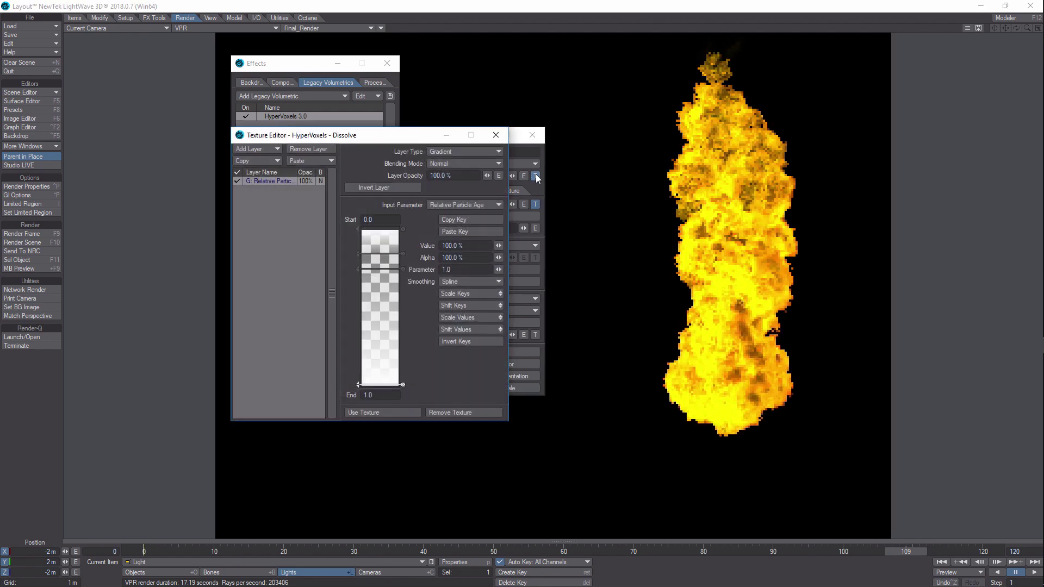
left_click(496, 135)
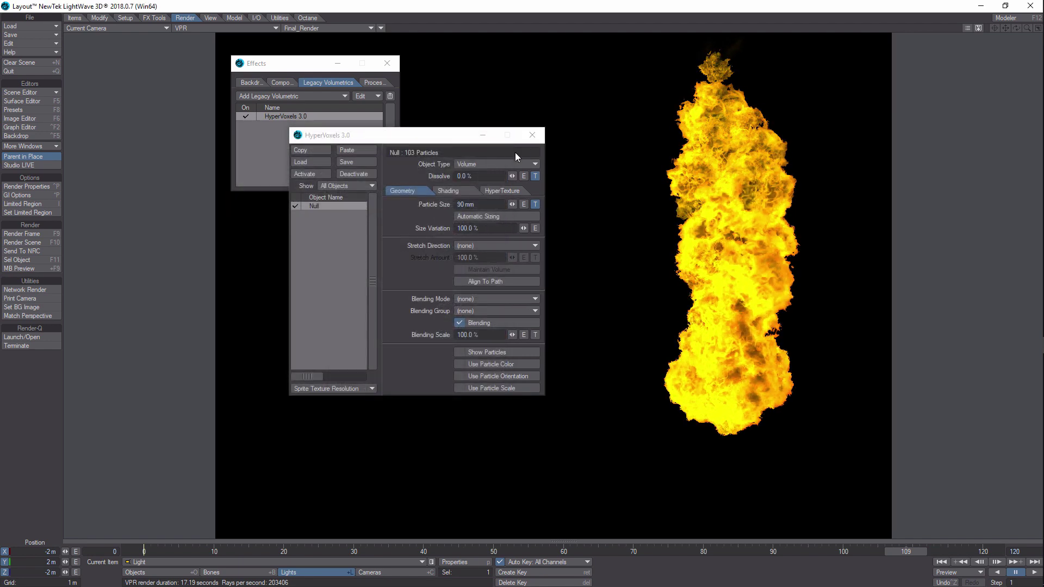
left_click(535, 205)
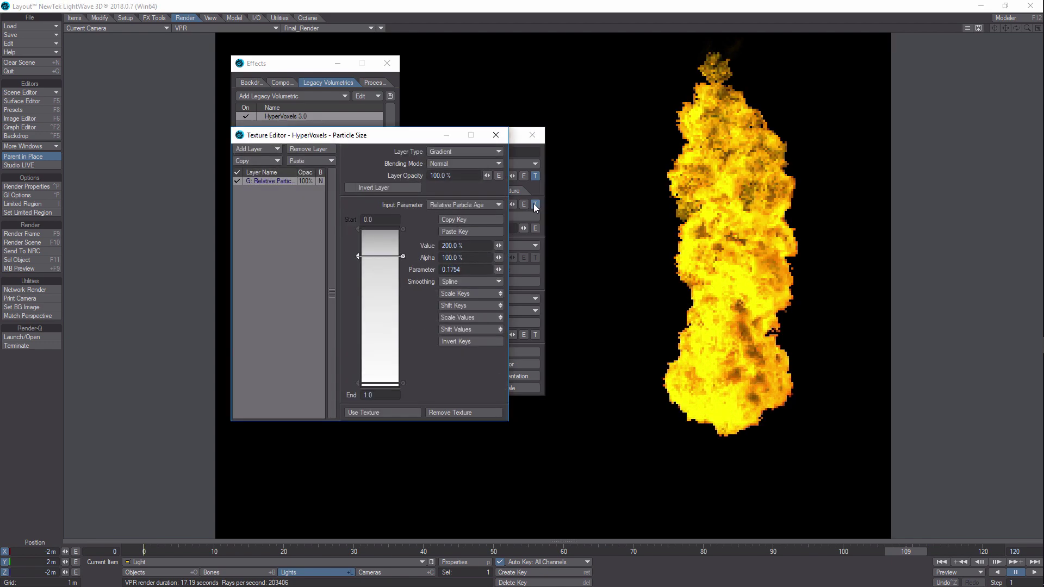
left_click(506, 138)
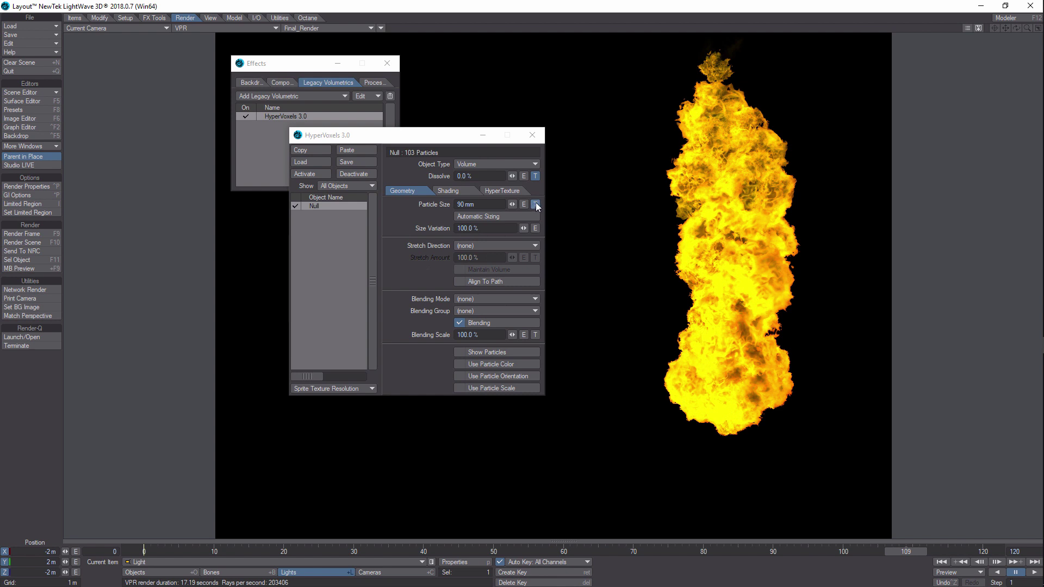
left_click(448, 191)
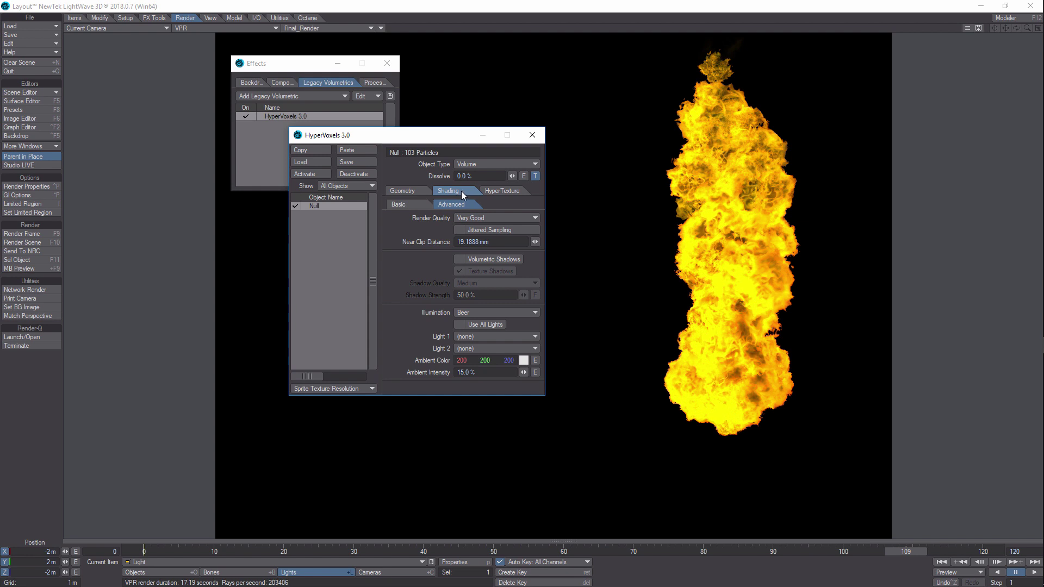
left_click(410, 191)
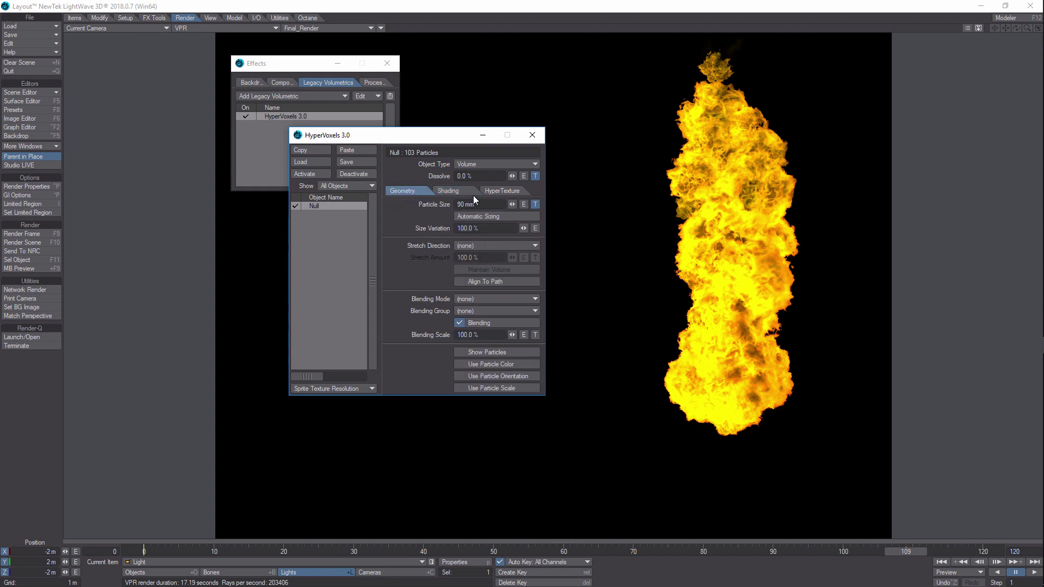
left_click(494, 191)
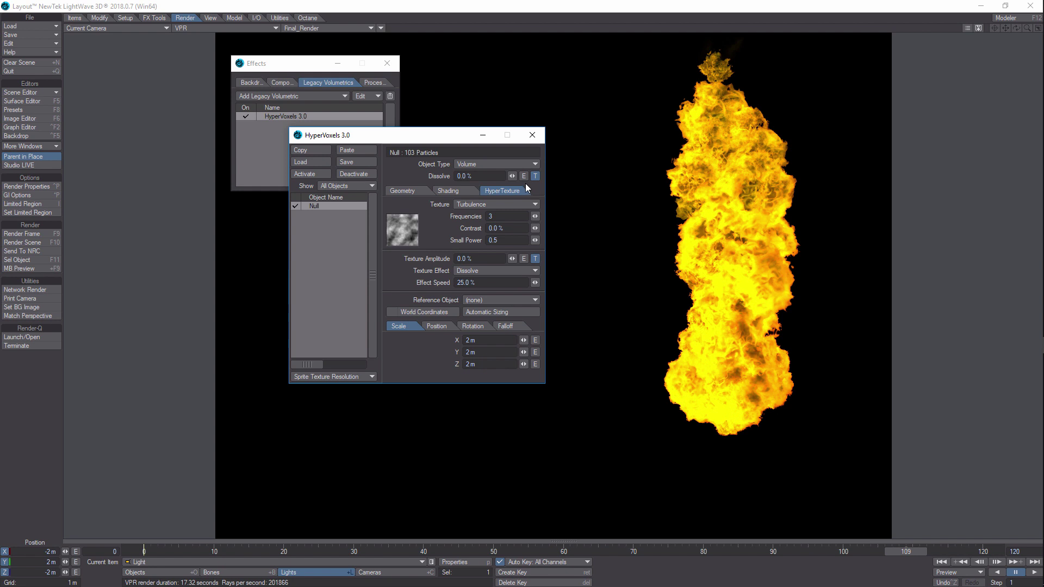
left_click(444, 192)
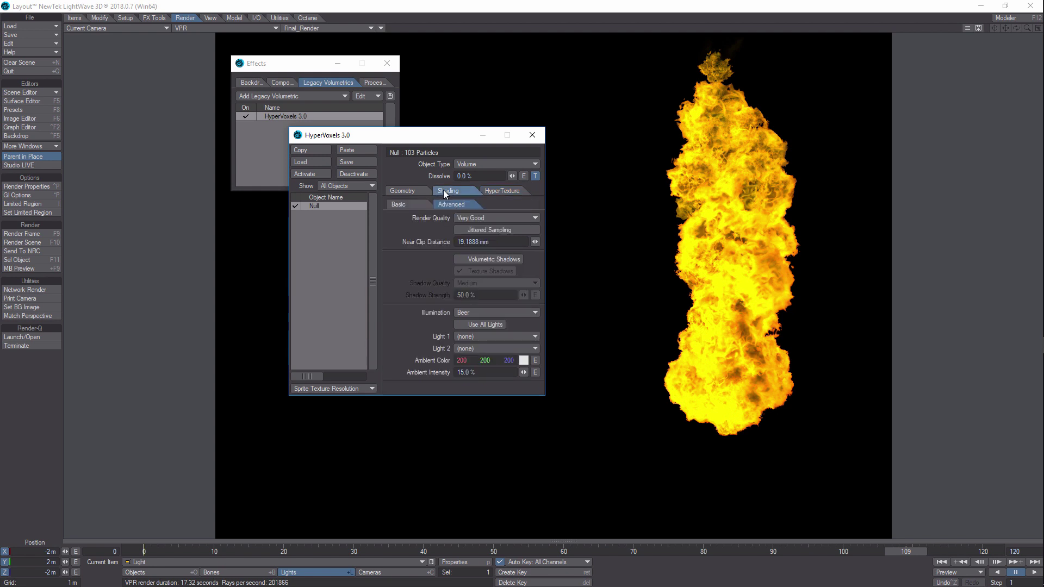
Set the luminosity in the HyperVoxels' basic shading to 5000%.
left_click(409, 205)
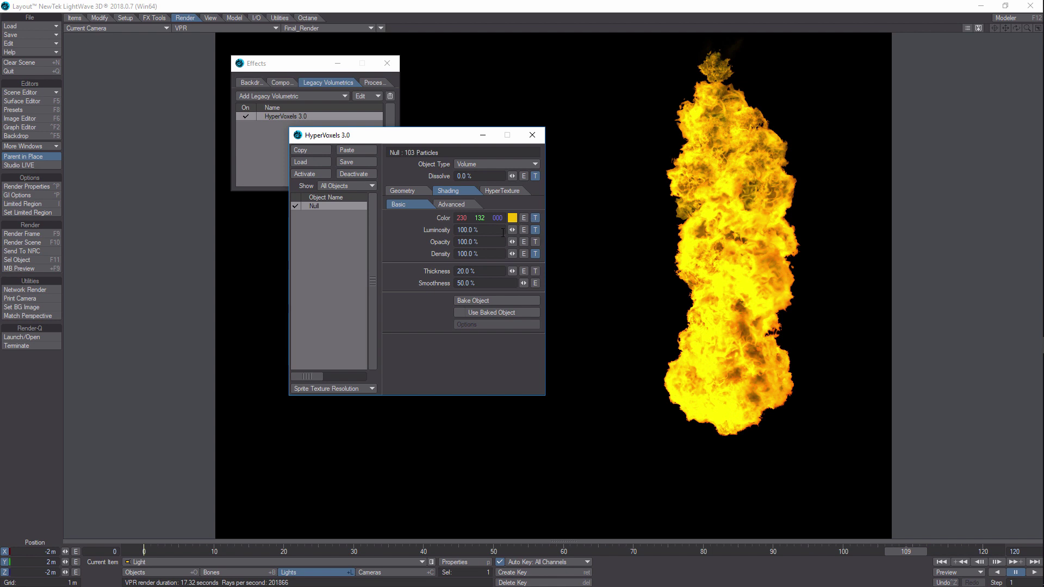
left_click(502, 231)
type("5000")
key("Tab")
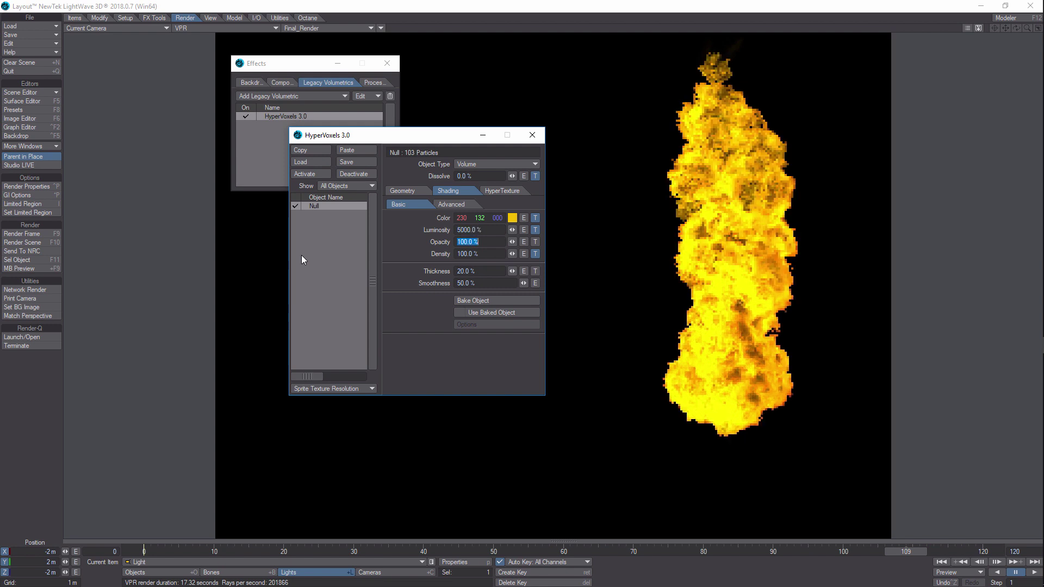
Set the basic shading's density to 440%, thickness to 3% and smoothness to 42%.
left_click(489, 243)
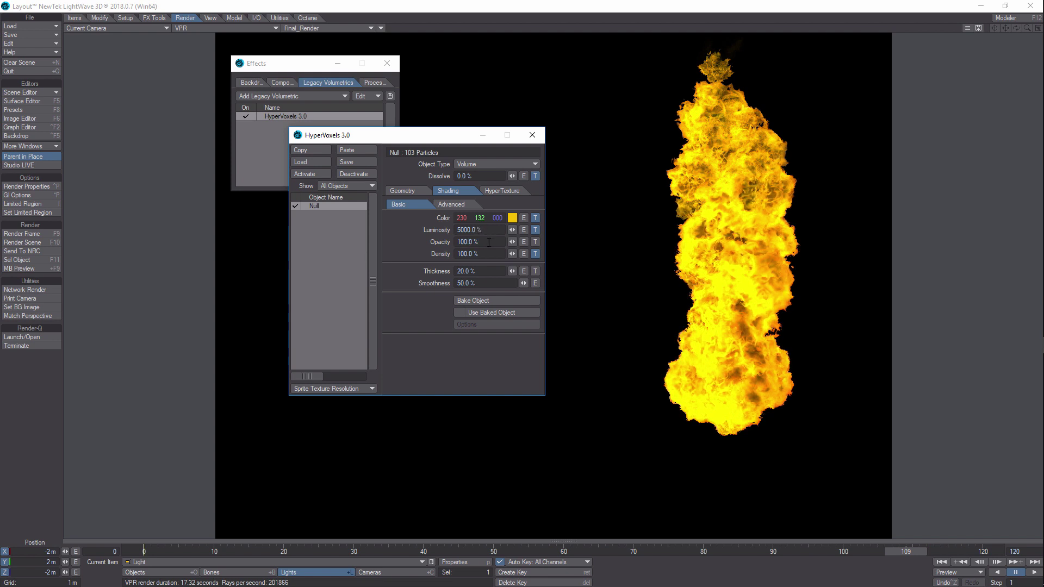
key("Tab")
type("44")
key("Tab")
type("3")
key("Tab")
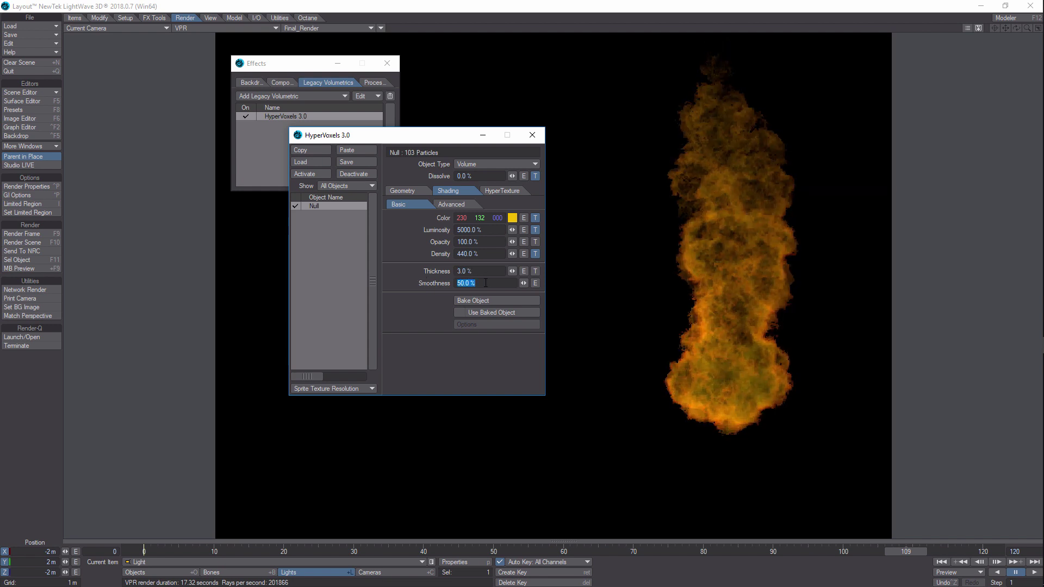
type("42")
key("Return")
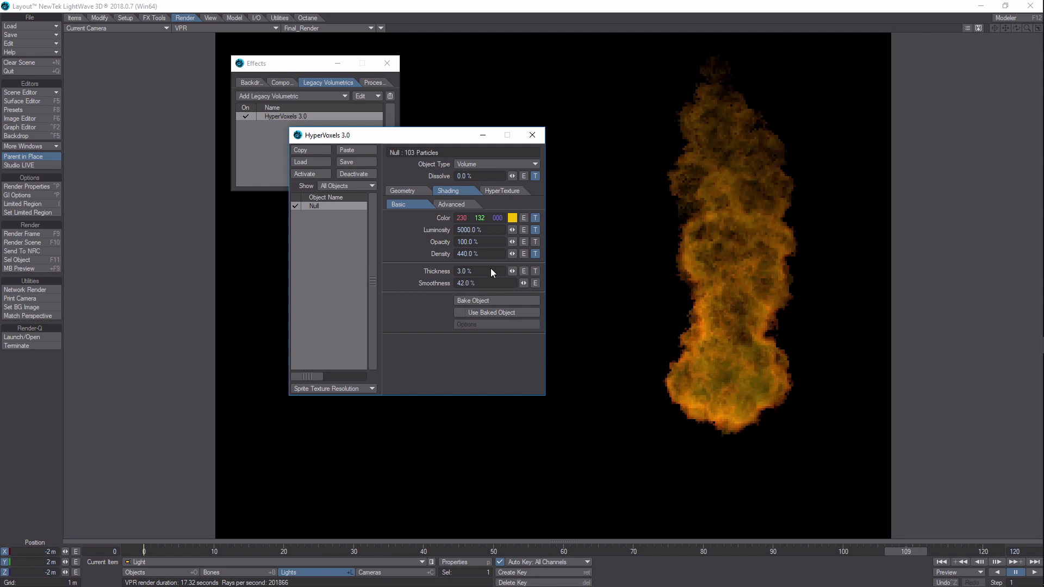
Raise the HyperVoxels' basic shading thickness to 15% and reduce it to 10%.
left_click(479, 271)
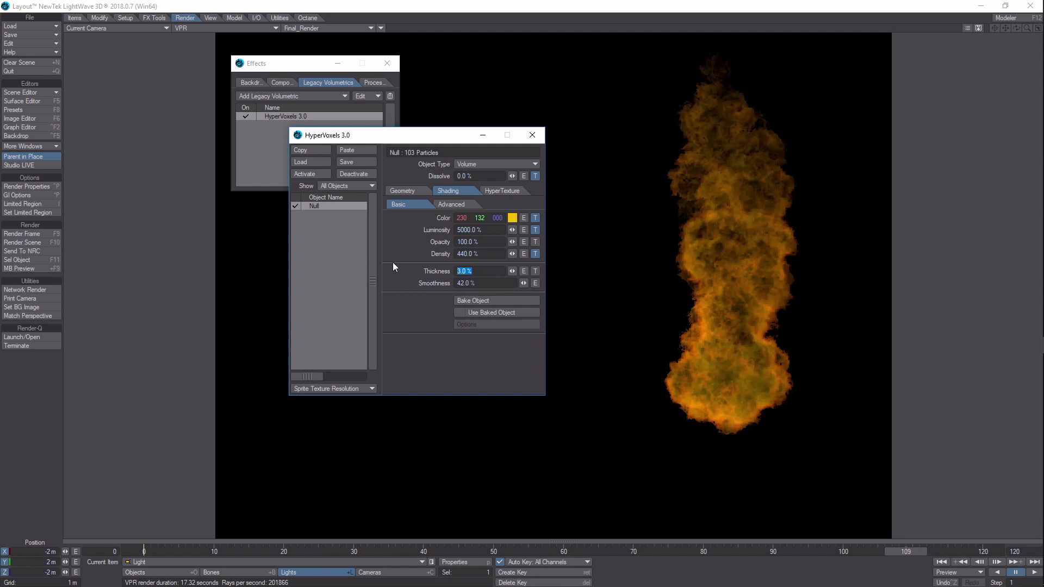
type("15")
key("Tab")
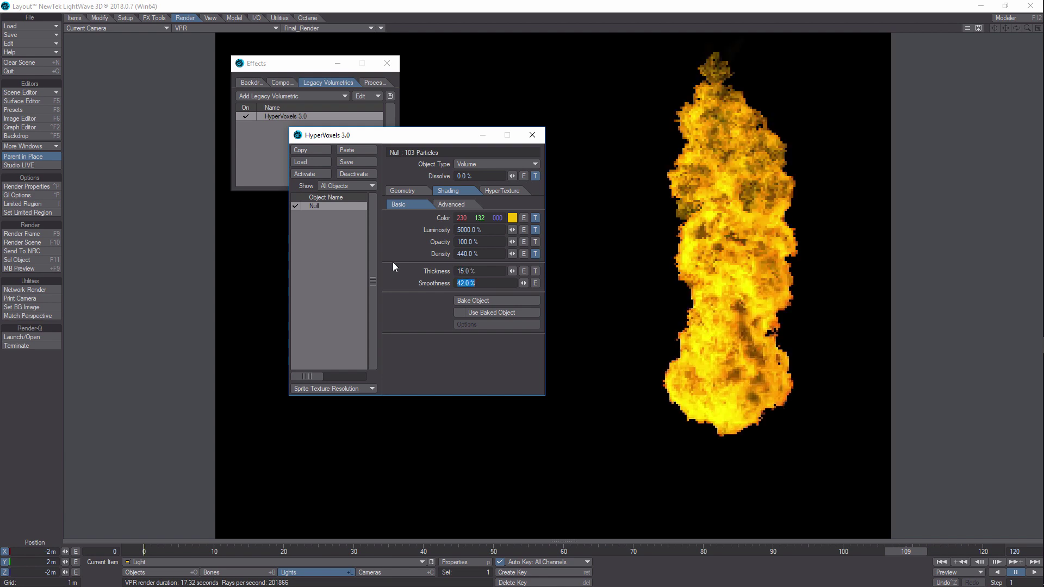
left_click(412, 307)
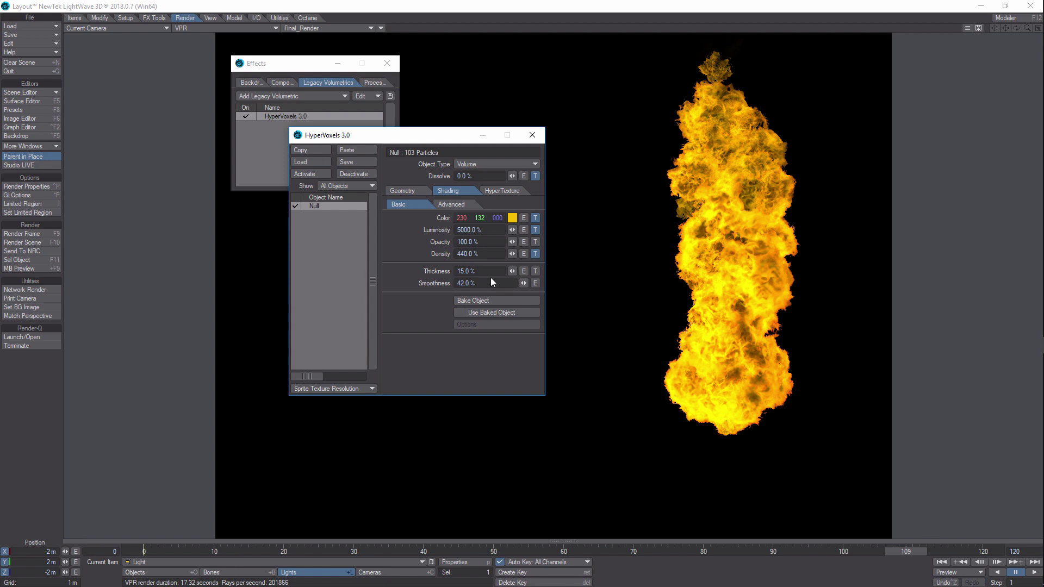
left_click_drag(514, 270, 500, 271)
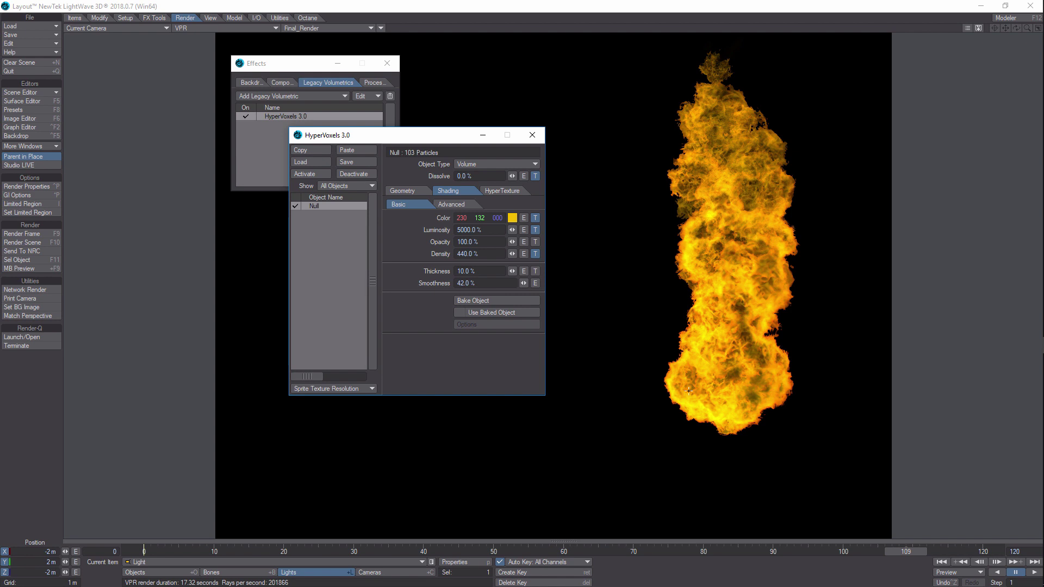
Examine the HyperVoxels' HyperTexture and geometry settings and the keys of the Dissolve gradient, and close the HyperVoxels window.
left_click(507, 191)
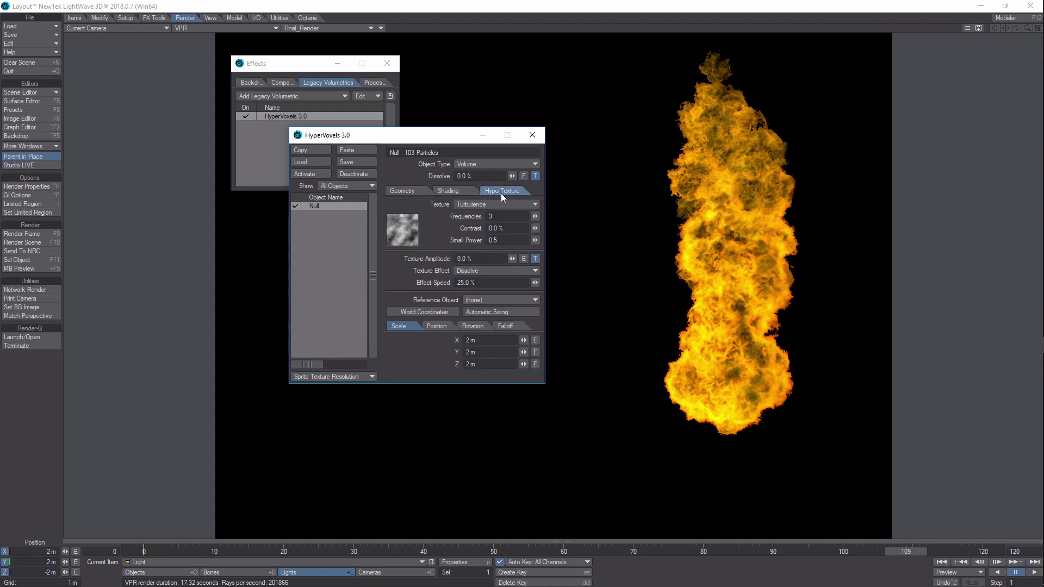
left_click(462, 194)
left_click(405, 191)
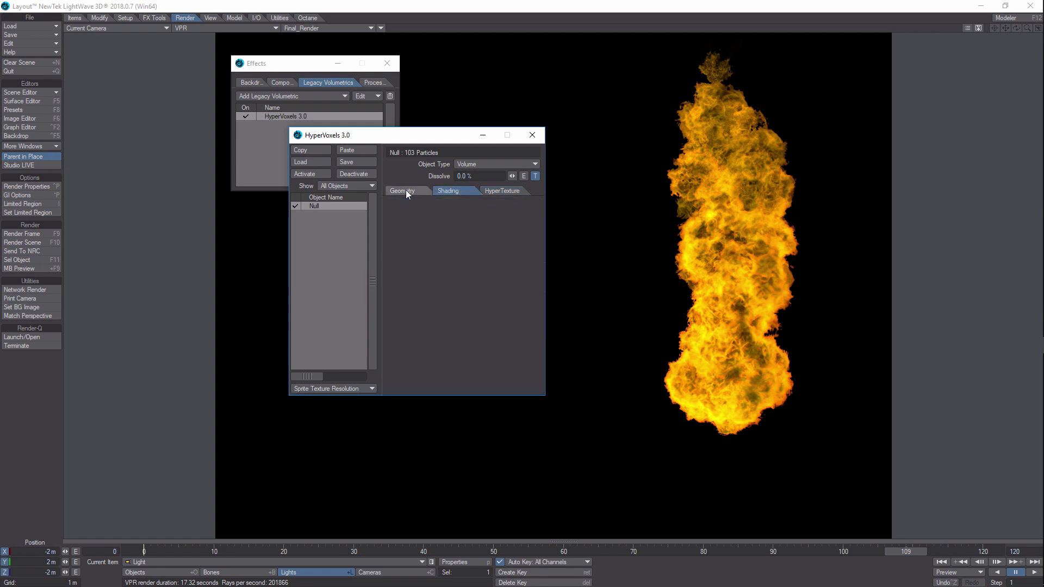
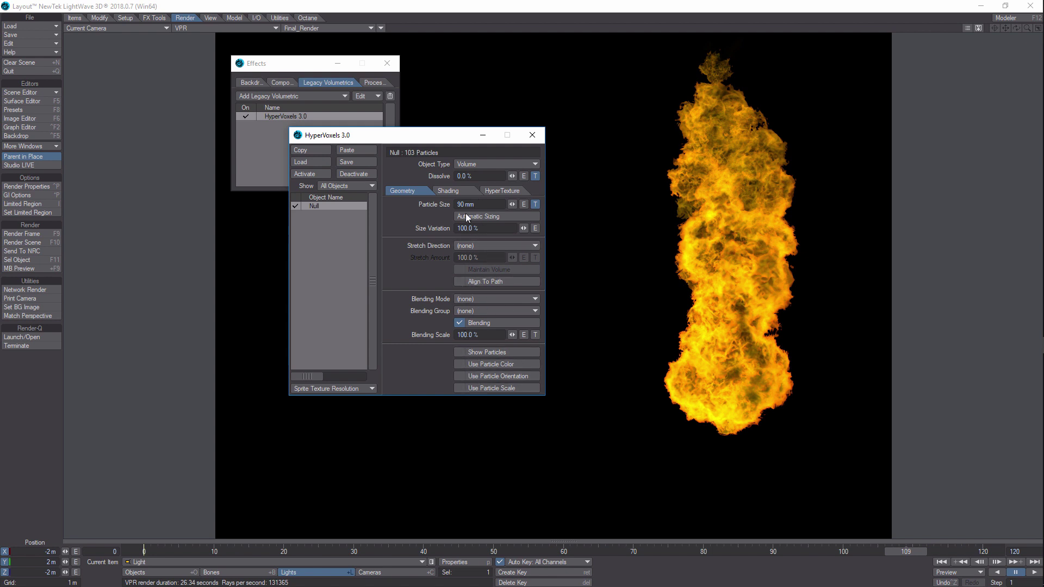
left_click(536, 175)
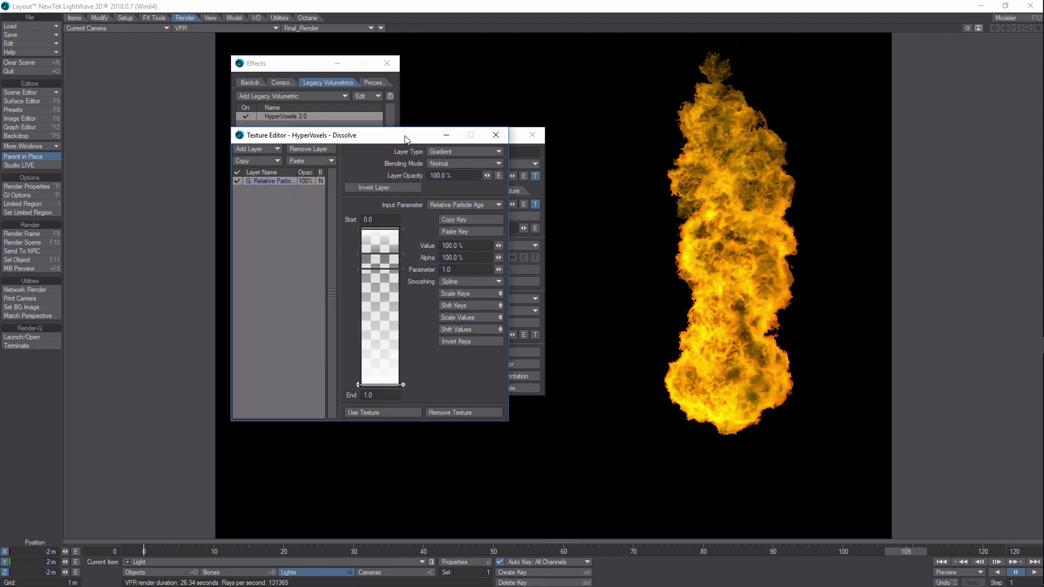
left_click(390, 231)
left_click(390, 254)
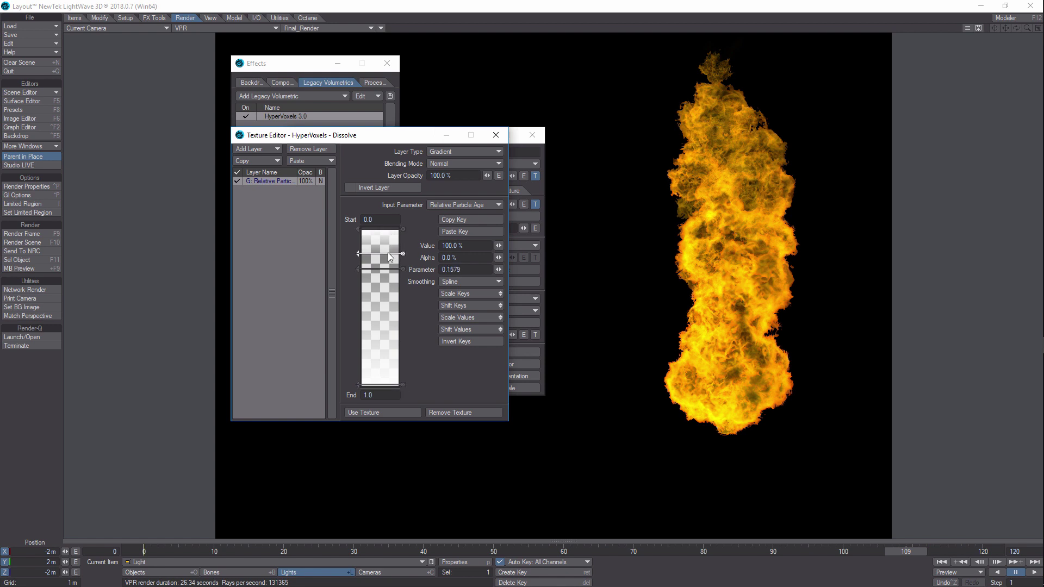
left_click(383, 385)
left_click(496, 134)
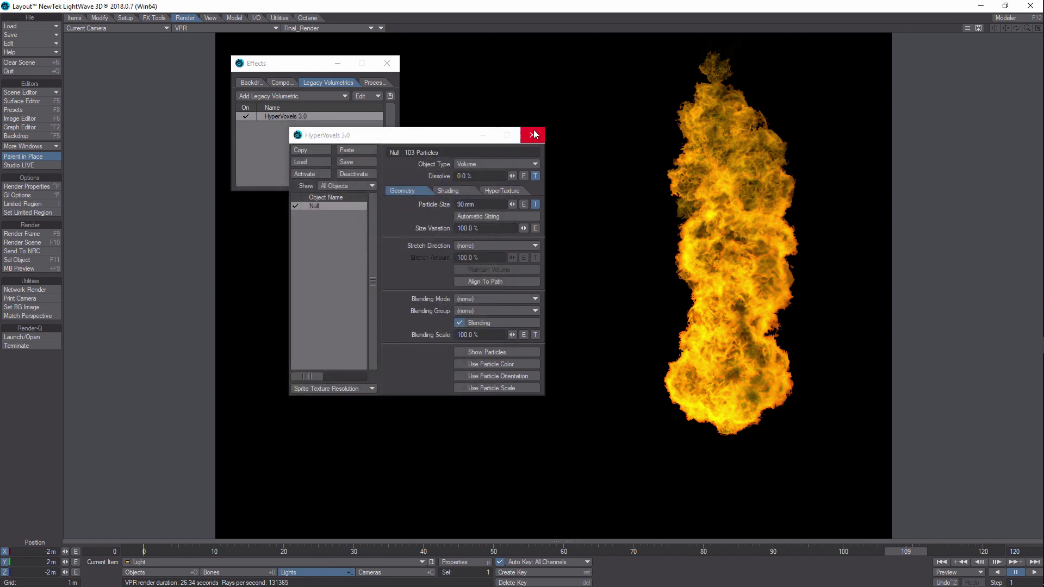
left_click(532, 134)
left_click(315, 82)
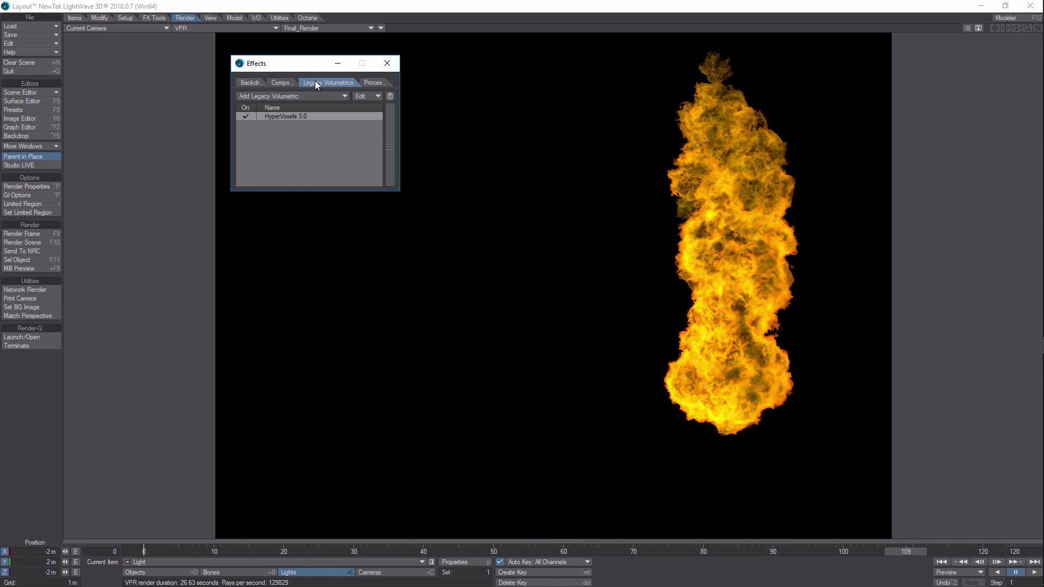
Go to frame 120 and examine the light's properties and the camera's sampling settings.
left_click(915, 549)
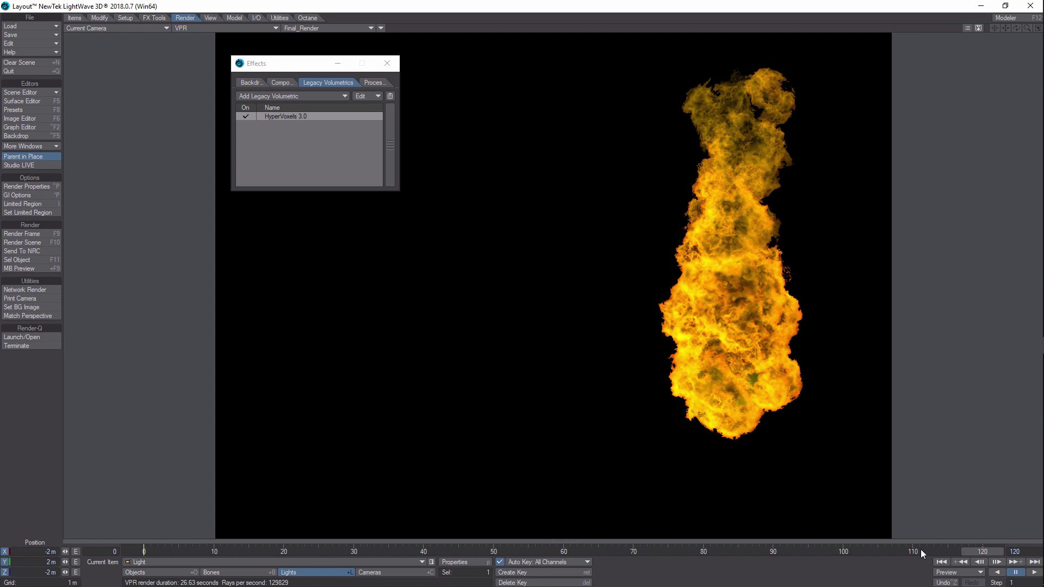
left_click(470, 563)
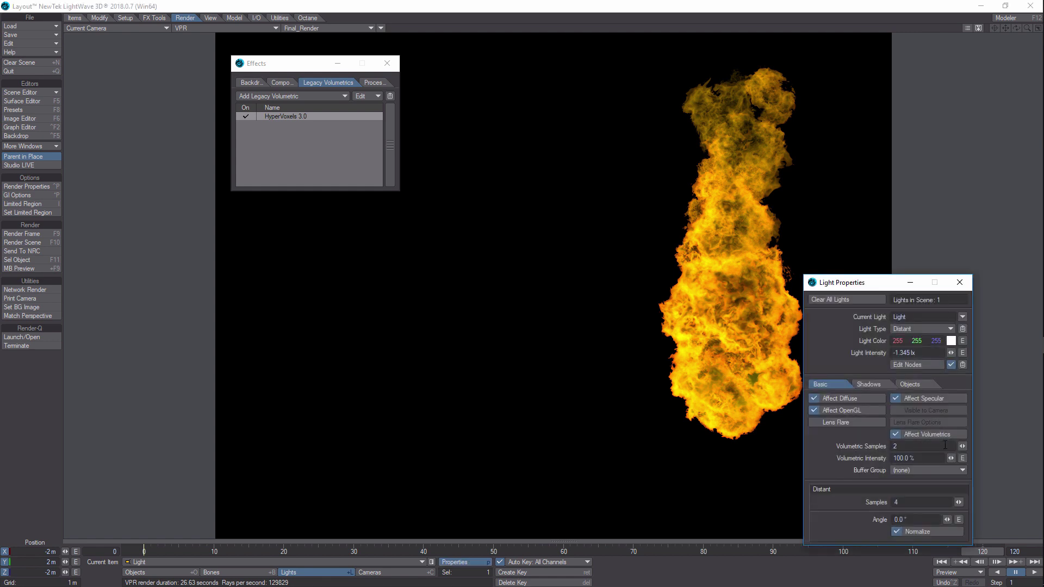
left_click(391, 573)
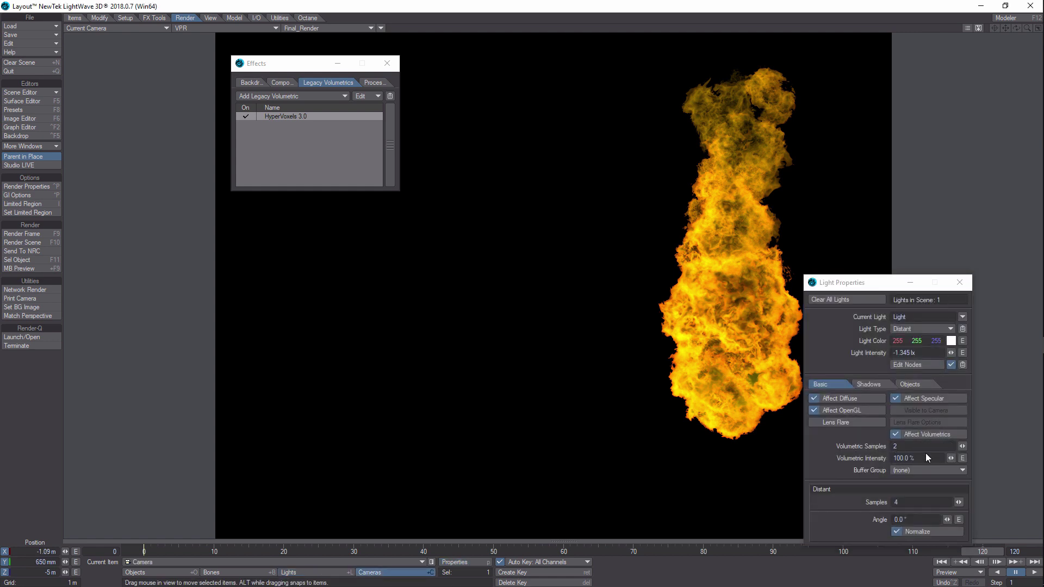
left_click(460, 564)
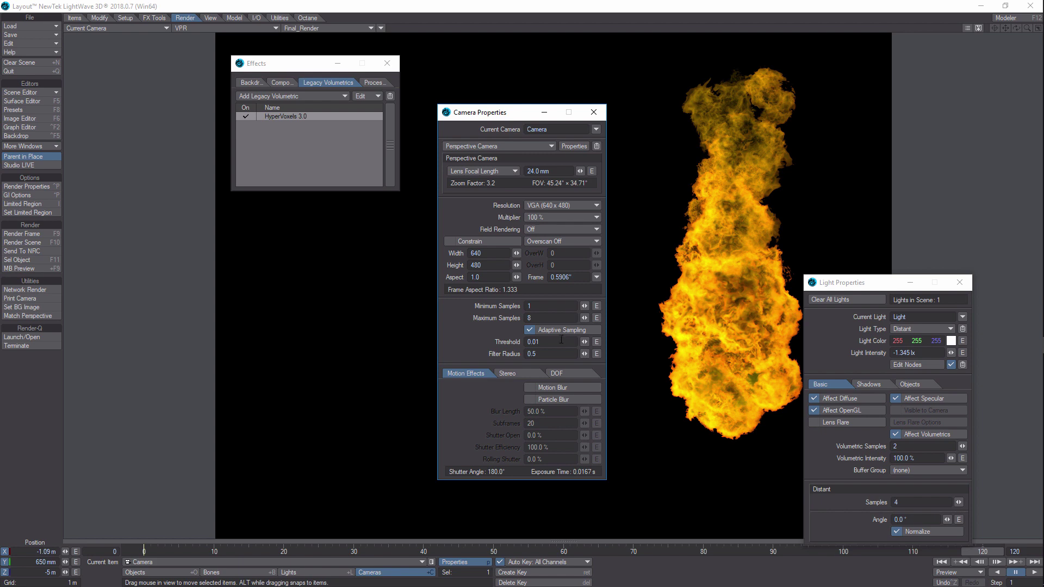
left_click_drag(585, 310, 590, 325)
left_click(594, 112)
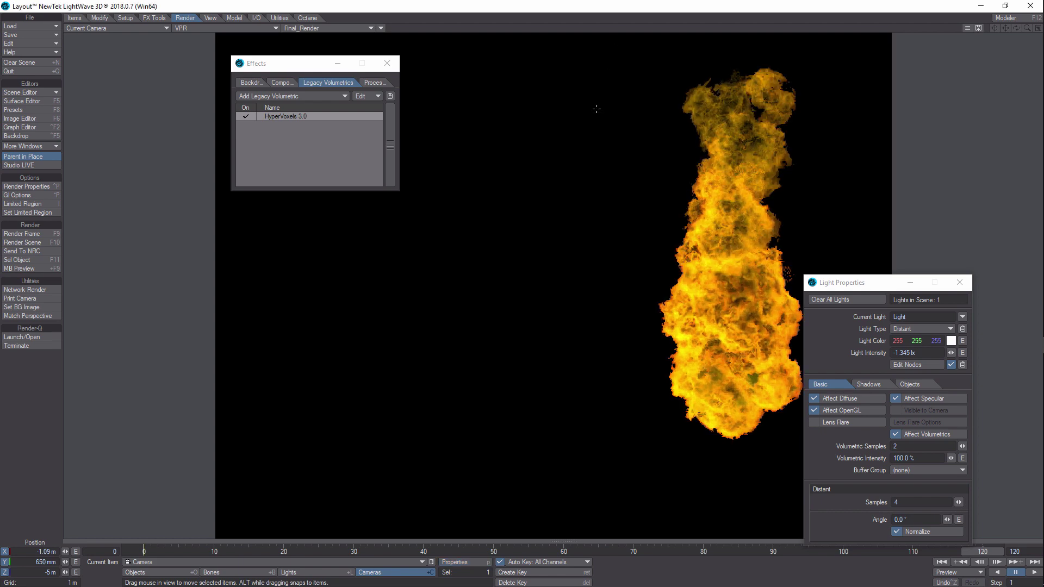
Check the noise filtering option in the render properties and close the open property windows.
left_click(34, 188)
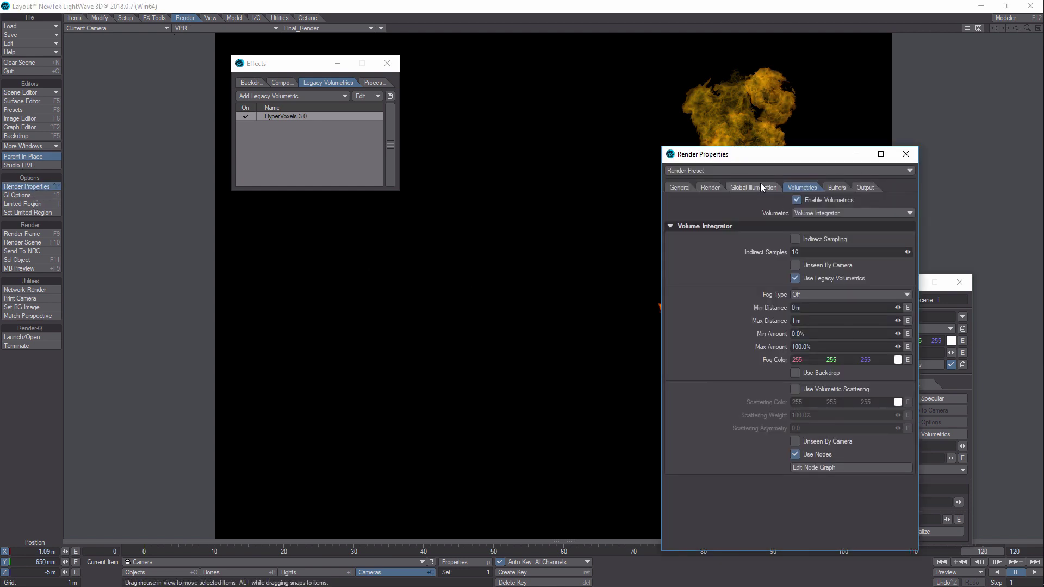
left_click(713, 189)
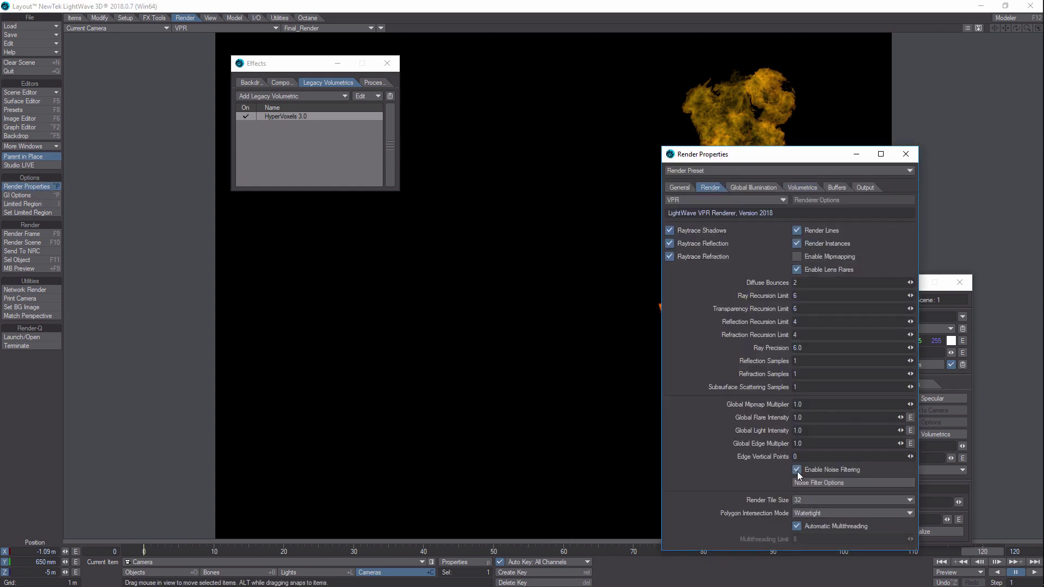
left_click(904, 153)
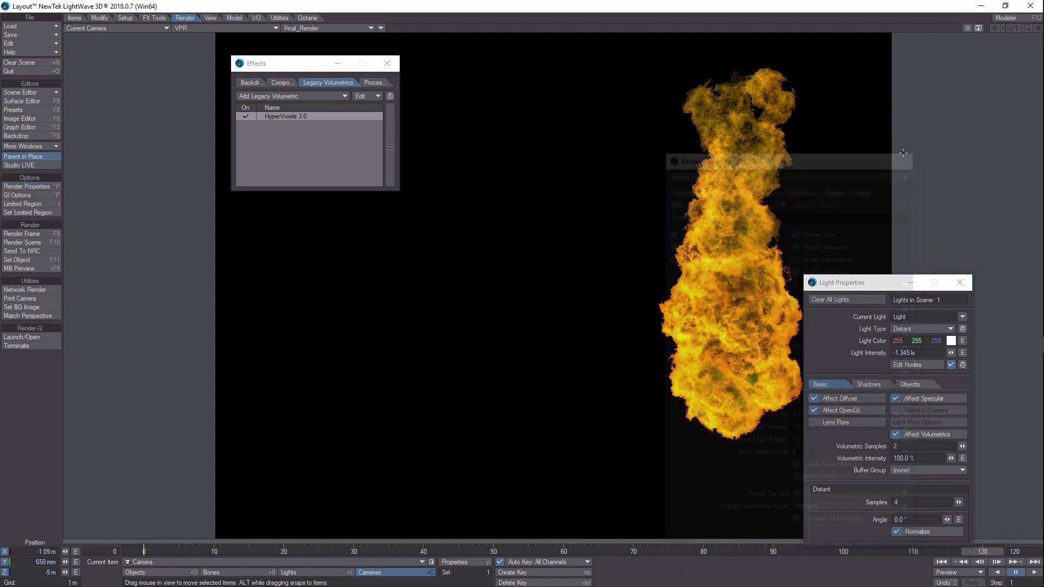
left_click(958, 283)
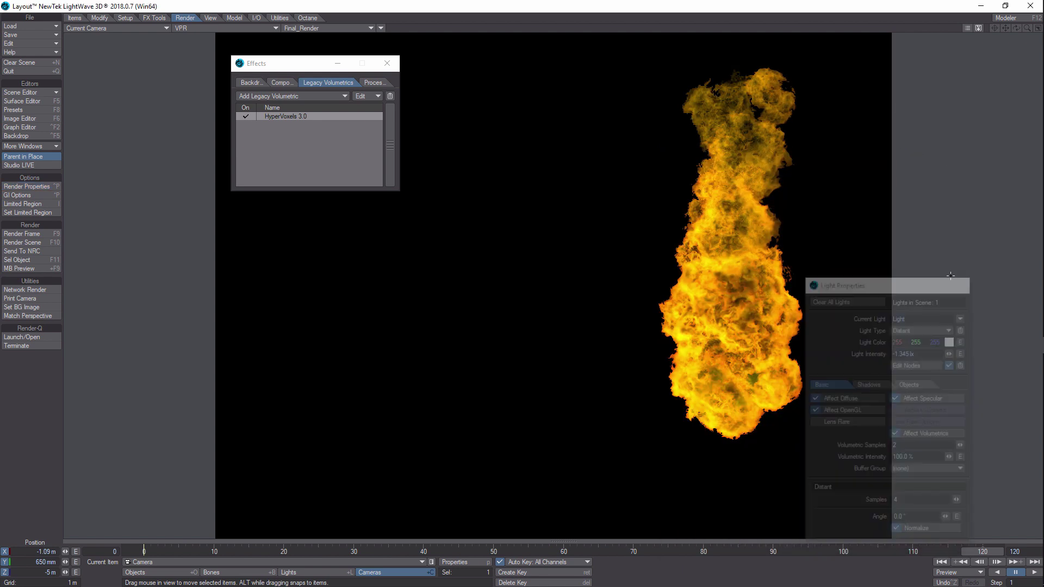
left_click(386, 63)
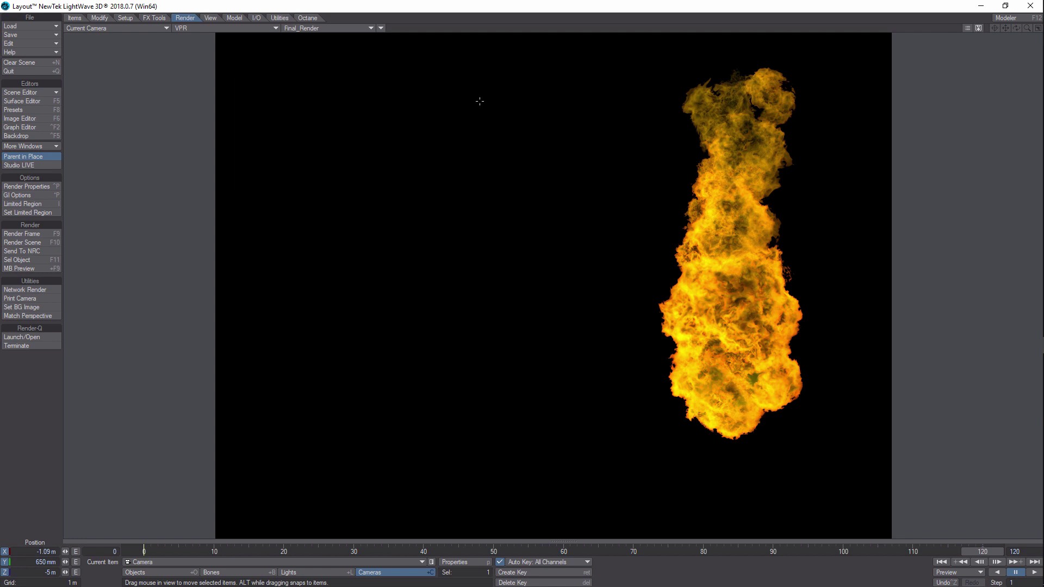
Reopen the HyperVoxels settings from the legacy volumetrics and review the Particle Size and Dissolve gradients.
left_click(33, 136)
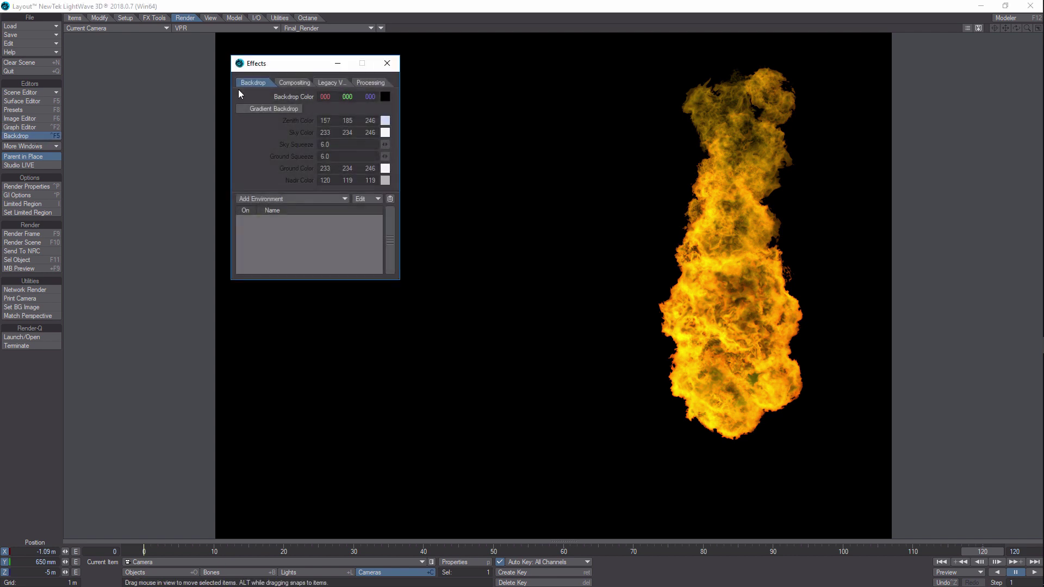
left_click(334, 83)
double_click(312, 116)
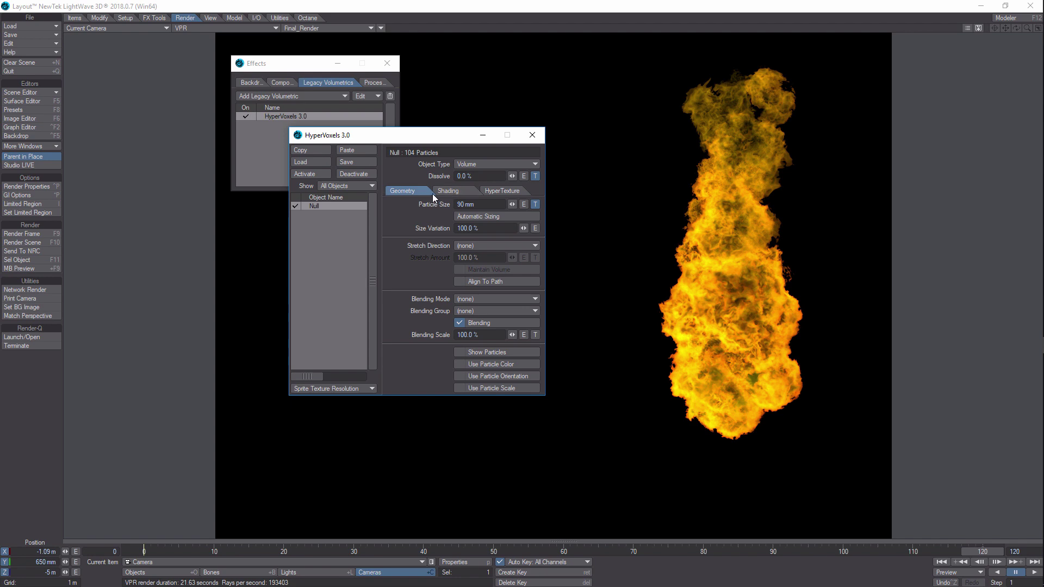
left_click(535, 205)
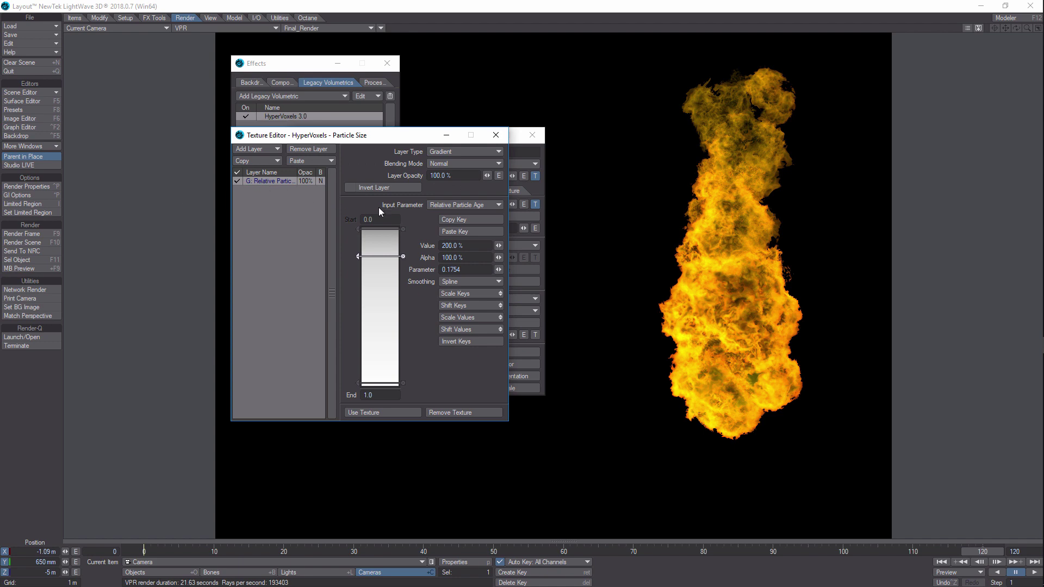
left_click(501, 136)
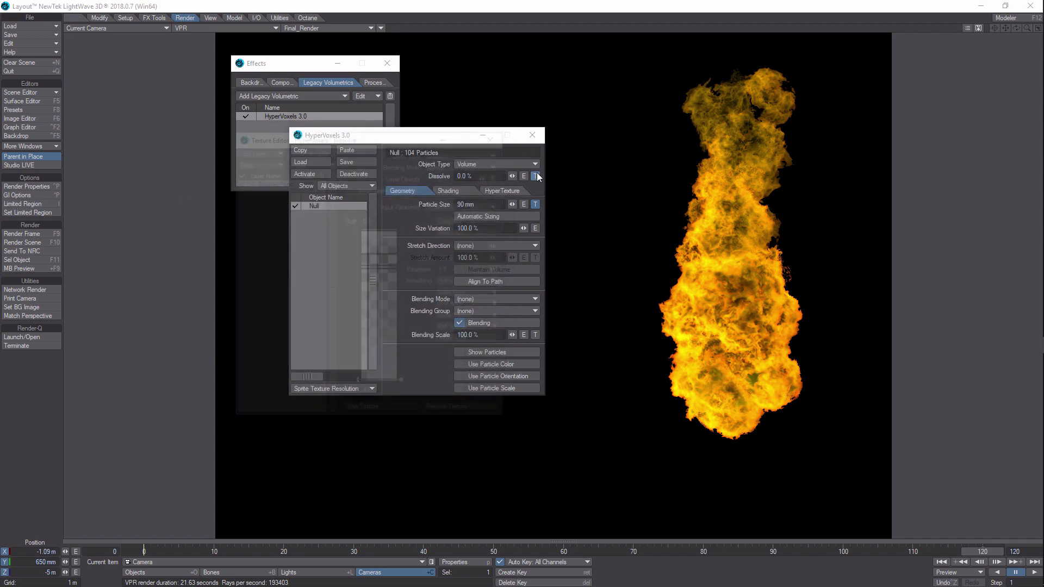
left_click(537, 172)
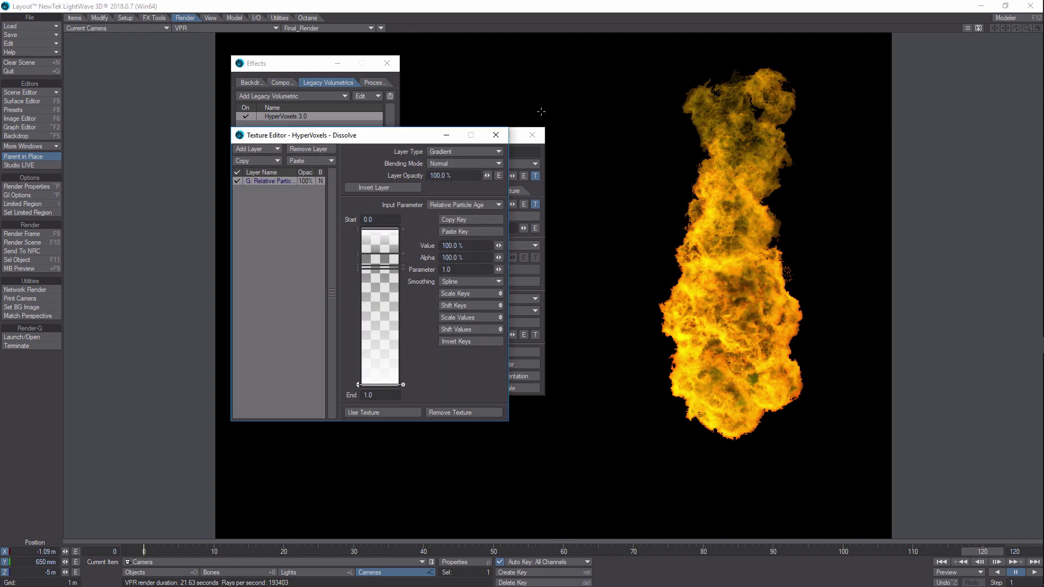
left_click(496, 135)
Compare the Local Density and Relative Particle Age gradient layers of the HyperVoxels' Color texture.
left_click(450, 190)
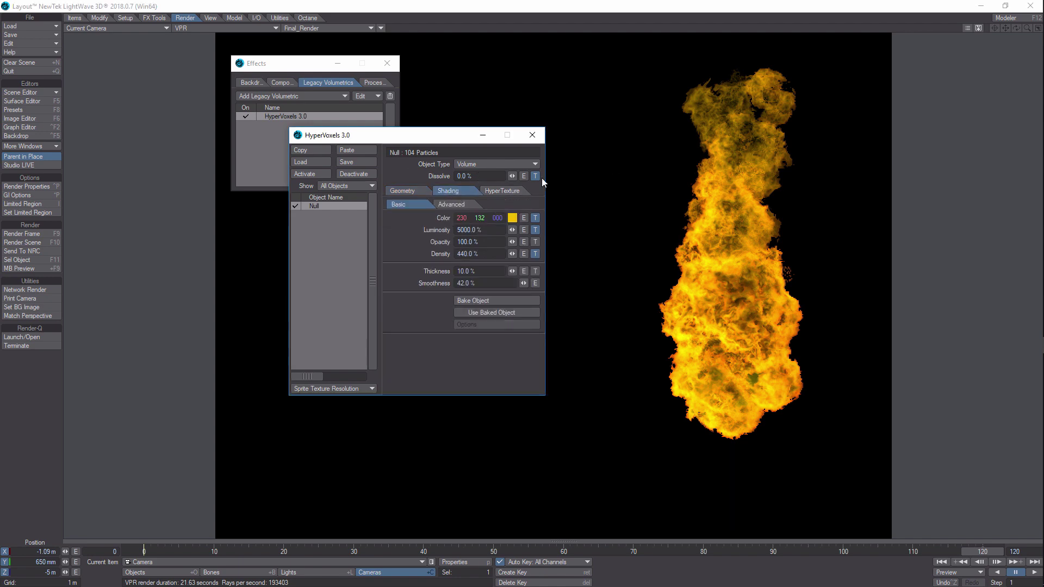
left_click(535, 217)
left_click(283, 189)
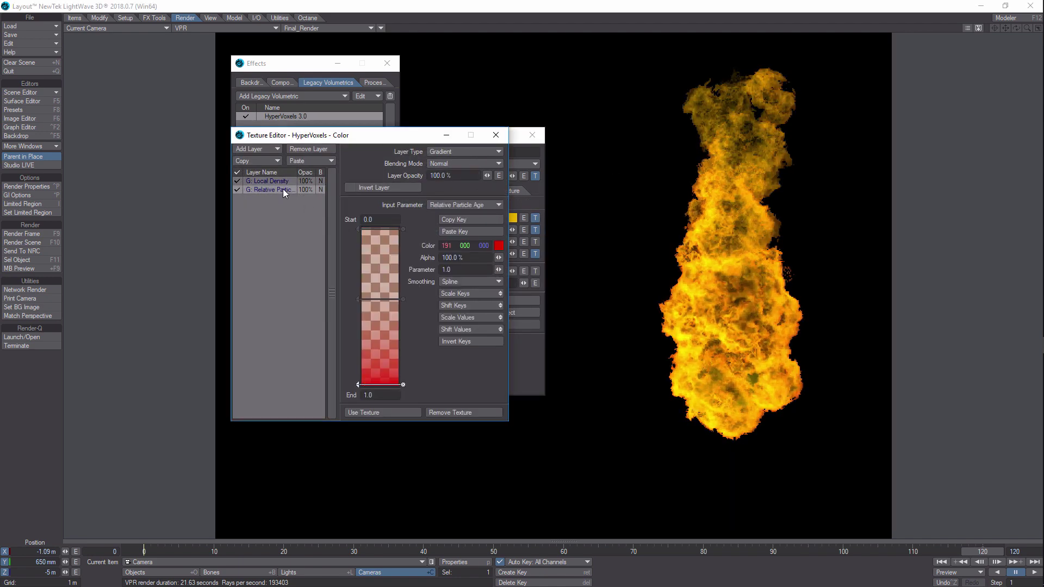
left_click(283, 182)
left_click(282, 186)
left_click(282, 178)
left_click(283, 188)
left_click(284, 180)
left_click(285, 190)
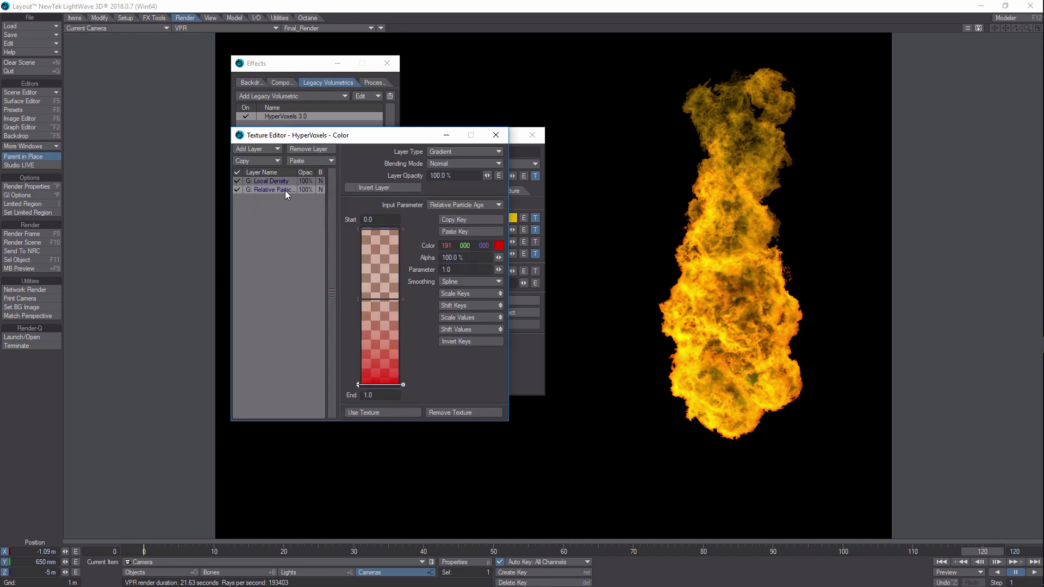
left_click(498, 136)
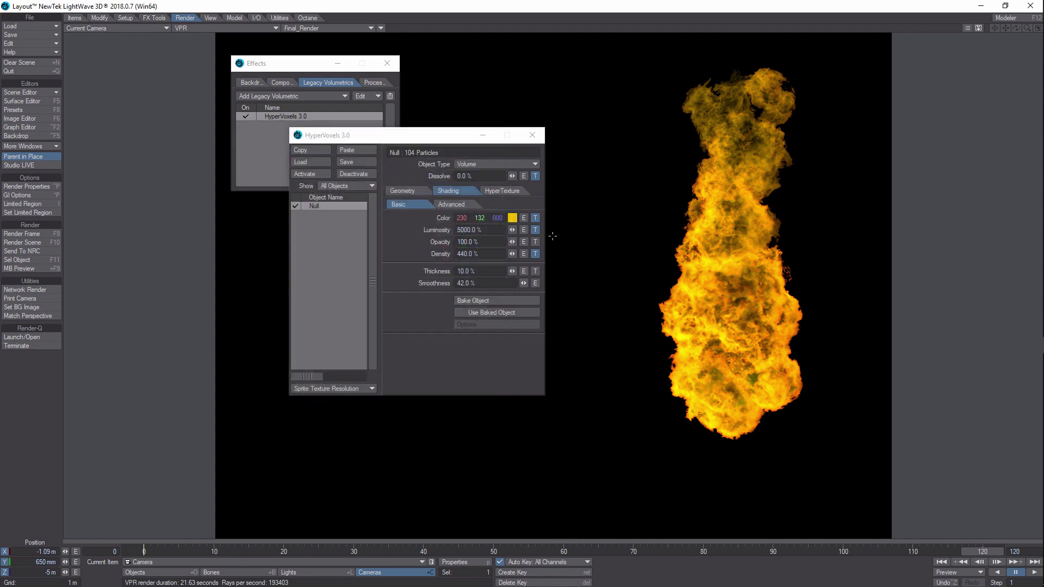
Review the Turbulence, Relative Particle Age and Local Density layers of the HyperVoxels' Luminosity texture.
left_click(536, 229)
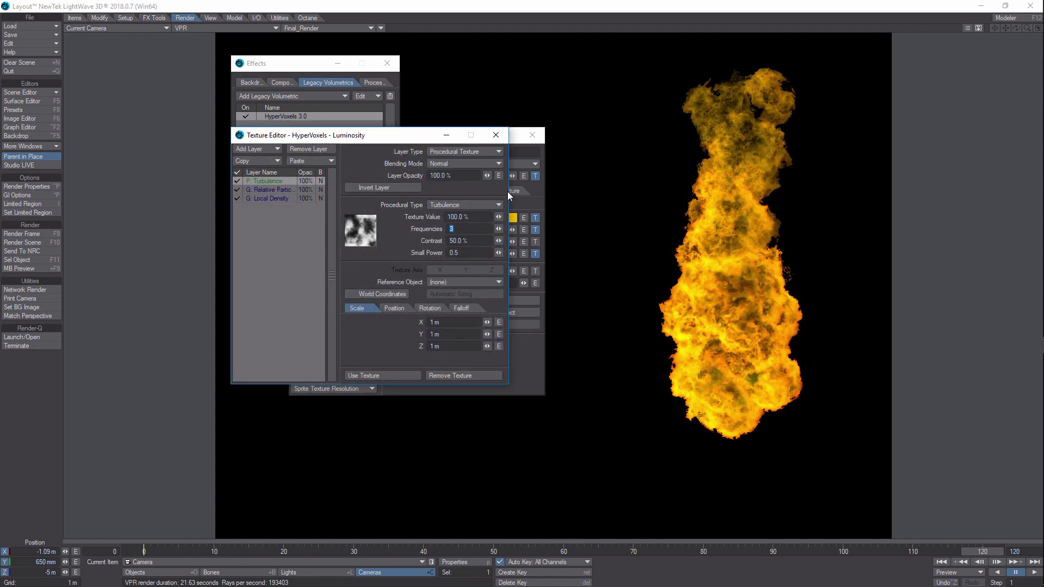
left_click(258, 190)
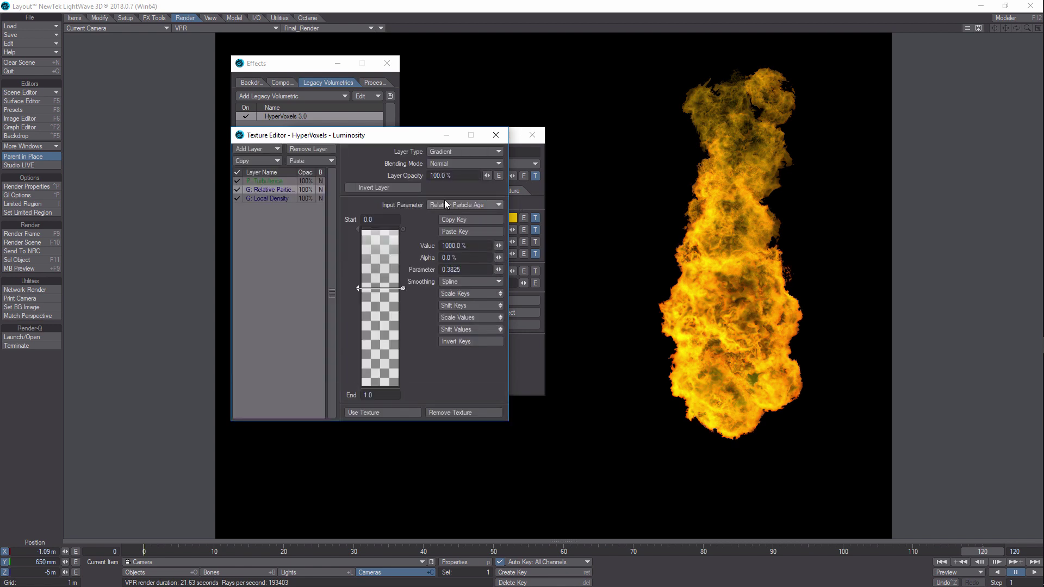
left_click(279, 199)
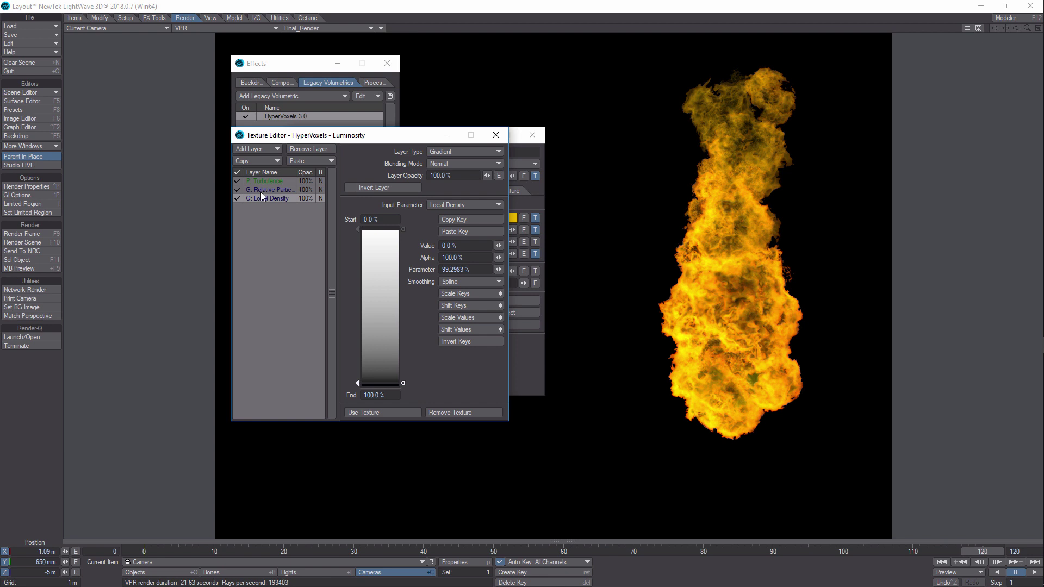
left_click(287, 190)
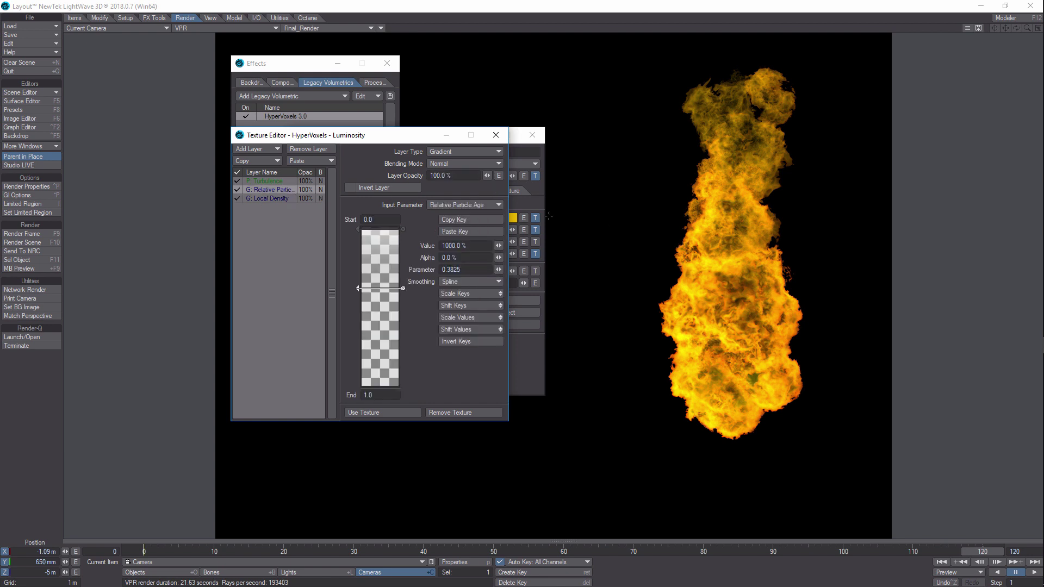
left_click(502, 138)
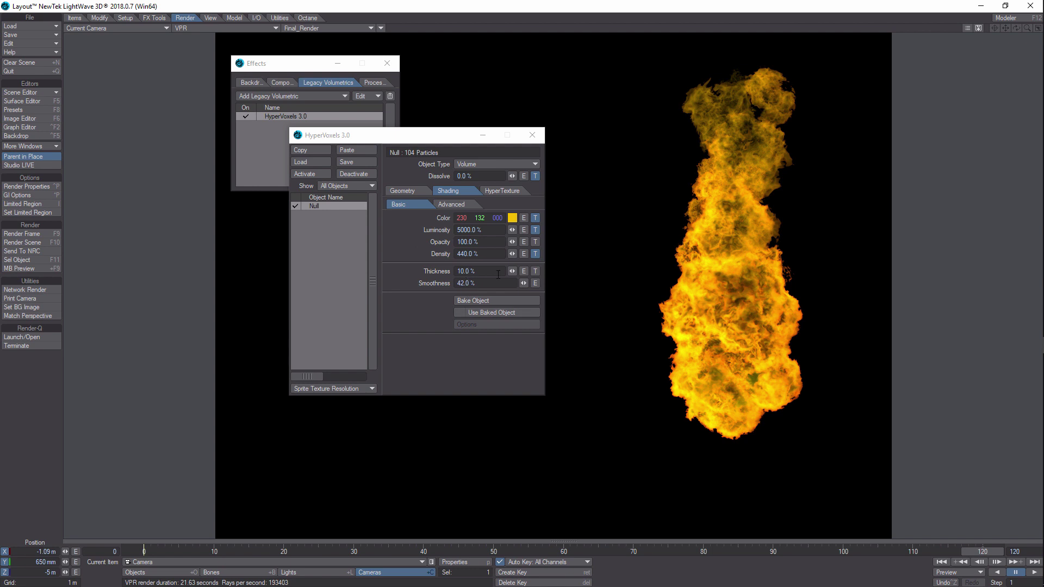
Assign the scene light as Light 1 in the HyperVoxels' advanced shading and raise its intensity to about -0.685 lx.
left_click(444, 206)
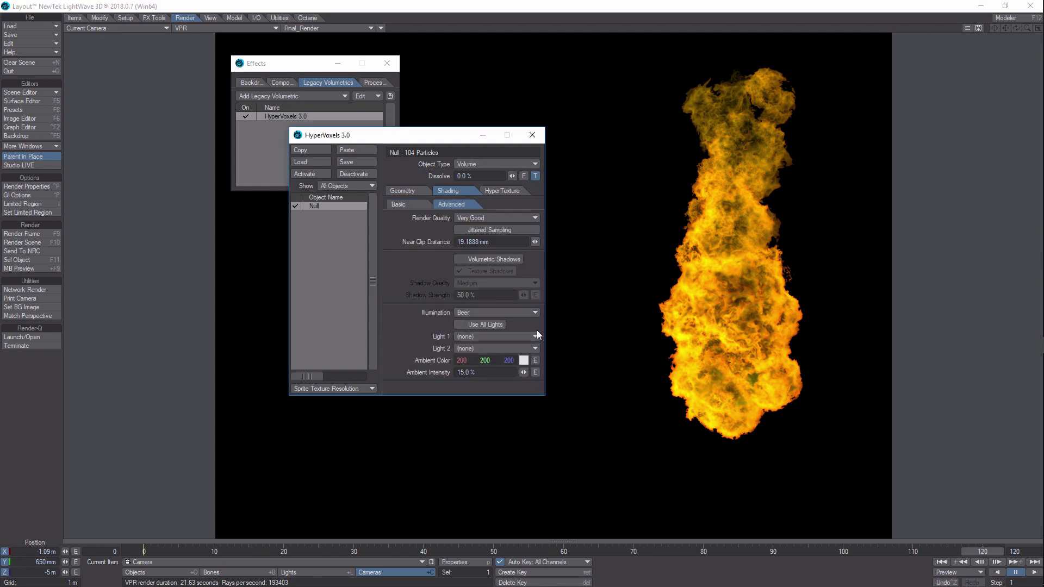
left_click(538, 344)
left_click(319, 573)
left_click(477, 562)
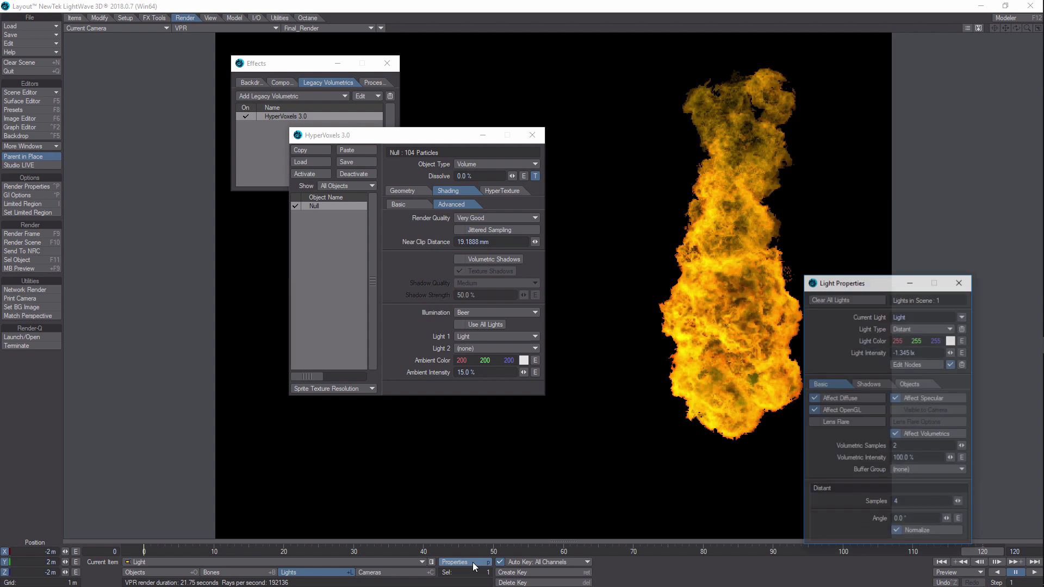
mouse_move(951, 352)
left_mouse_down()
mouse_move(971, 353)
mouse_move(957, 353)
left_mouse_up()
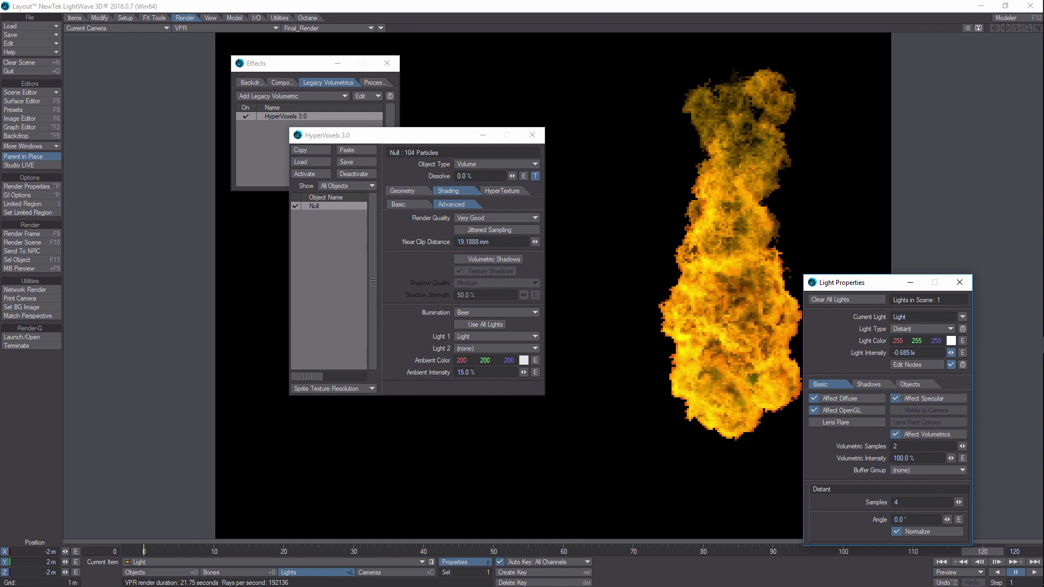
left_click(960, 282)
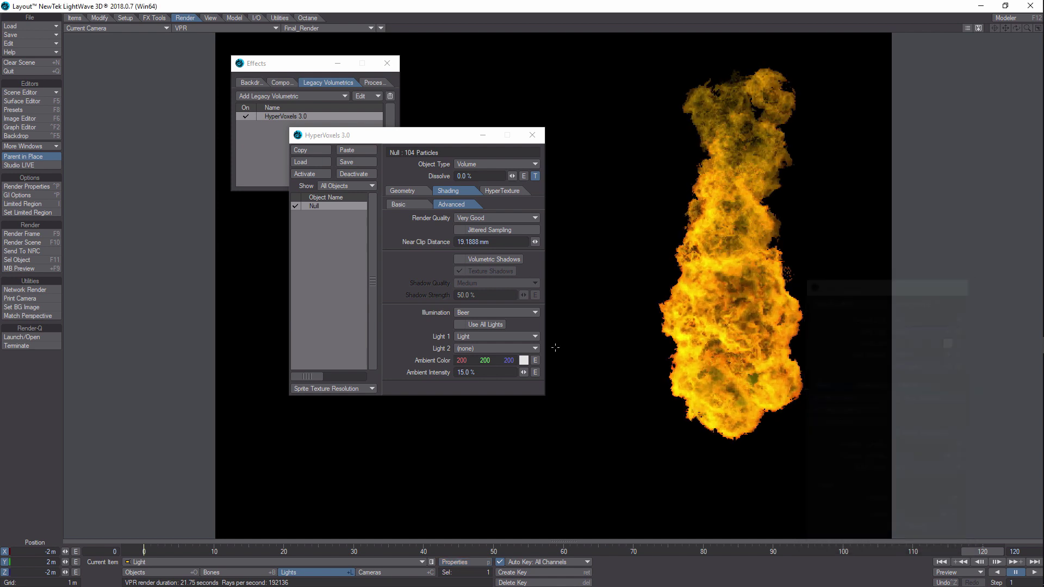
Set the HyperVoxels' Light 1 back to (none).
left_click(530, 336)
left_click(531, 328)
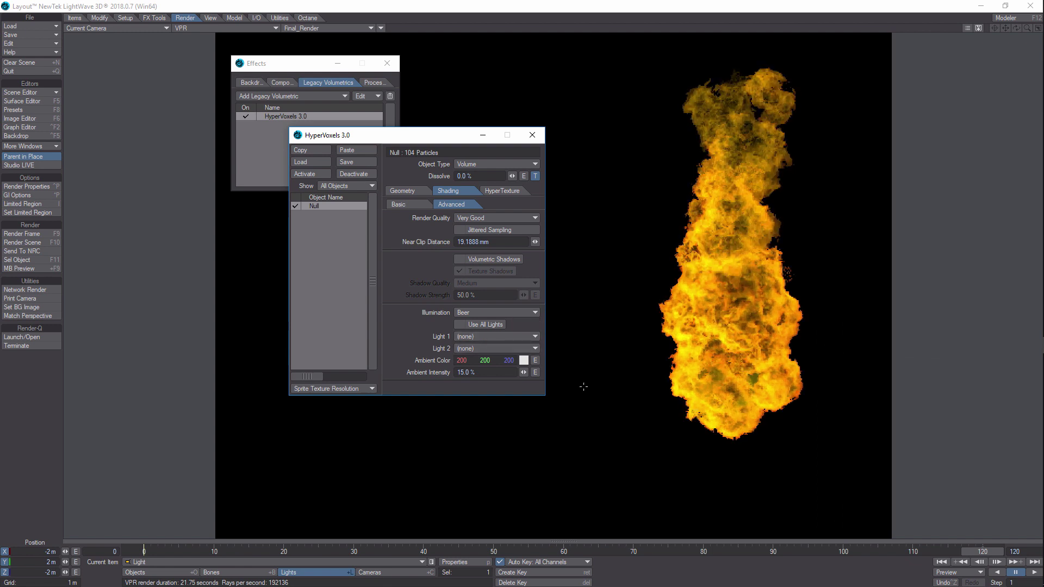